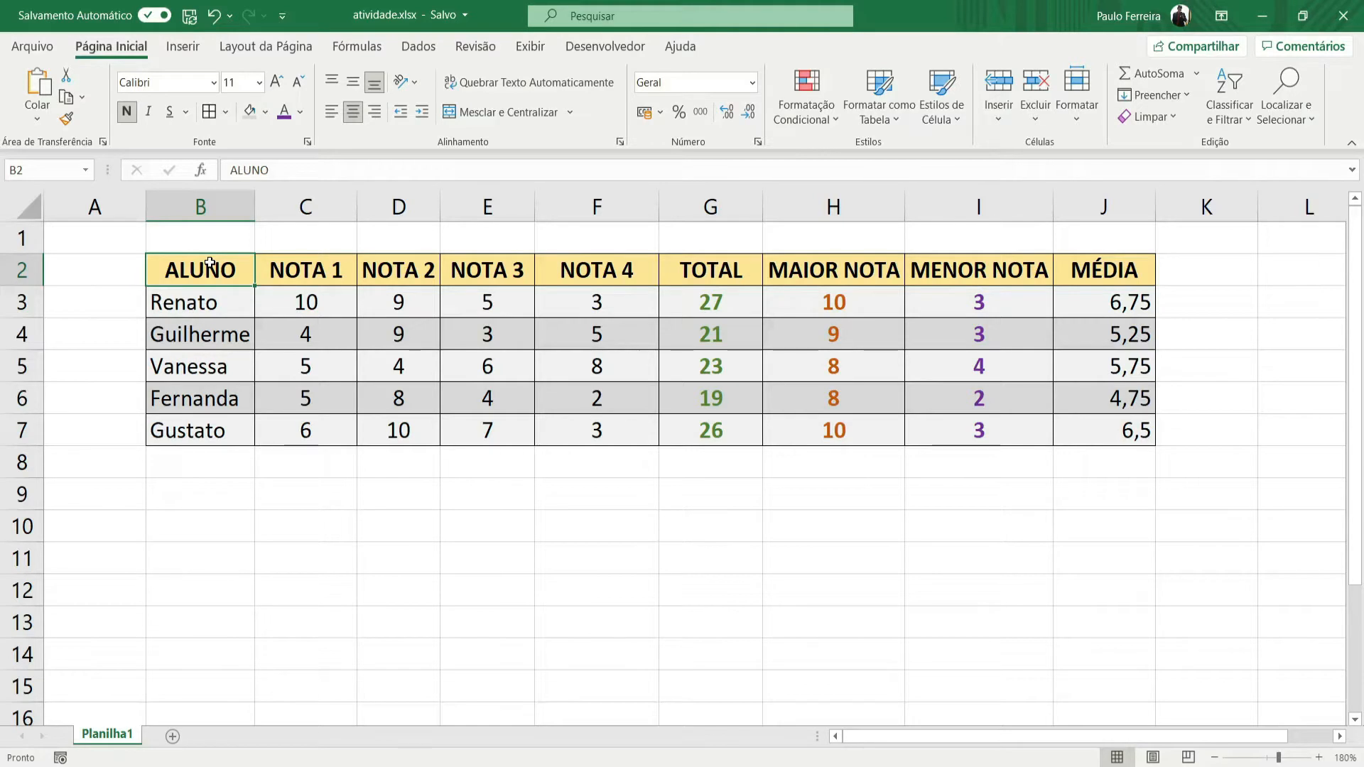
Step: Insert the picture anuncio-facebook.png from this device at cell B2
click(171, 49)
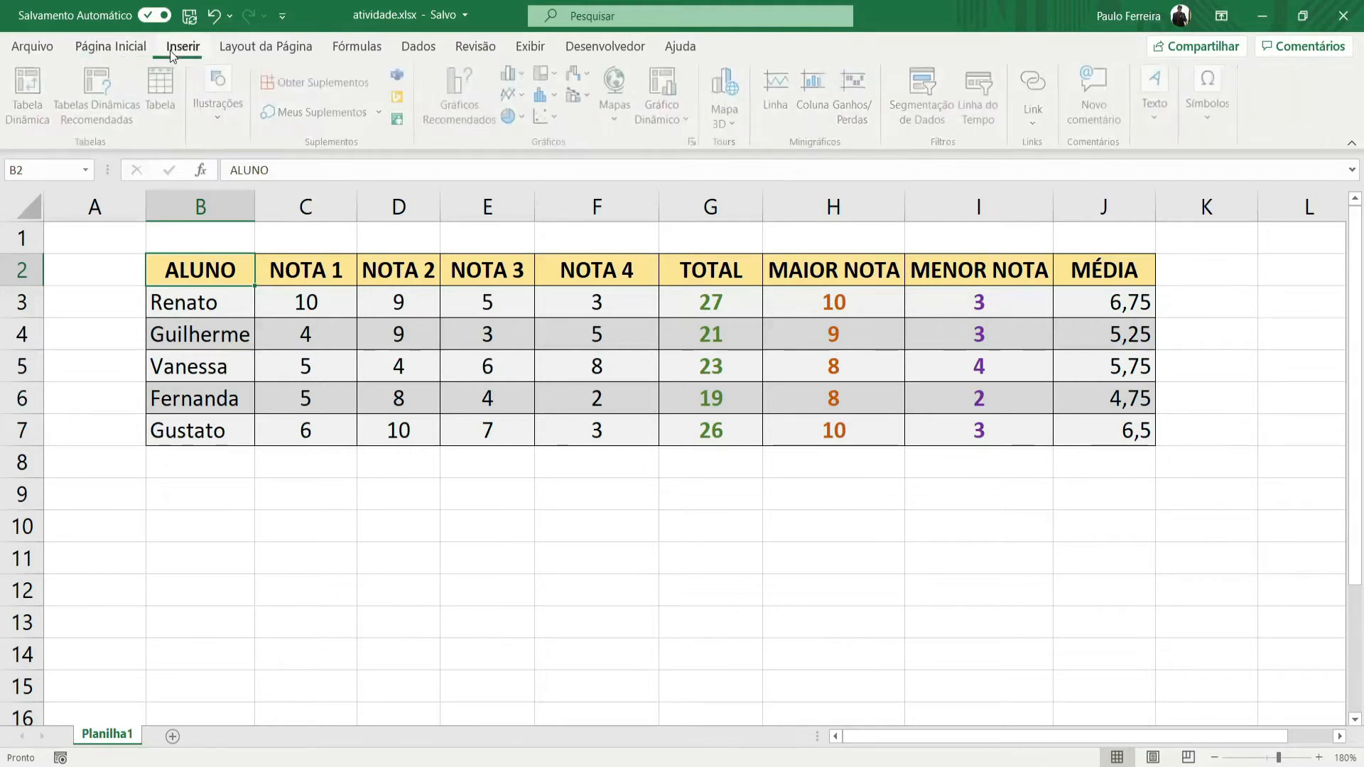
click(219, 110)
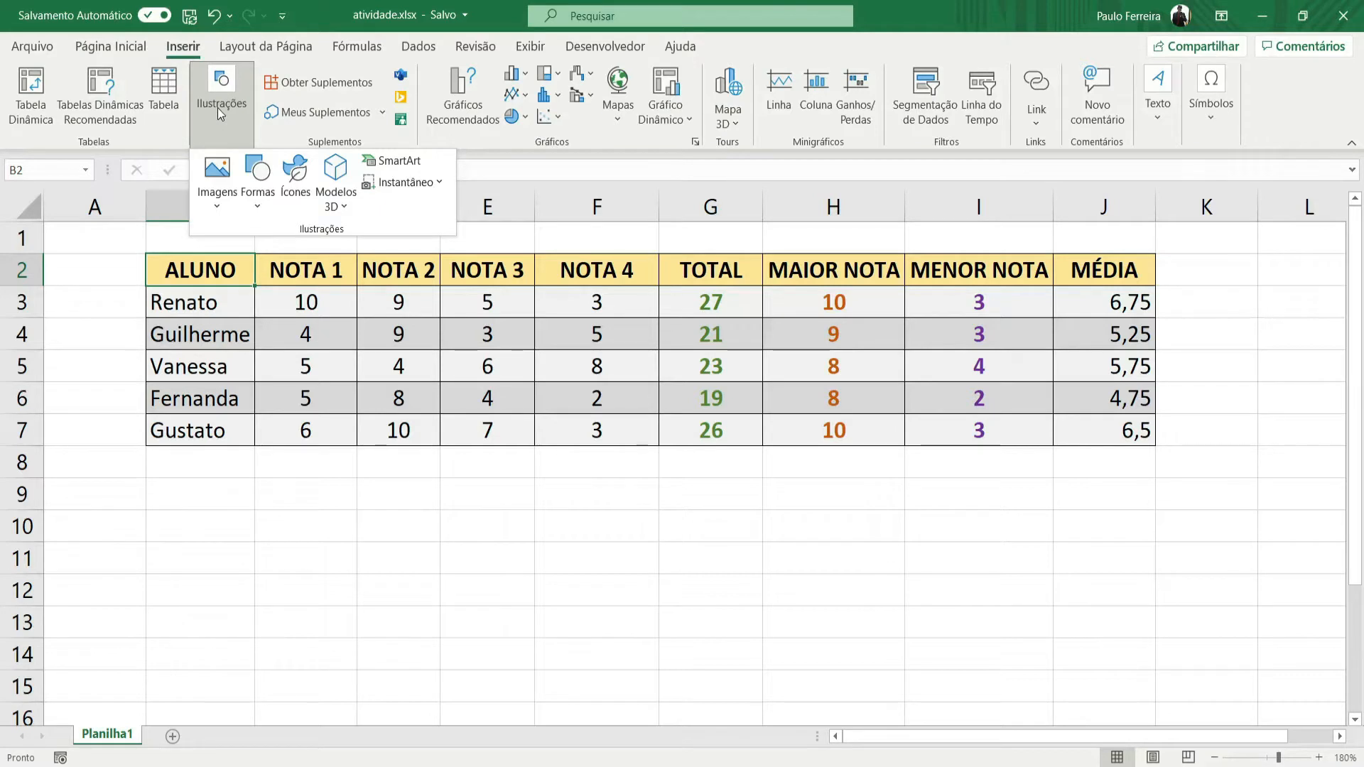
click(217, 191)
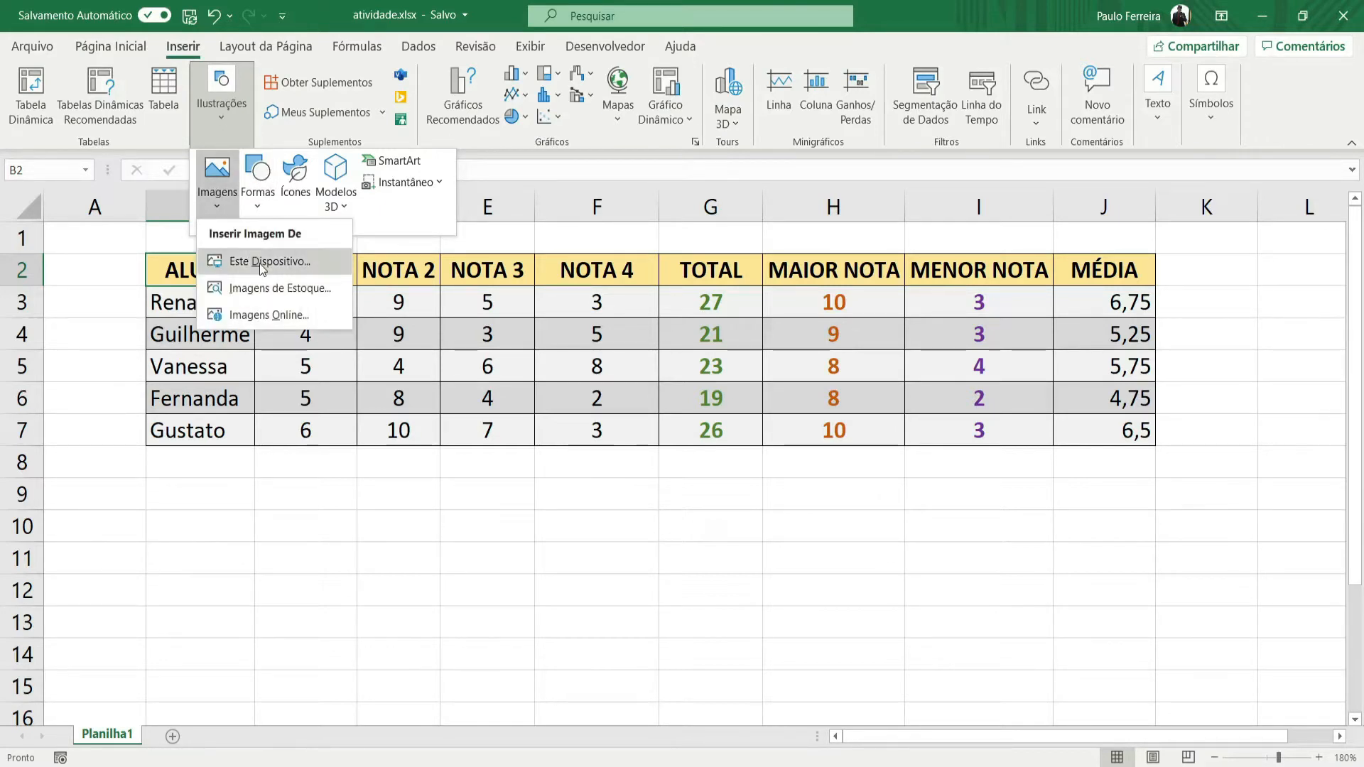
key(Escape)
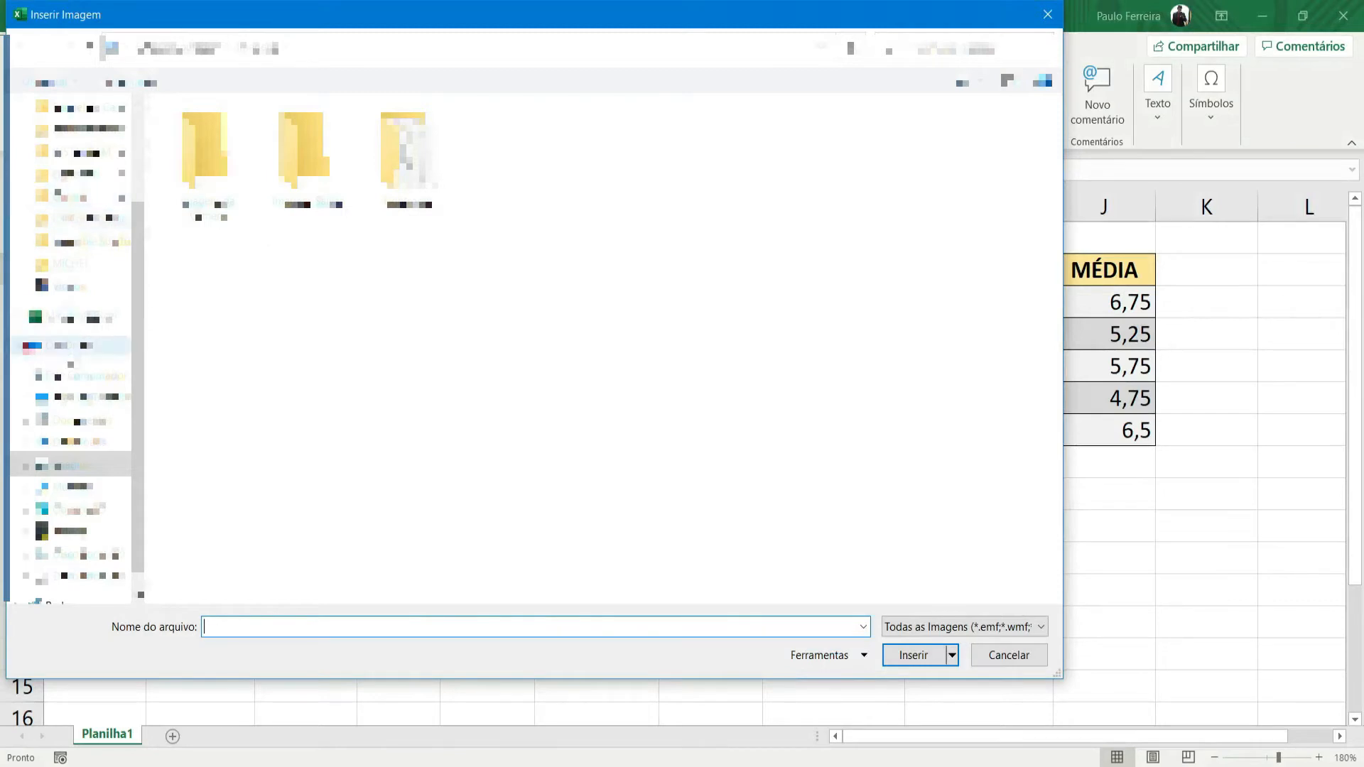
scroll(68, 190, up, 2)
click(101, 145)
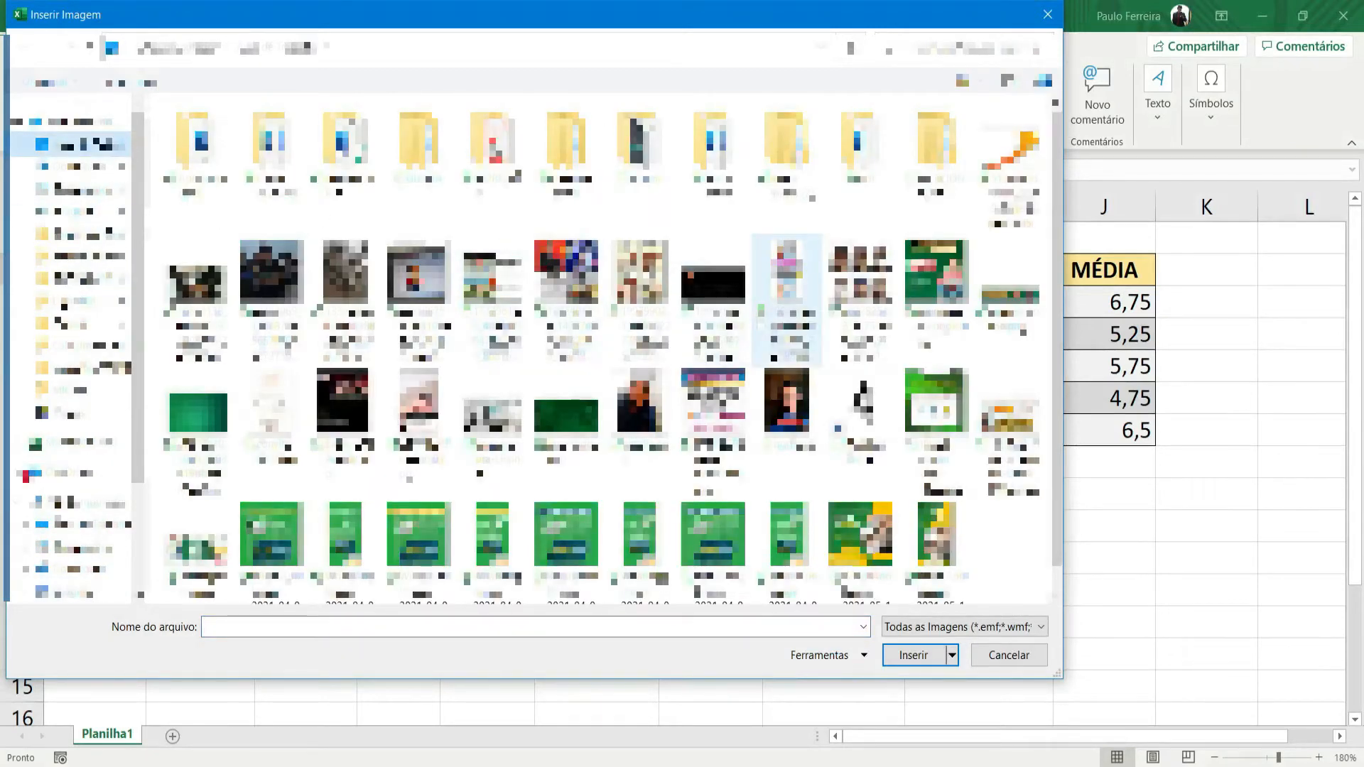
click(934, 278)
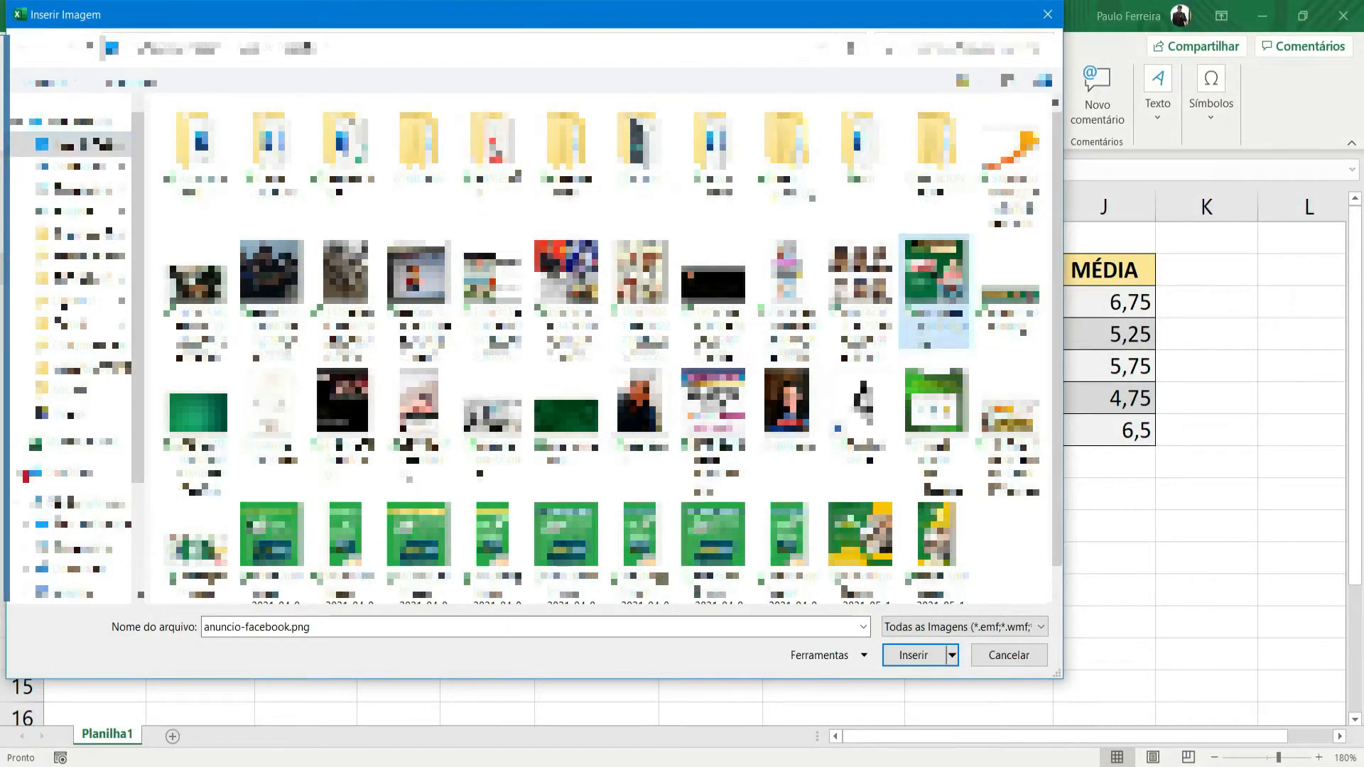
click(915, 655)
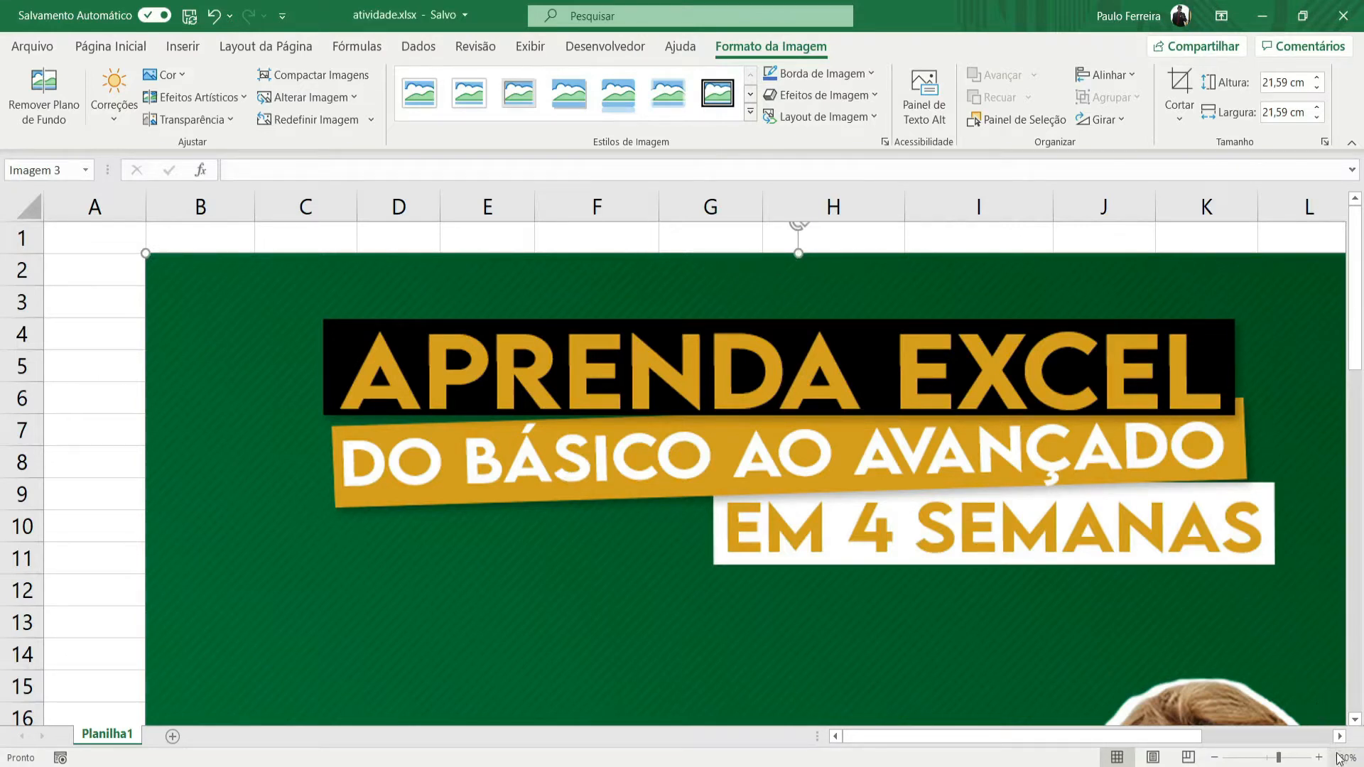
Step: Try shrinking the picture and stretching it to about 47 cm wide, and undo the resizing
click(1215, 758)
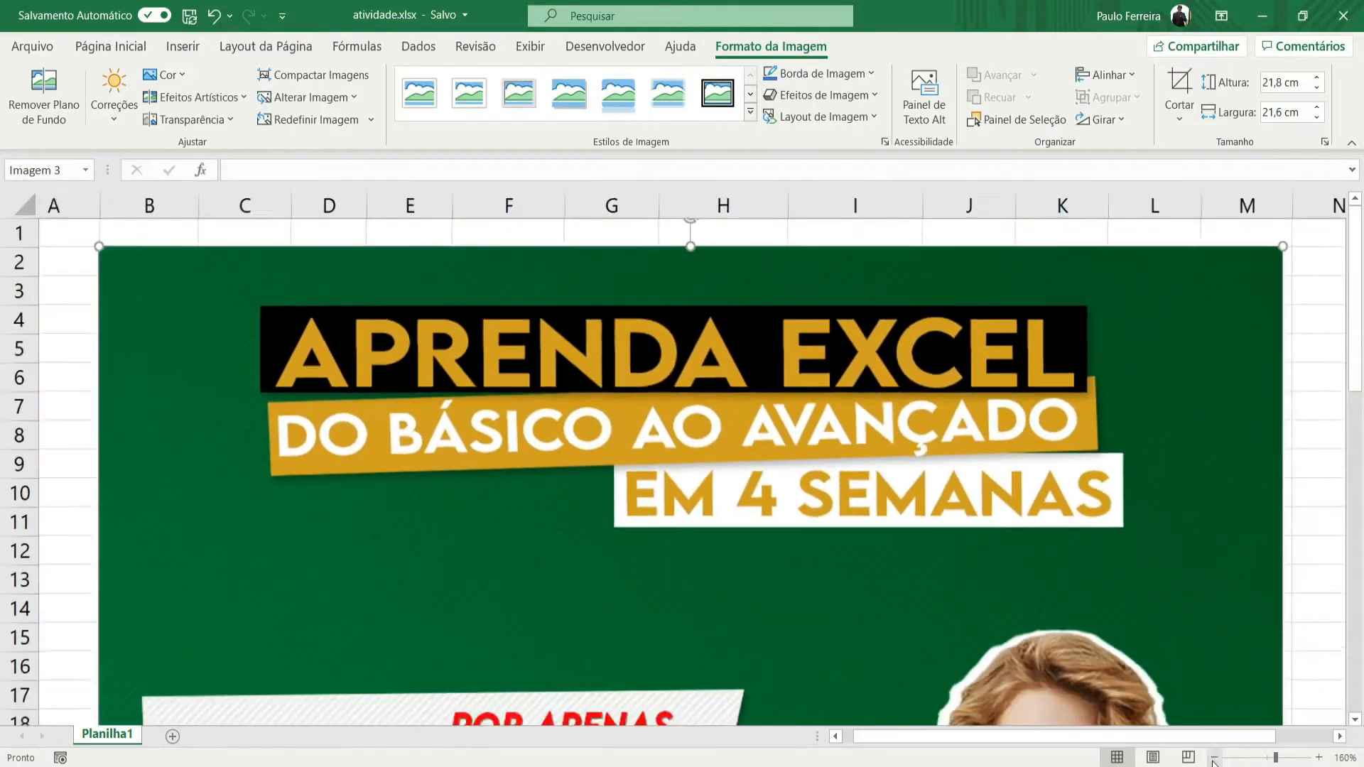
click(1215, 757)
click(1215, 757)
click(1215, 758)
click(1215, 757)
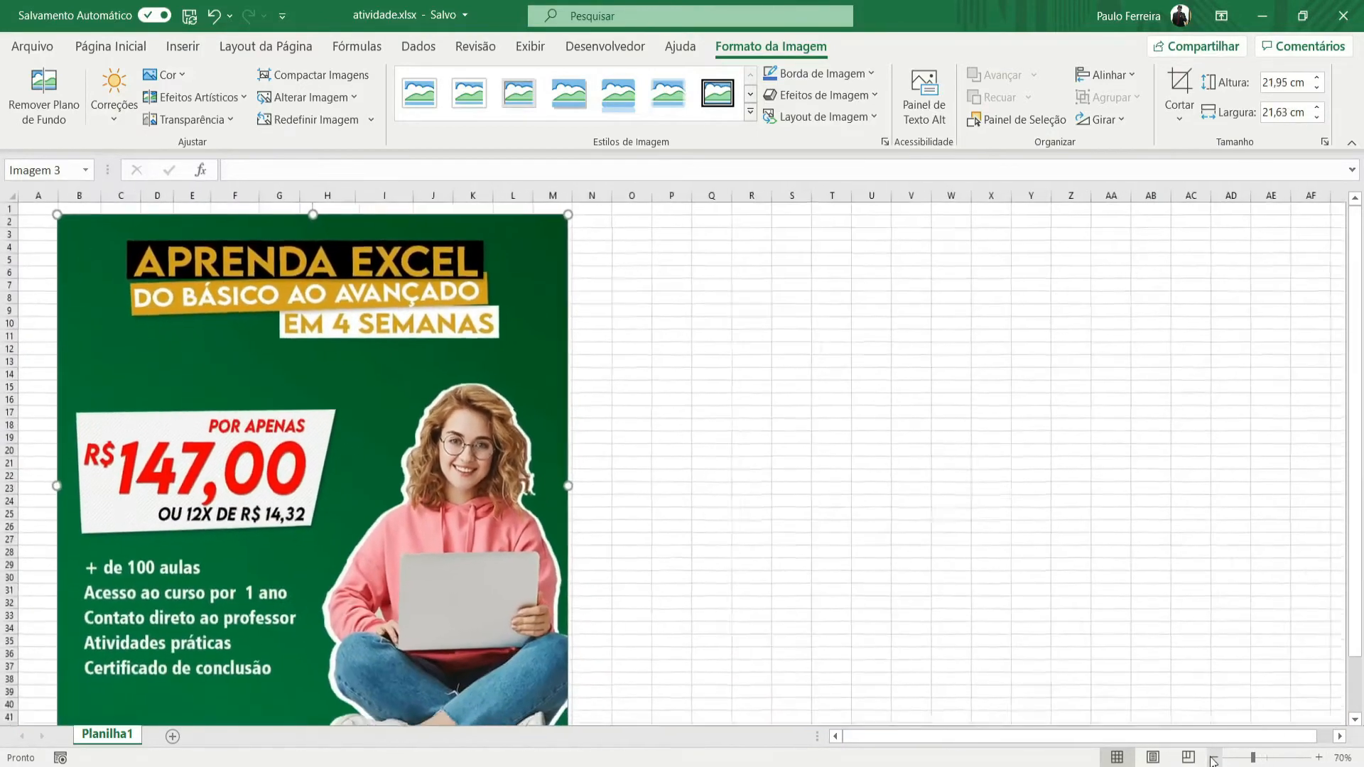
click(1215, 758)
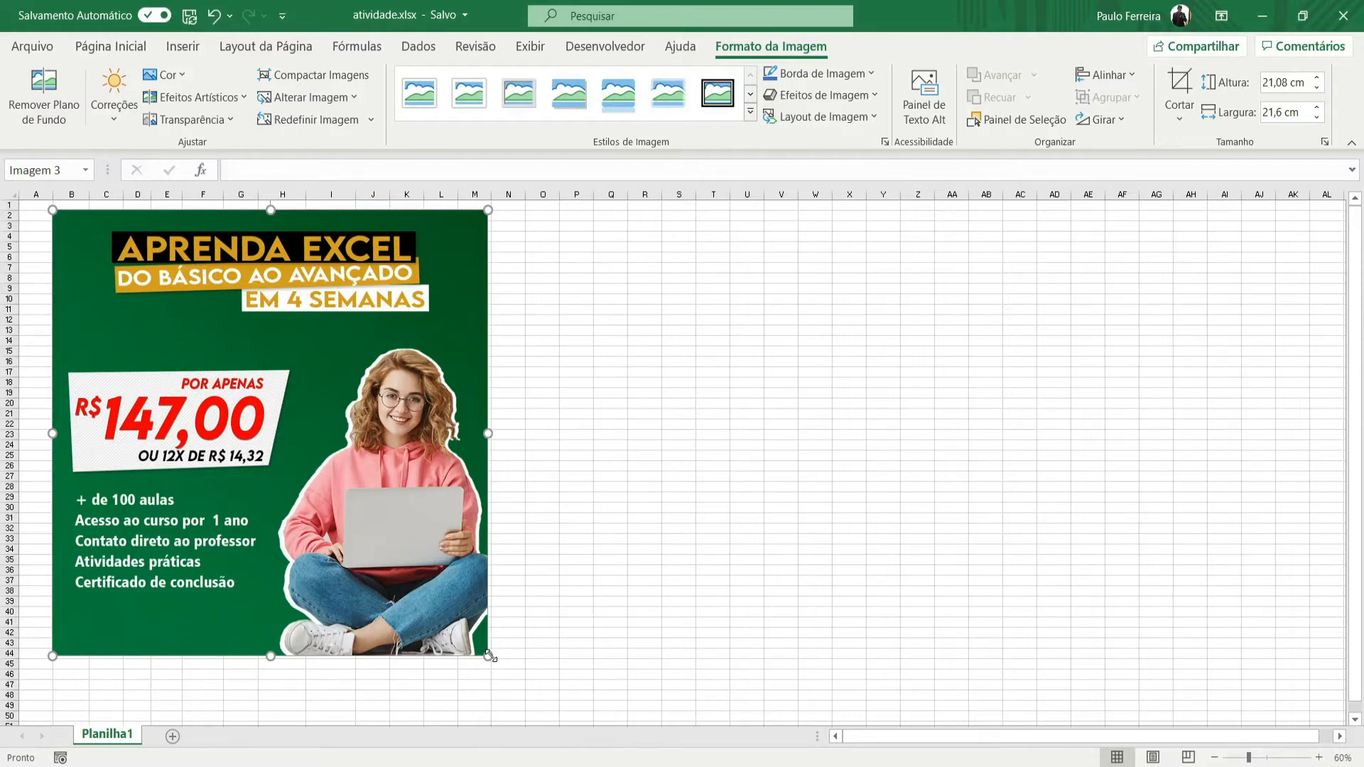
drag(490, 656, 447, 612)
drag(452, 415, 1008, 412)
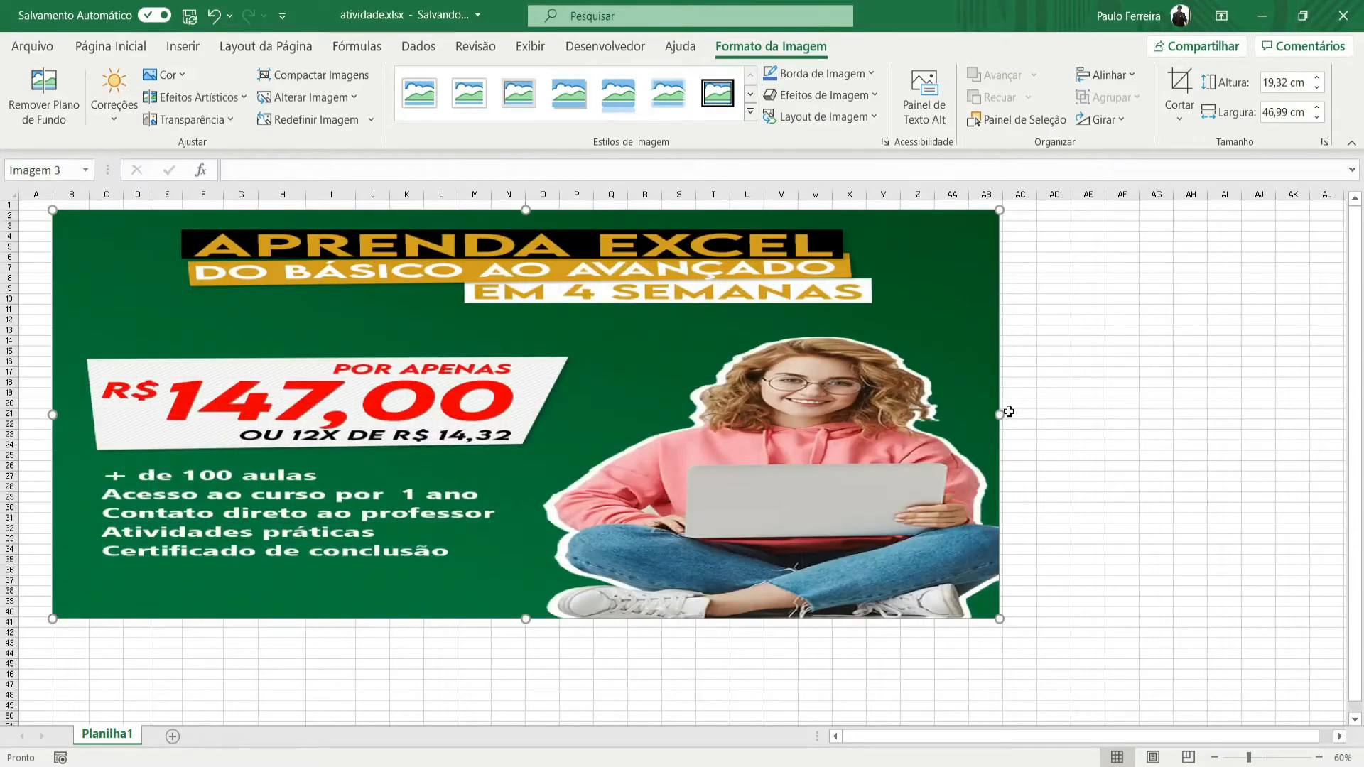
click(213, 16)
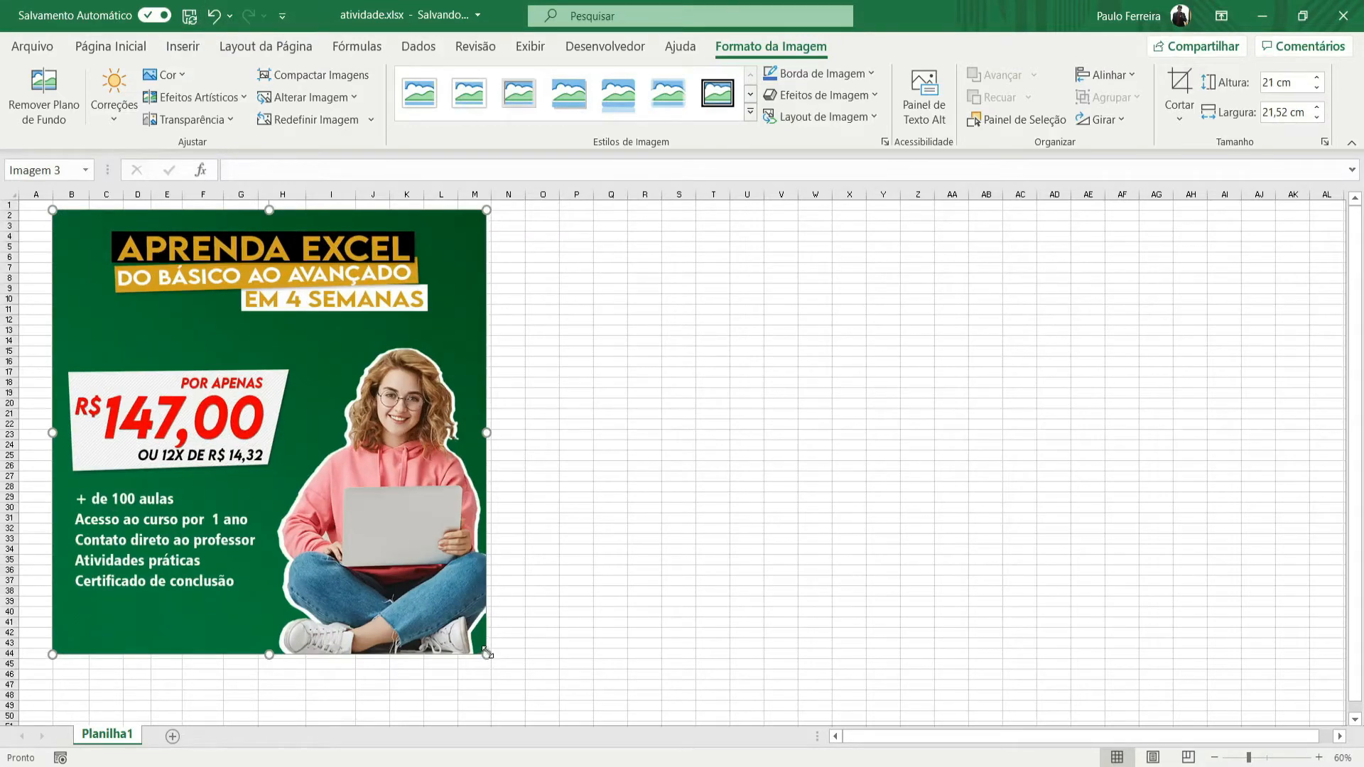
Step: Scale the picture down proportionally to about 8.7 cm and place it beneath the grades table, starting near column B
drag(488, 653, 458, 498)
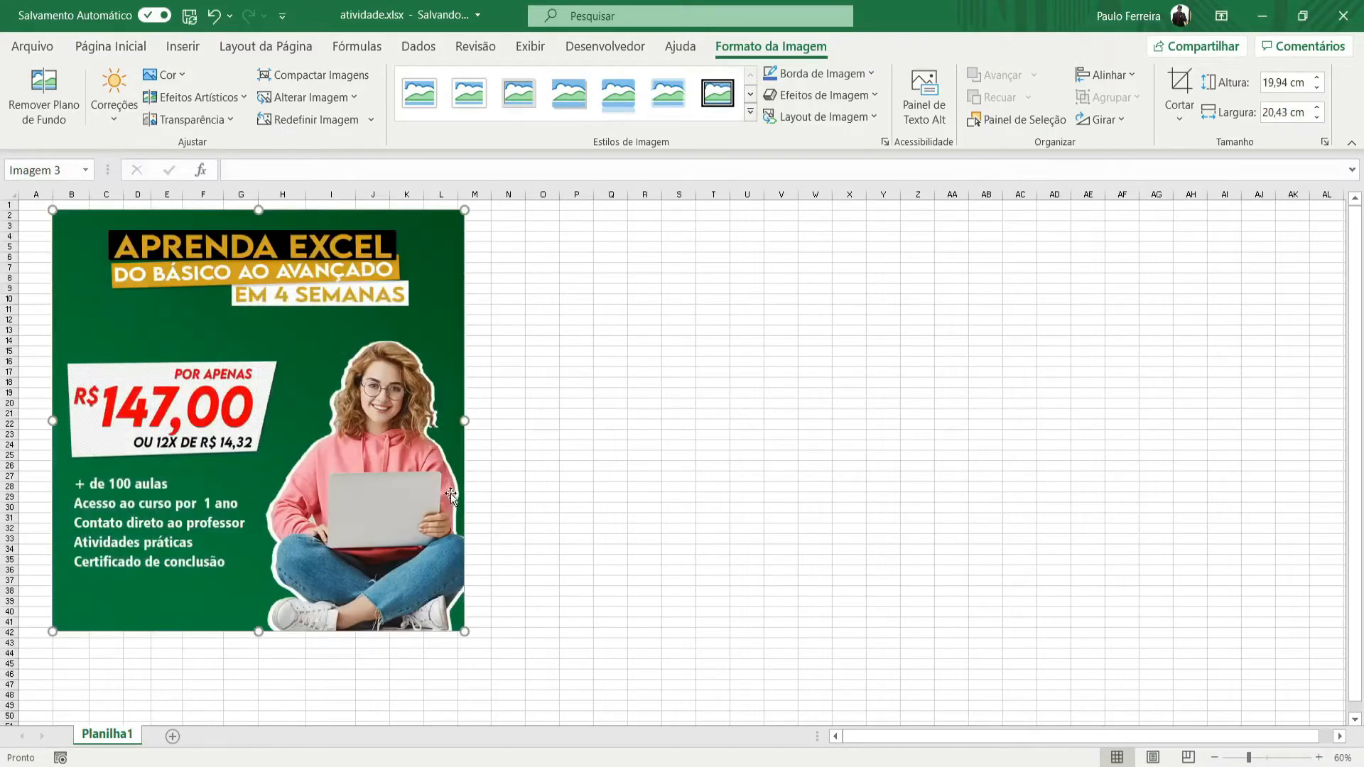
drag(472, 634, 226, 389)
drag(122, 329, 122, 402)
click(1319, 759)
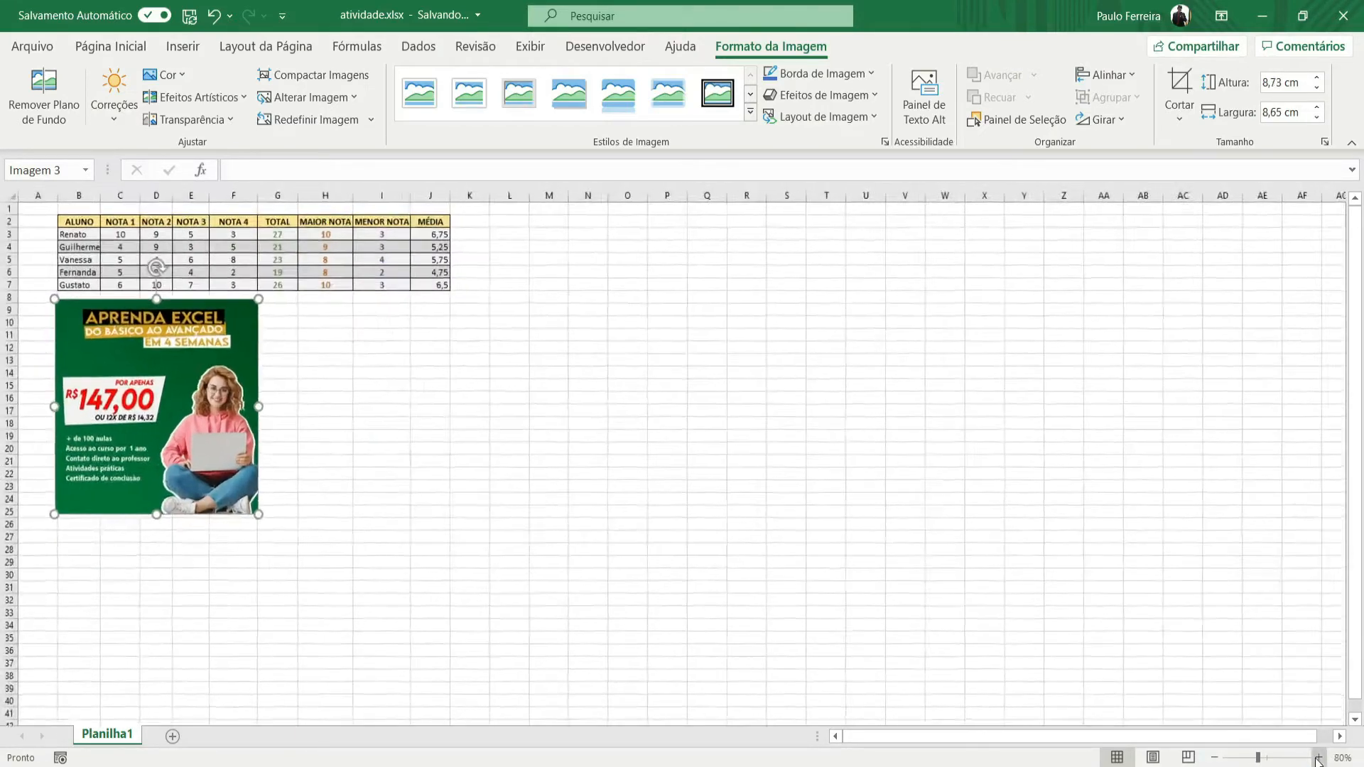
click(1319, 758)
click(1319, 758)
click(1319, 759)
click(1319, 758)
click(1319, 758)
click(1318, 758)
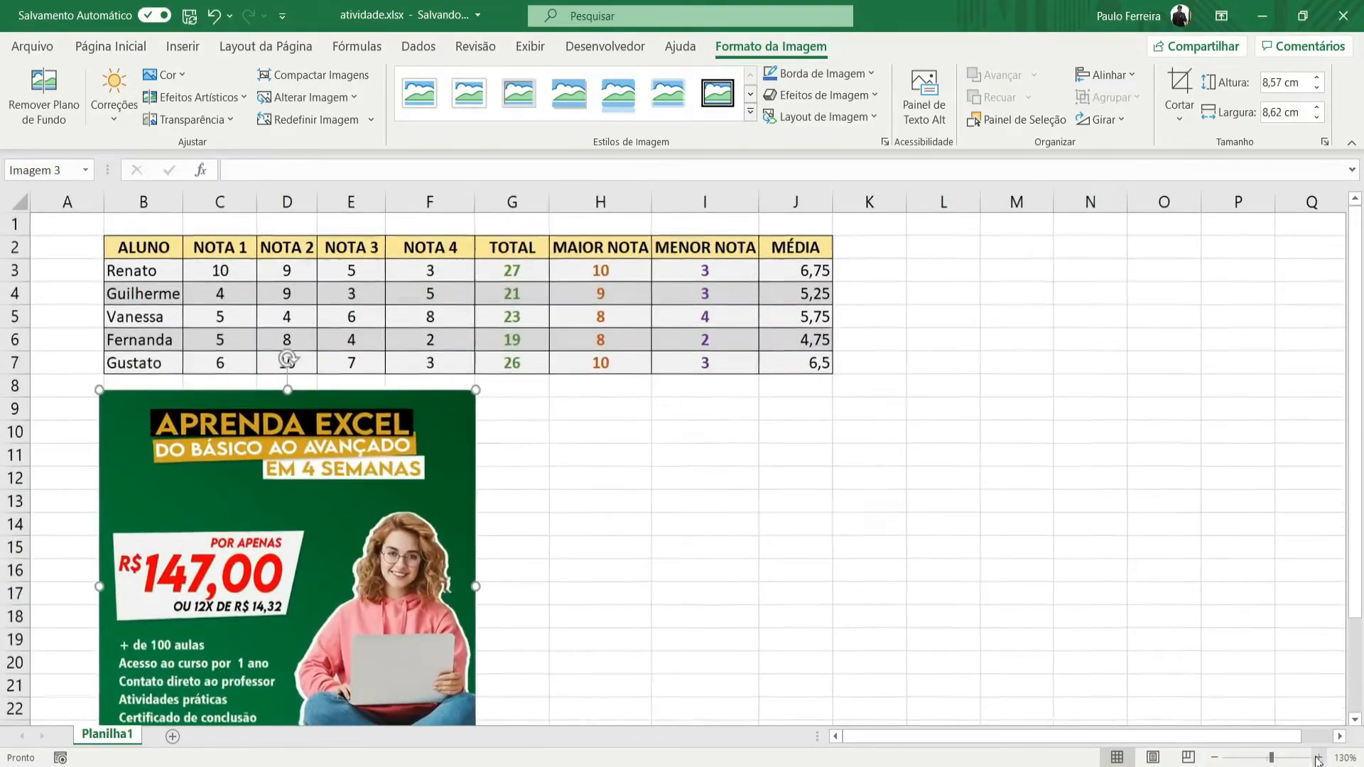
click(1214, 758)
click(607, 478)
scroll(608, 478, up, 1)
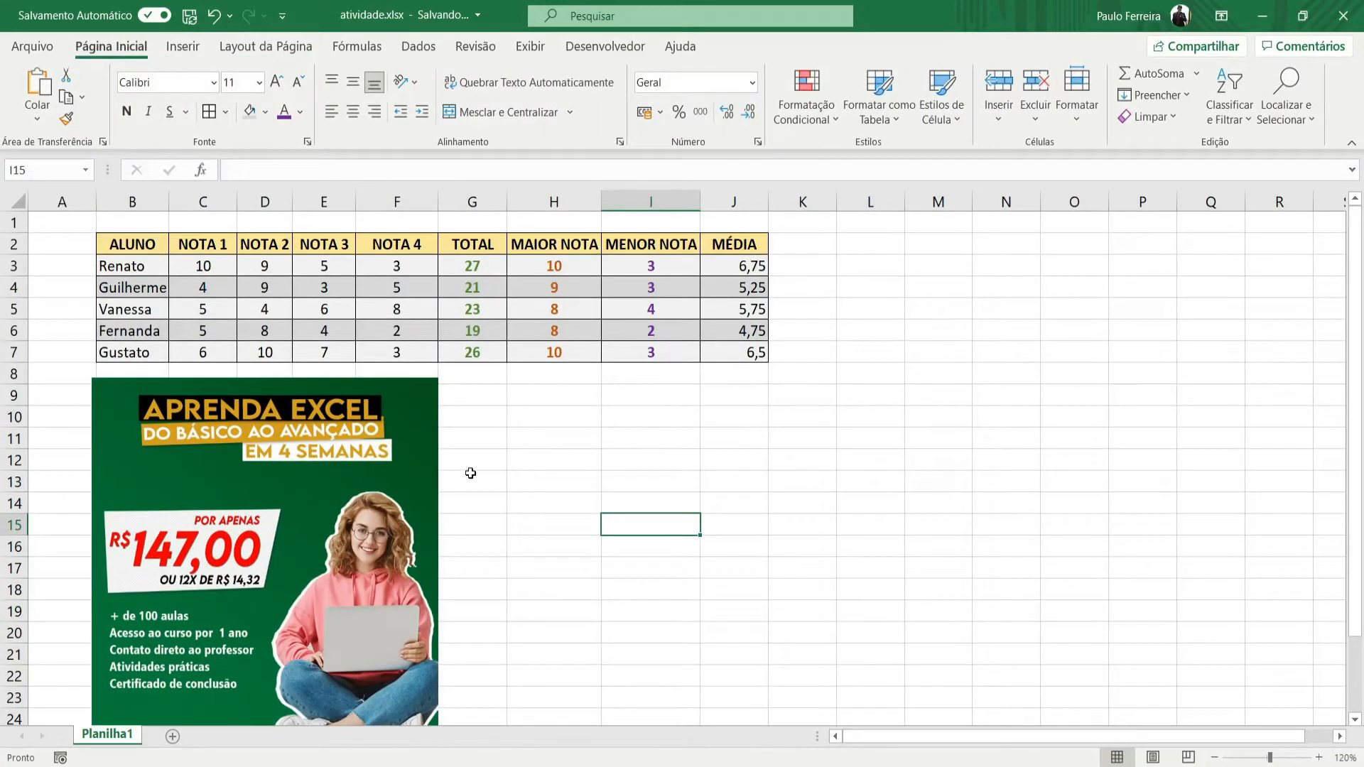
Step: Draw a right-pointing block arrow about 2.33 cm high and 5.35 cm wide beside the picture, below the grades table
click(181, 45)
click(221, 96)
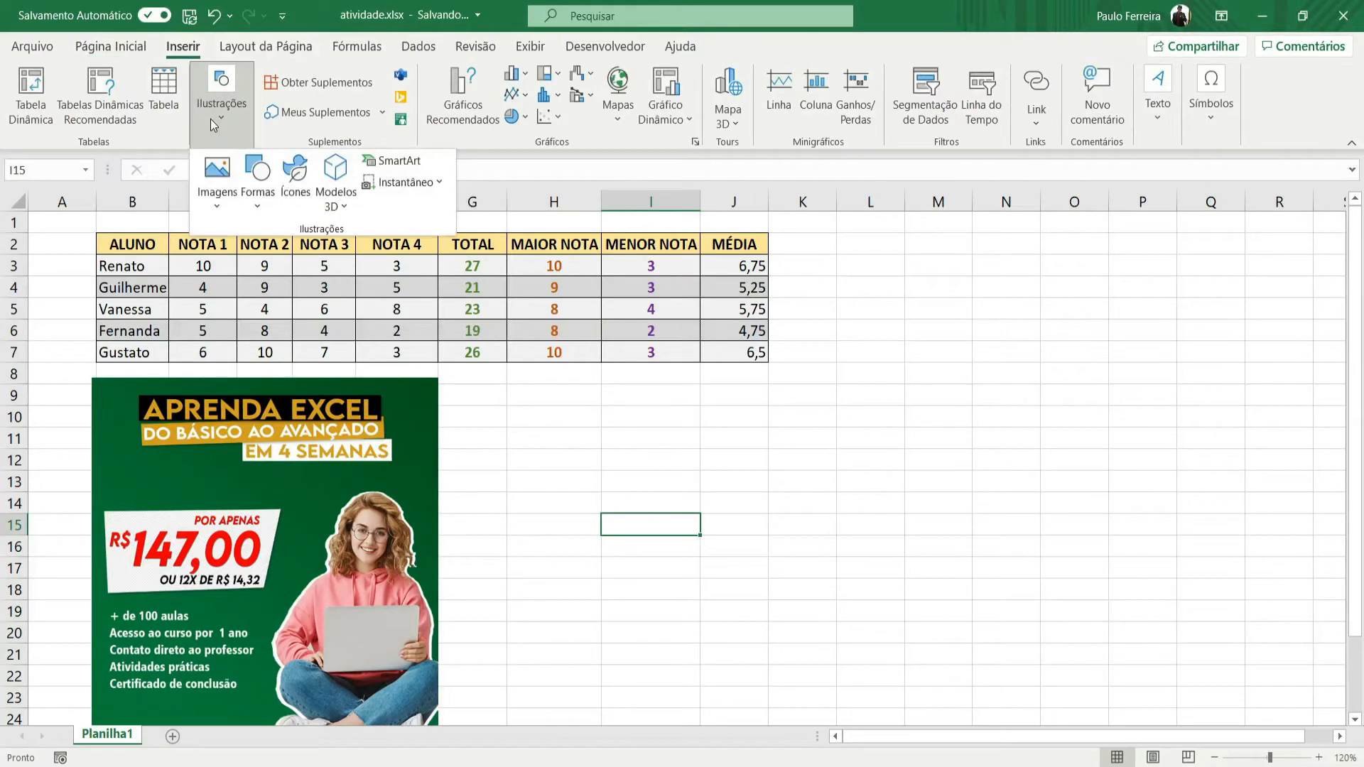
click(256, 191)
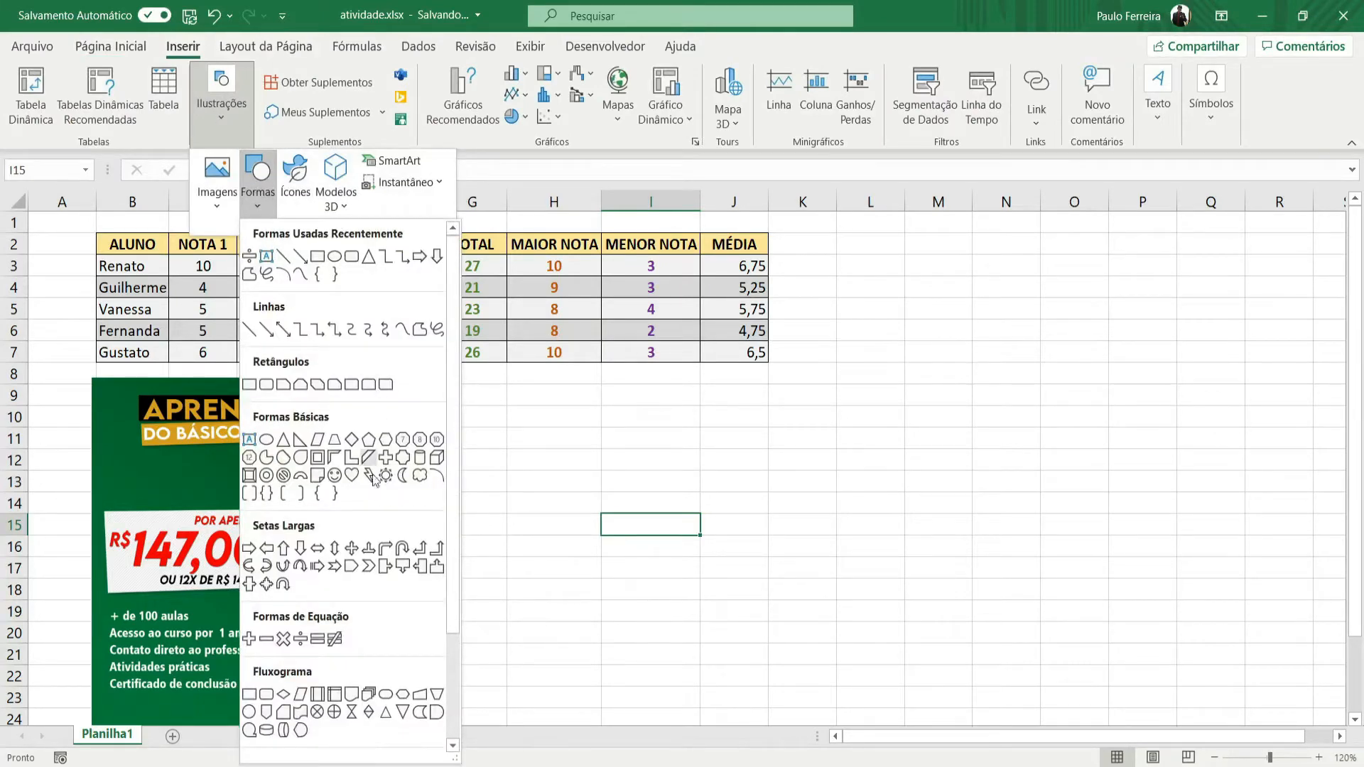
scroll(333, 498, down, 3)
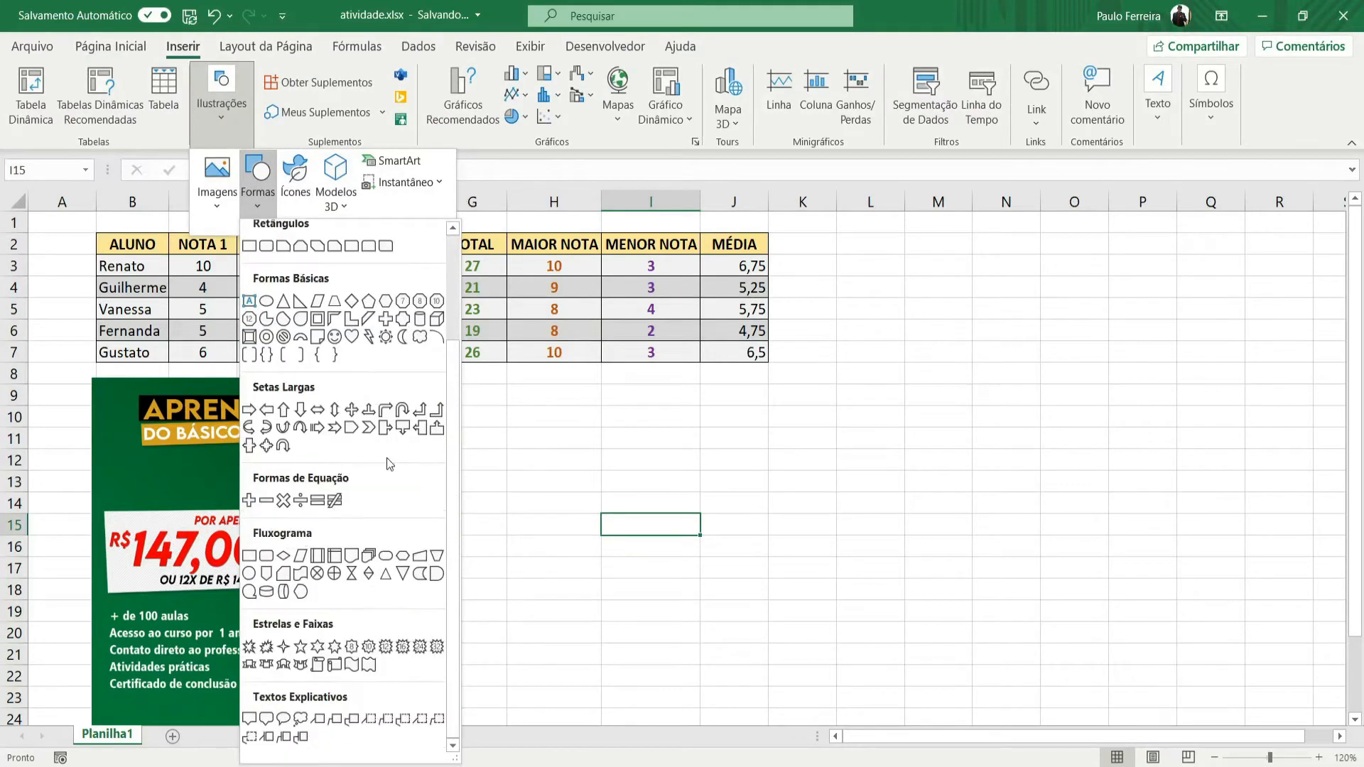
scroll(359, 493, up, 3)
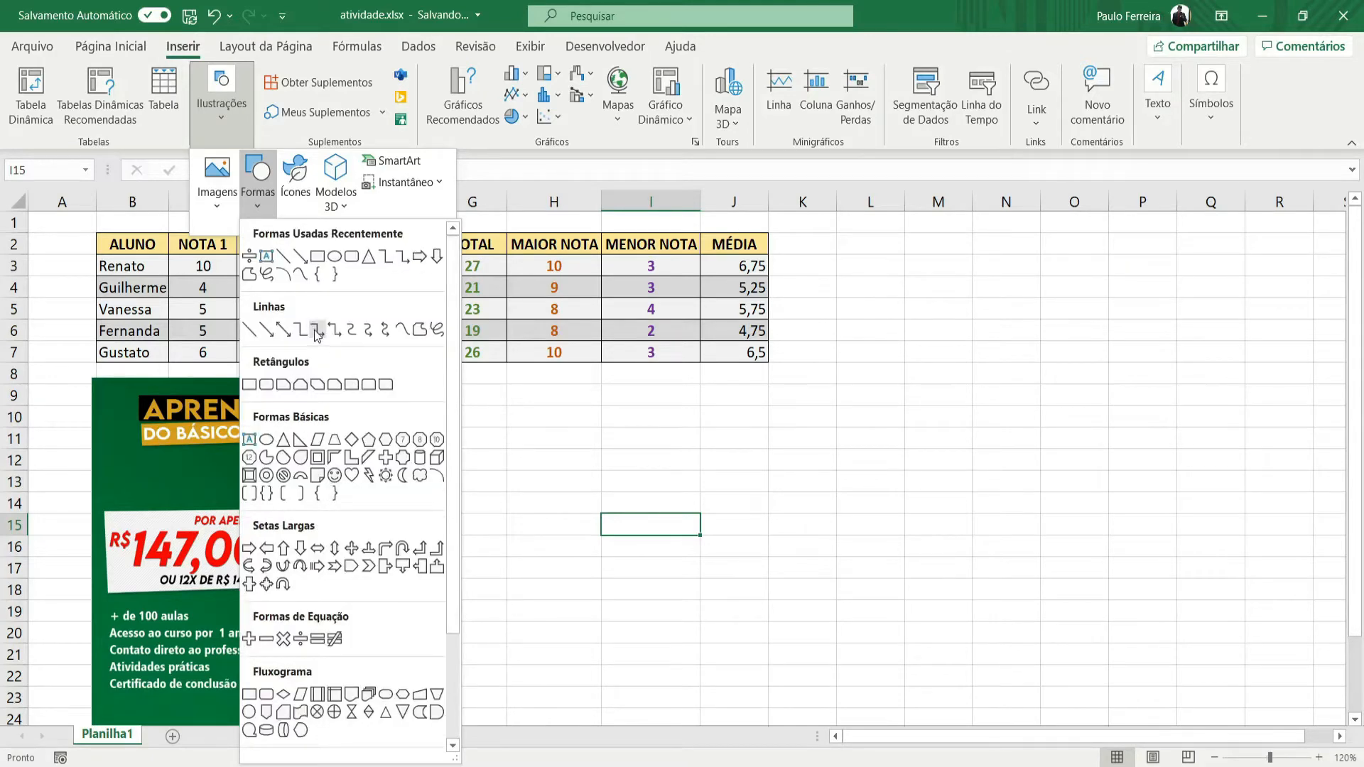
scroll(320, 447, down, 3)
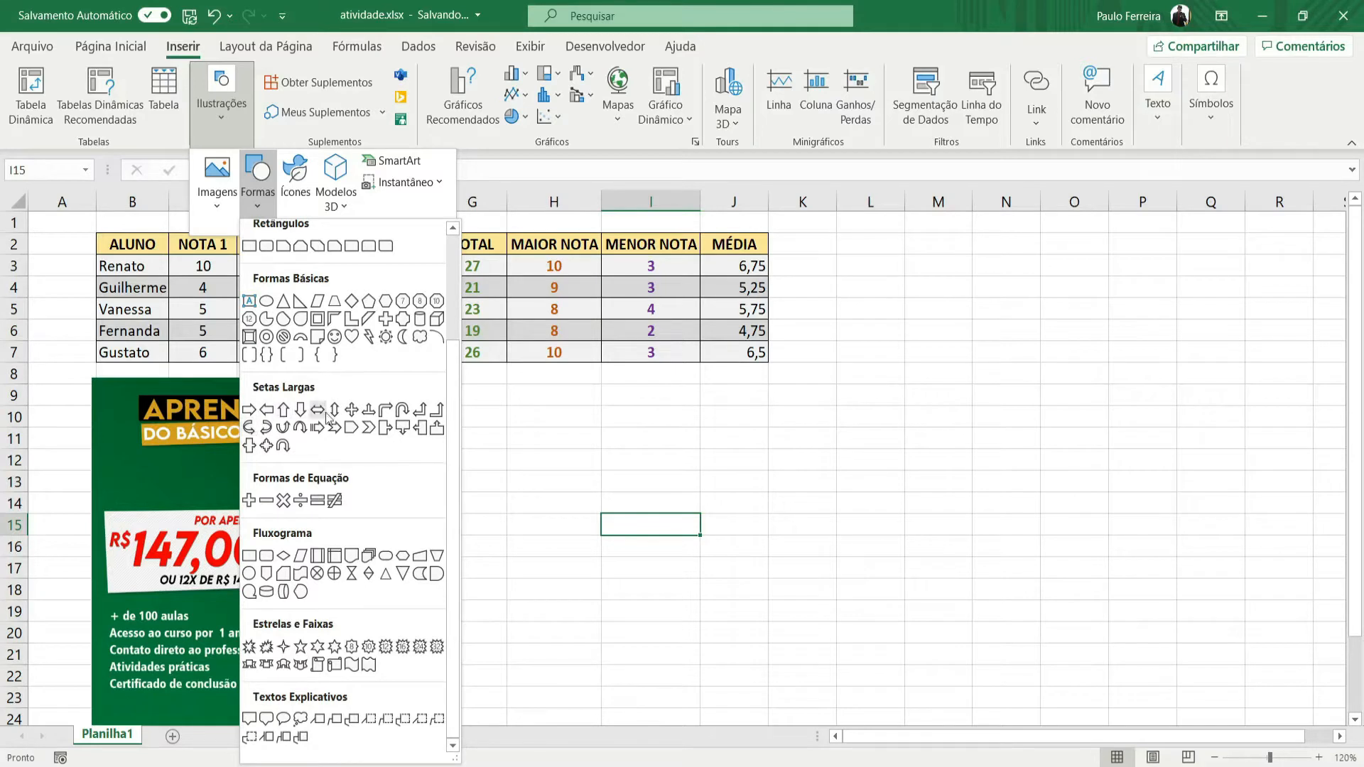
click(267, 410)
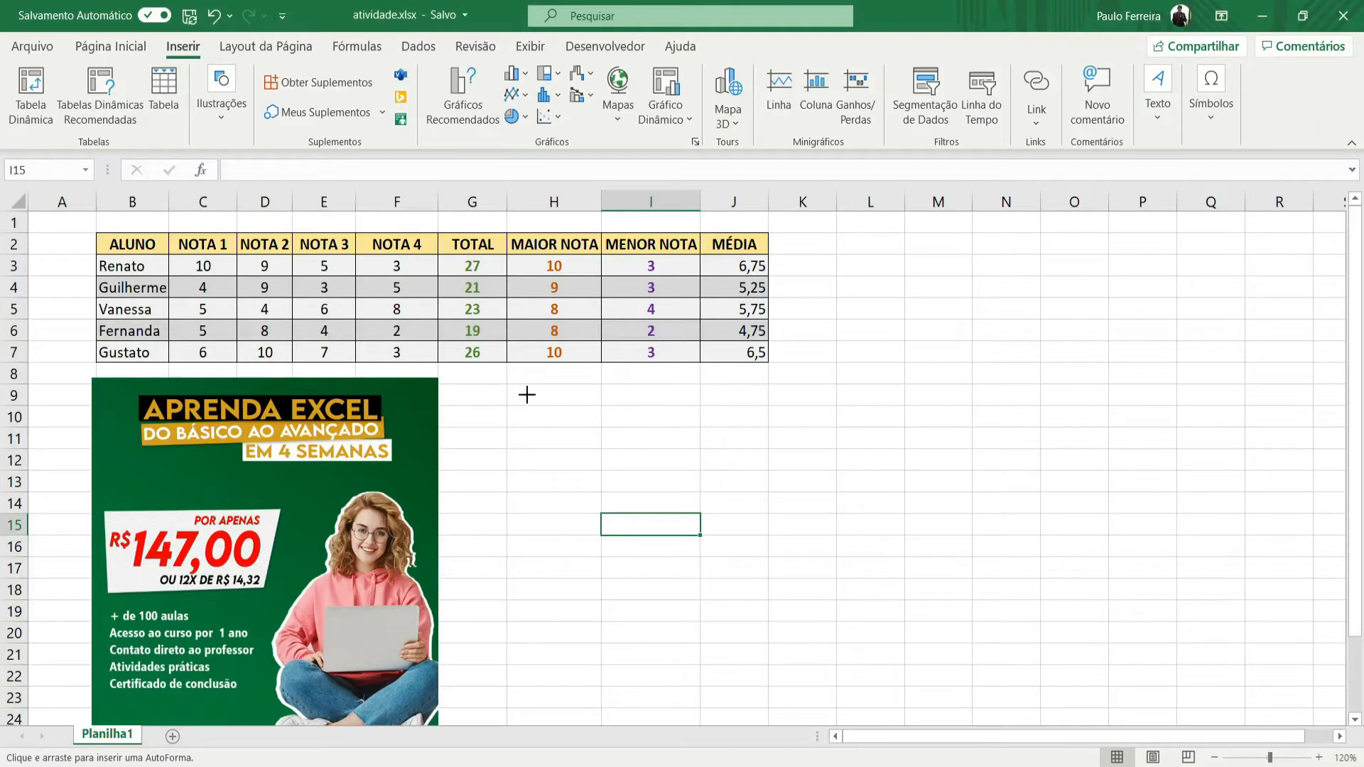
drag(530, 395, 742, 493)
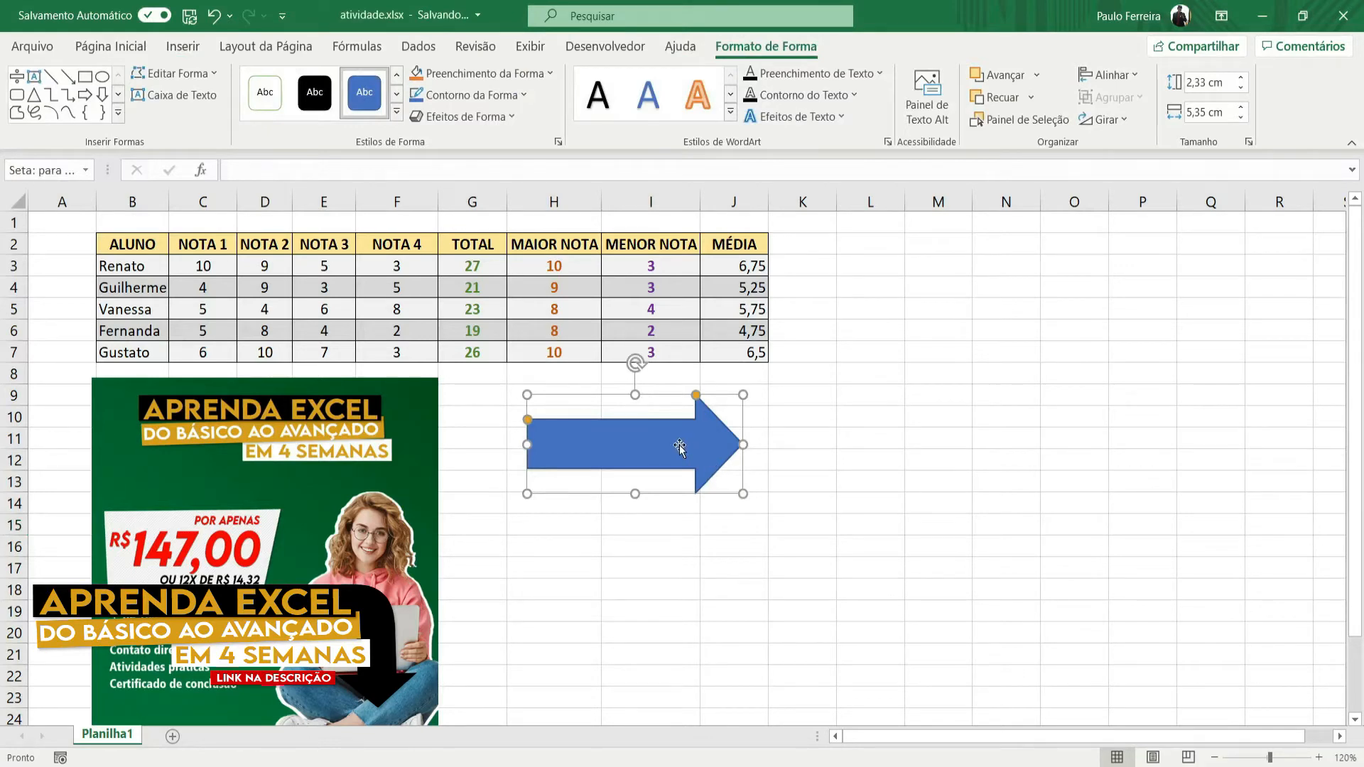
click(937, 375)
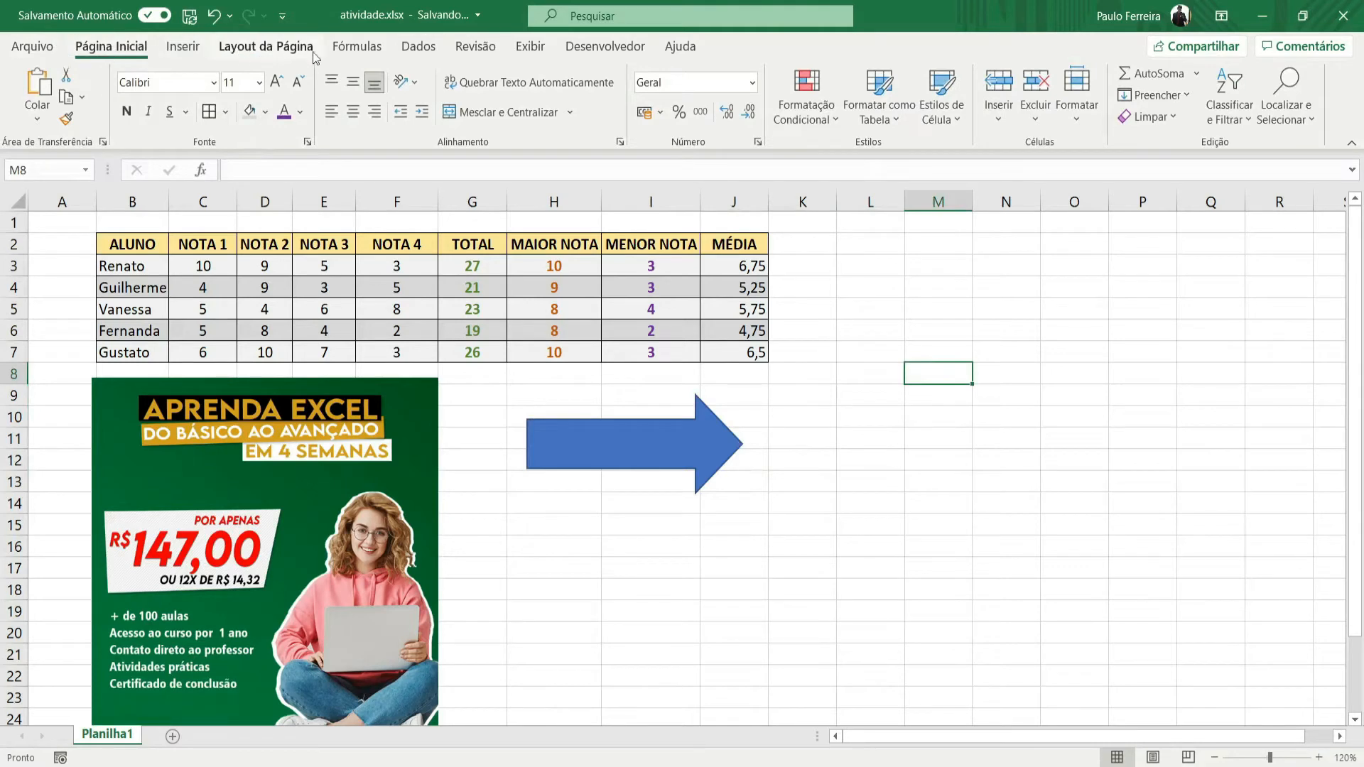
Step: Select the arrow and the picture in turn and view the picture's formatting options
click(732, 446)
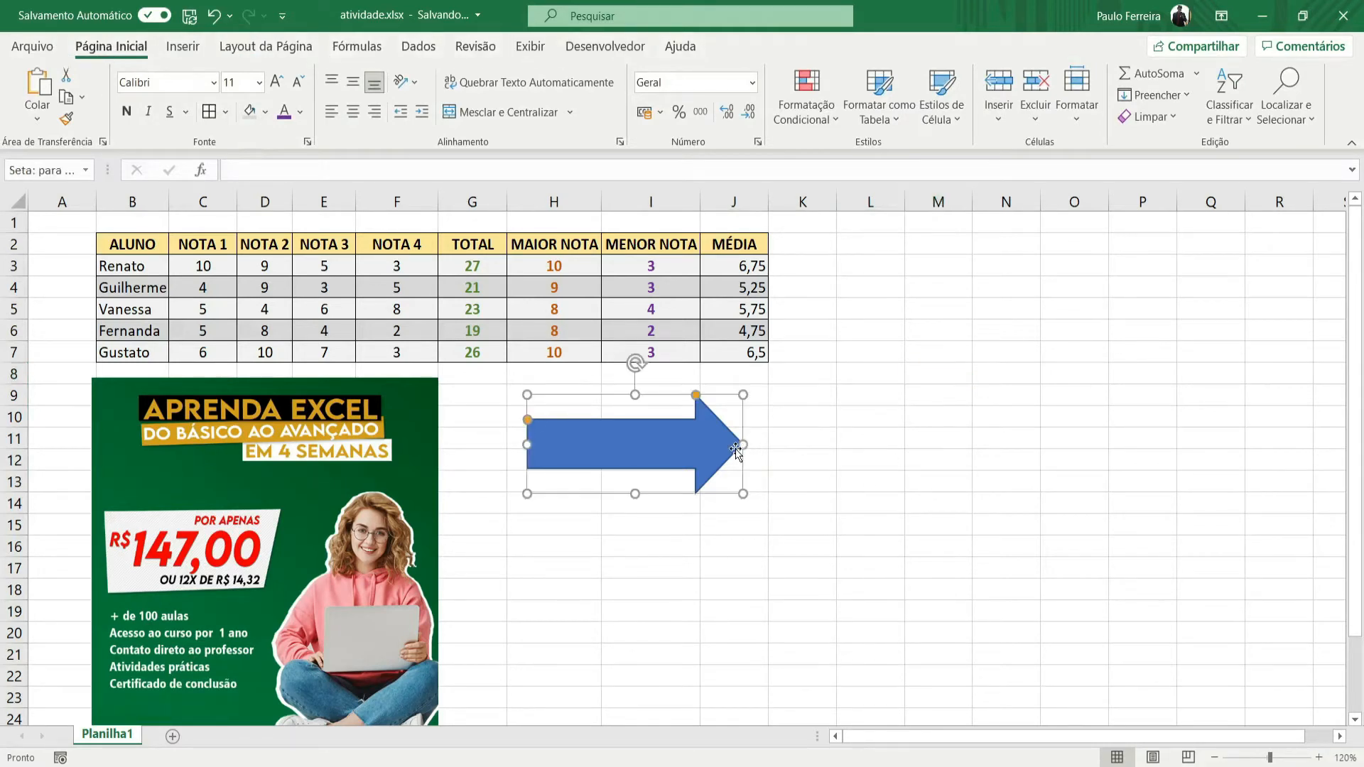
click(305, 547)
click(790, 50)
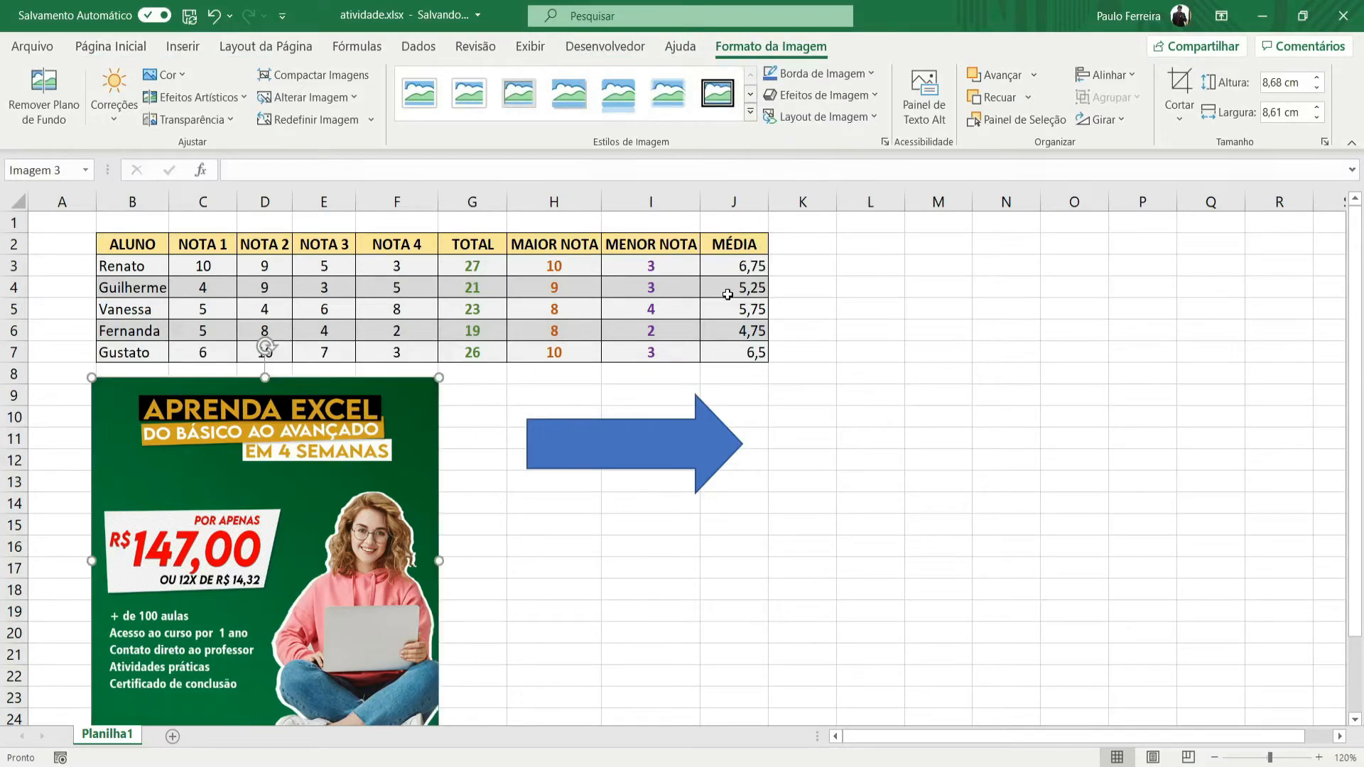
click(925, 373)
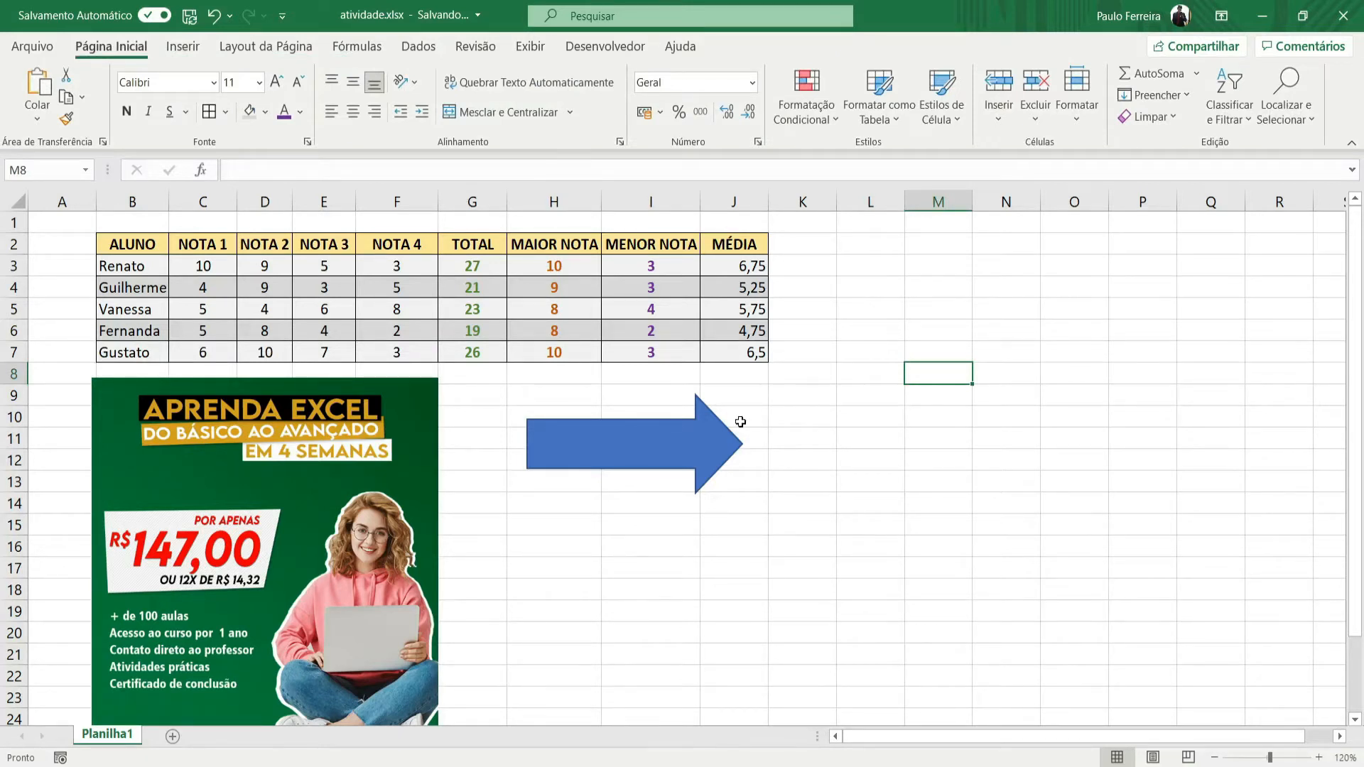
Step: Apply the green theme shape style from the sixth row of the theme styles to the arrow
click(676, 441)
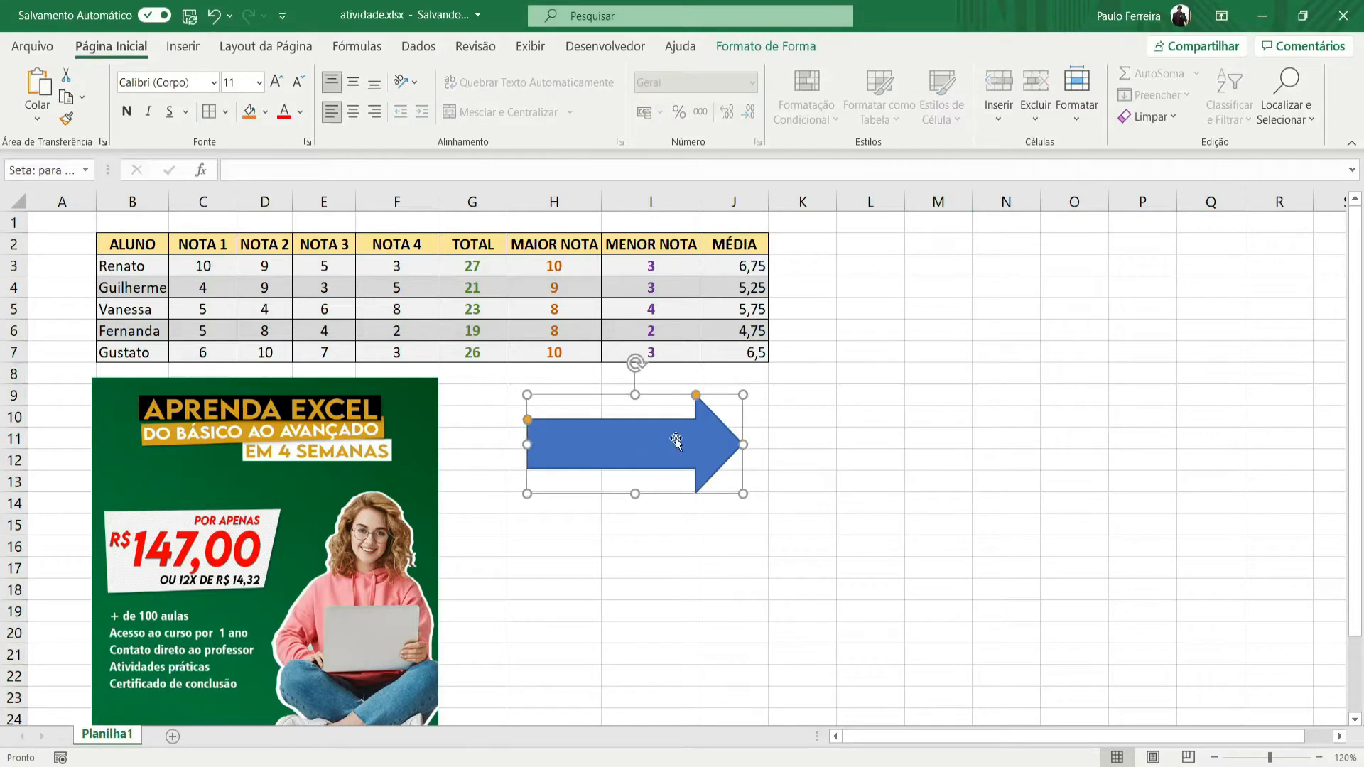
click(743, 50)
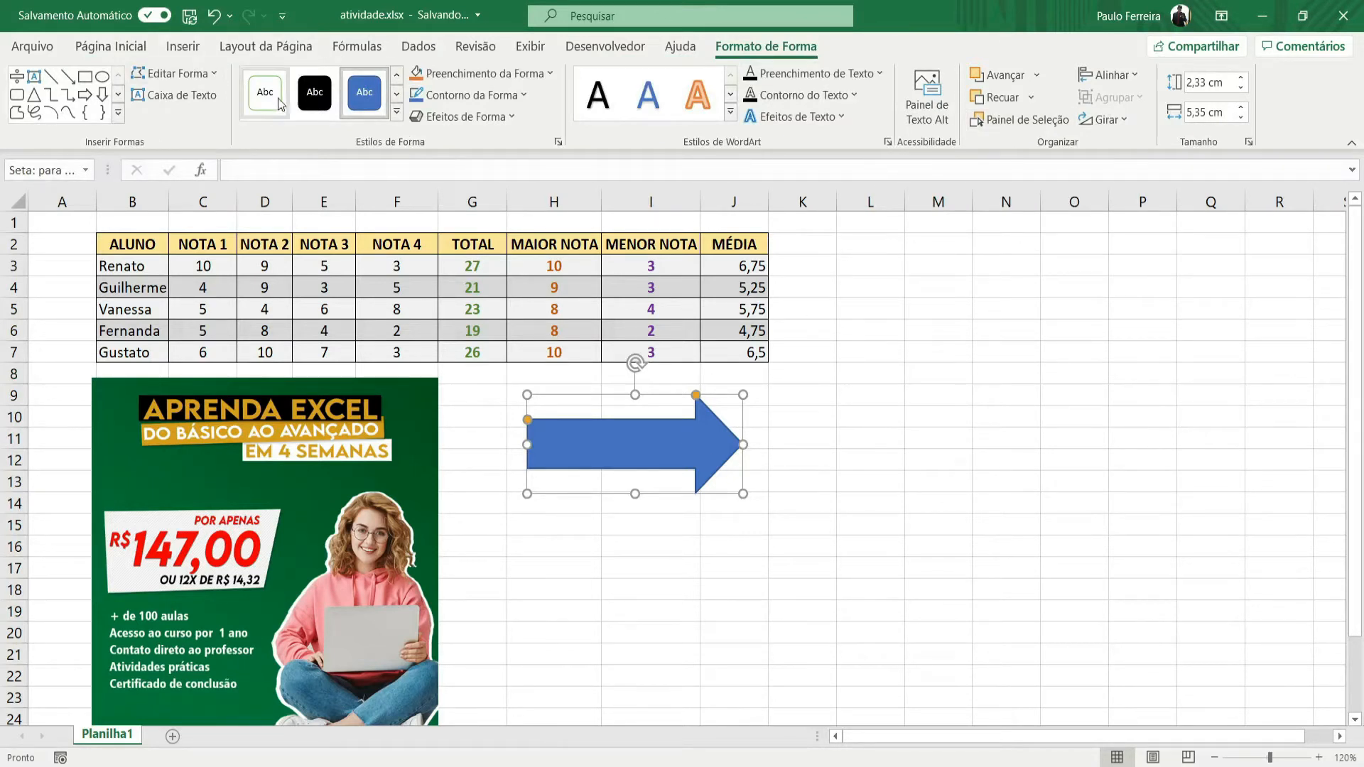
click(397, 113)
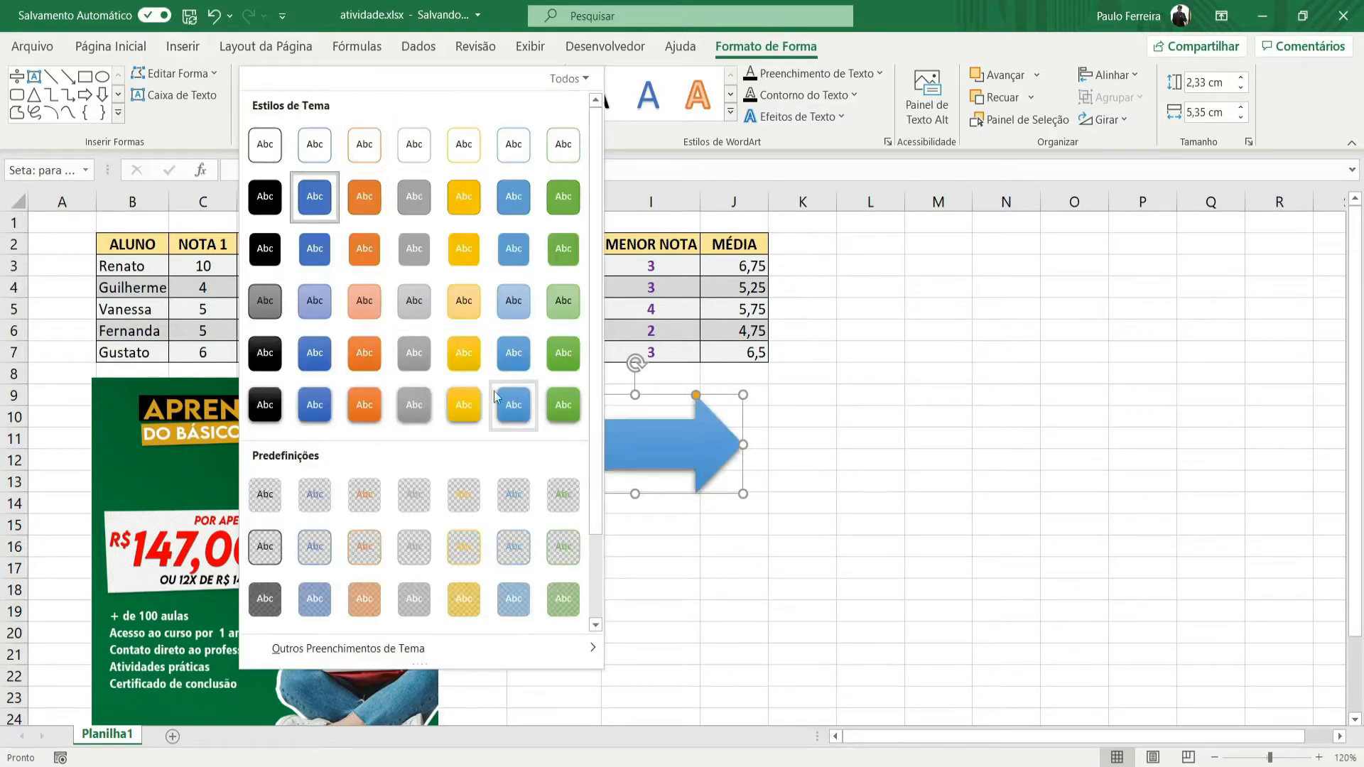
click(564, 407)
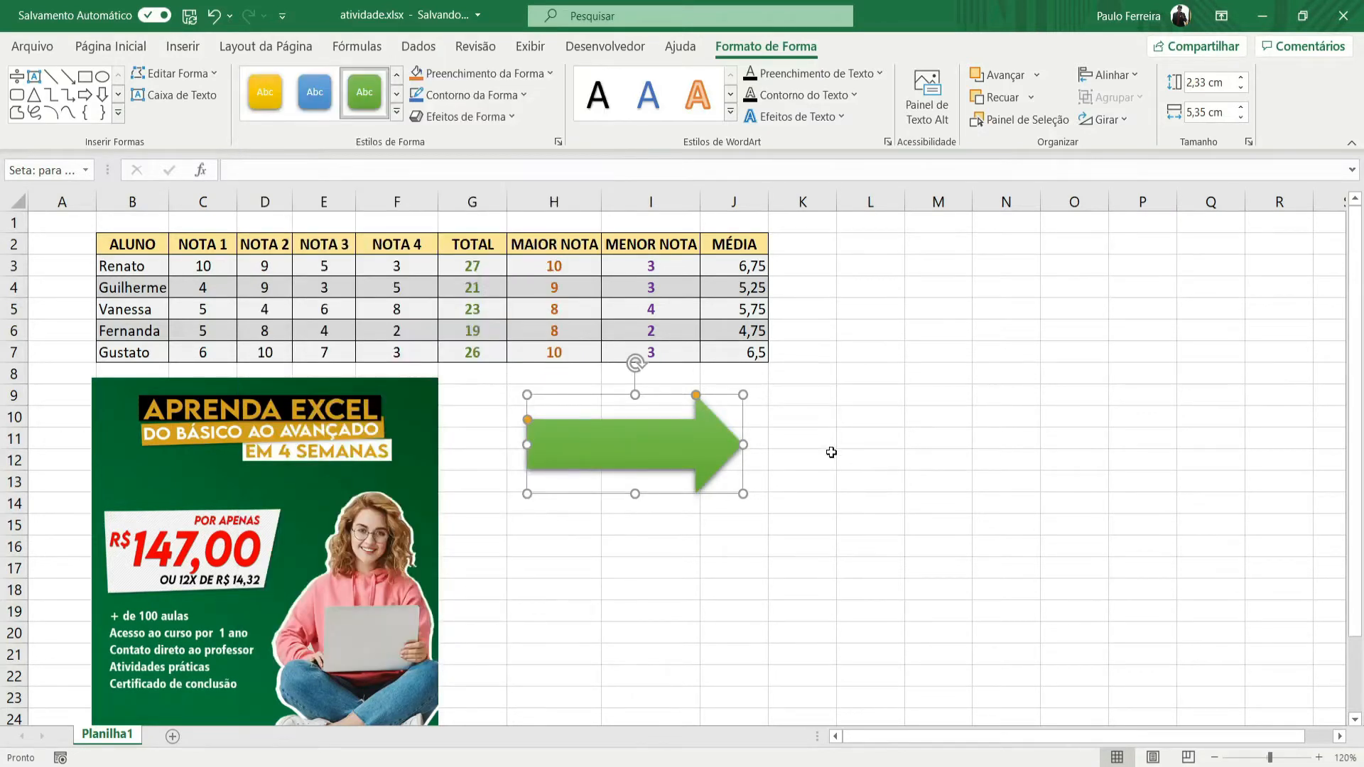
click(806, 429)
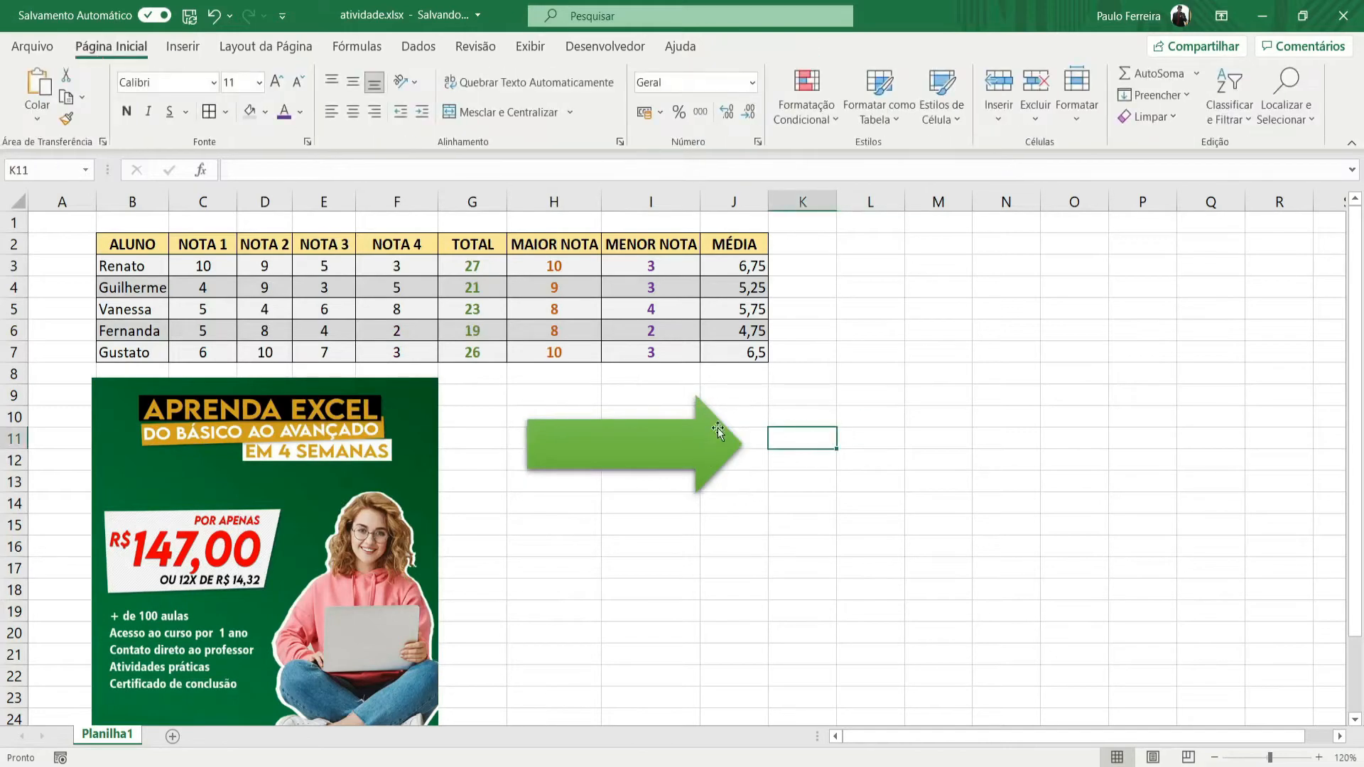
Step: Apply the orange theme shape style from the fifth row of the theme styles to the arrow
click(712, 453)
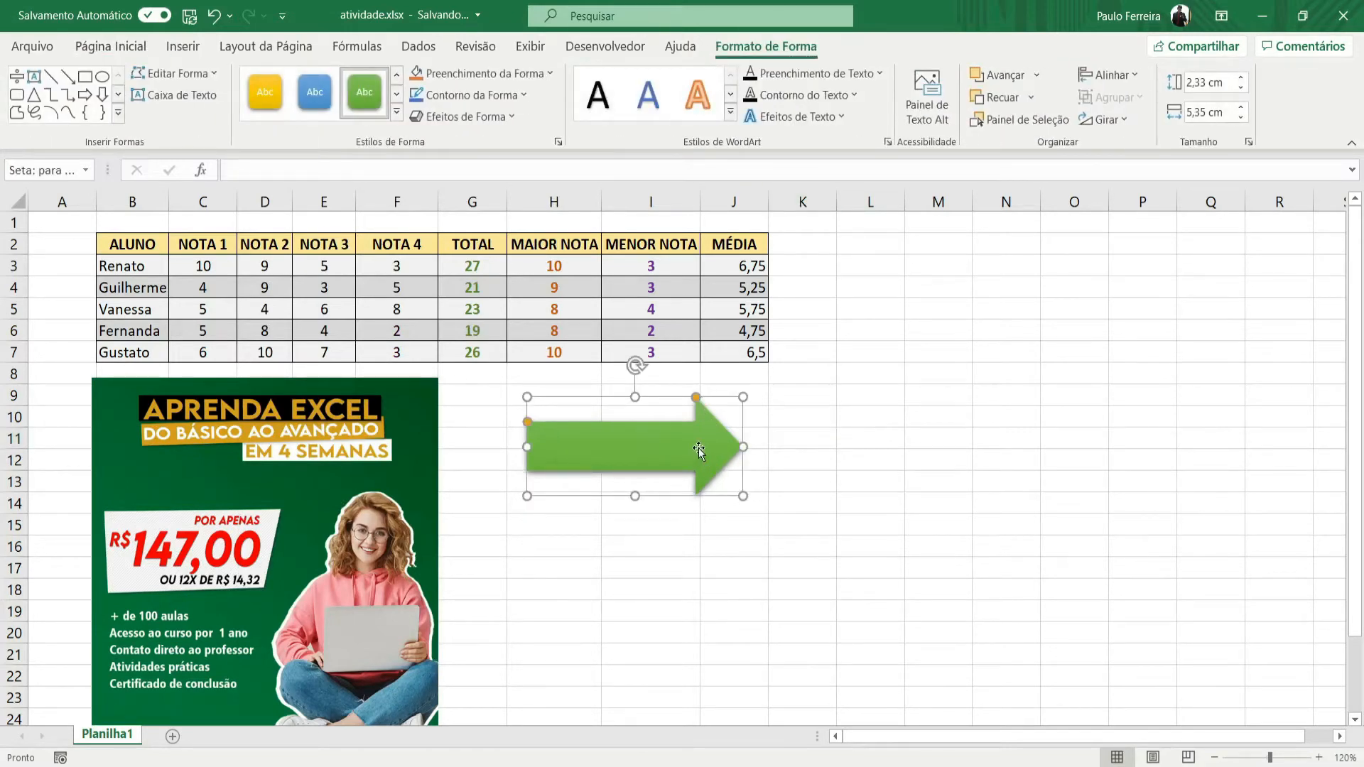
click(396, 112)
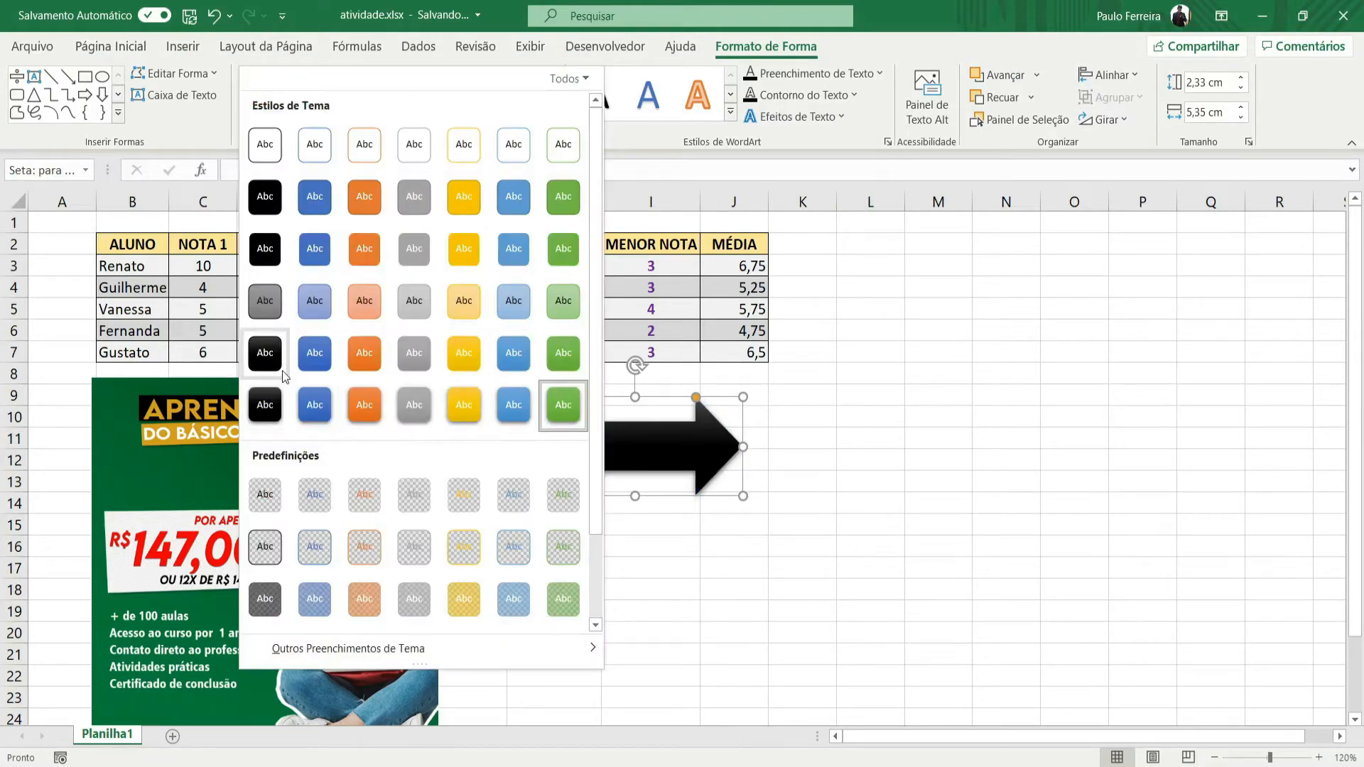
click(356, 358)
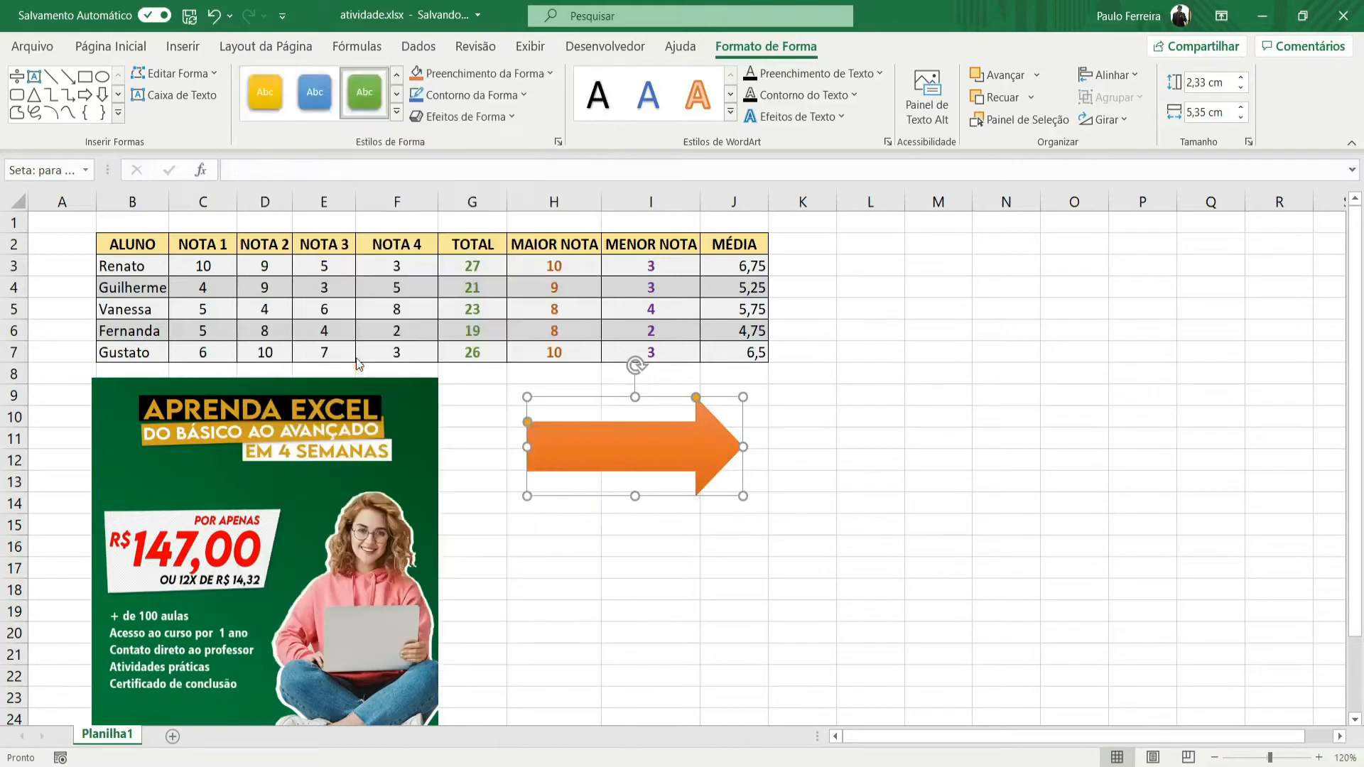
Step: Give the arrow a solid purple fill and a red outline from the standard colors
click(1063, 451)
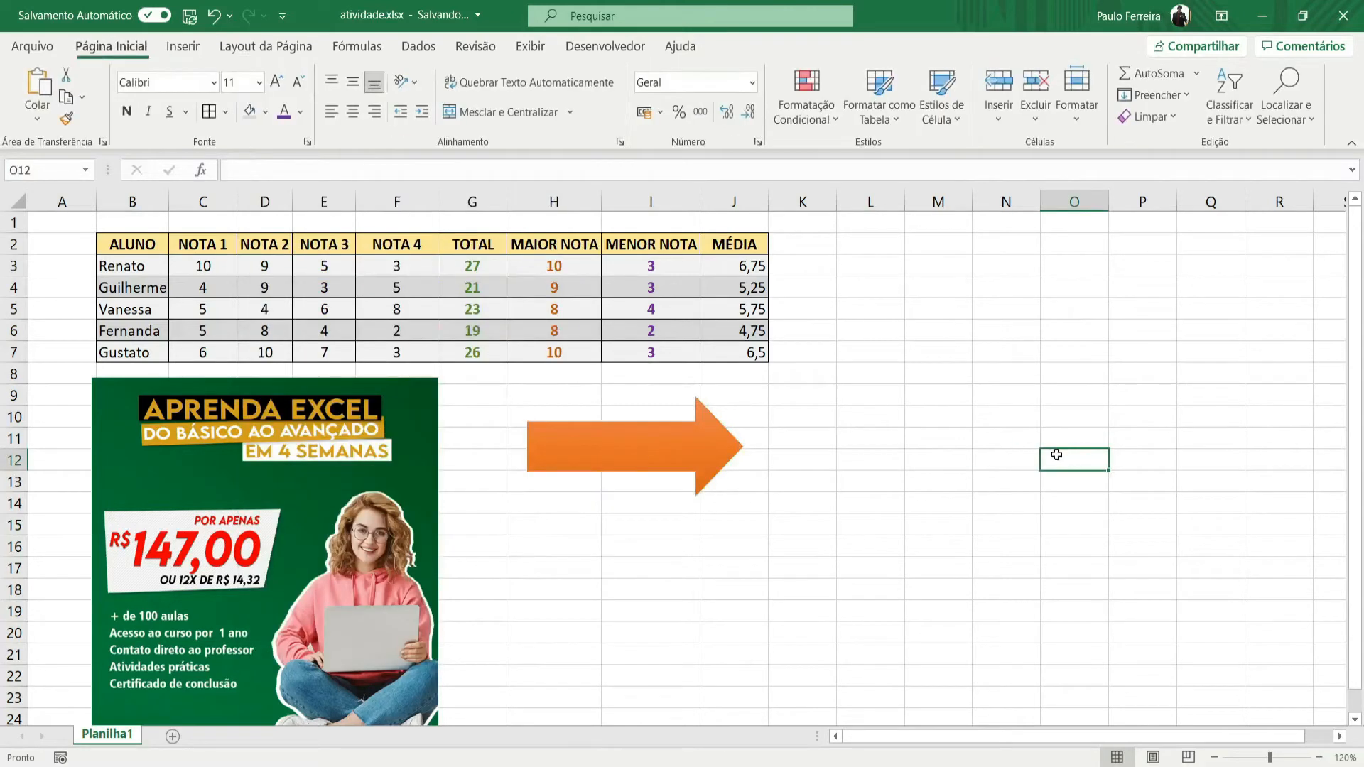
click(738, 450)
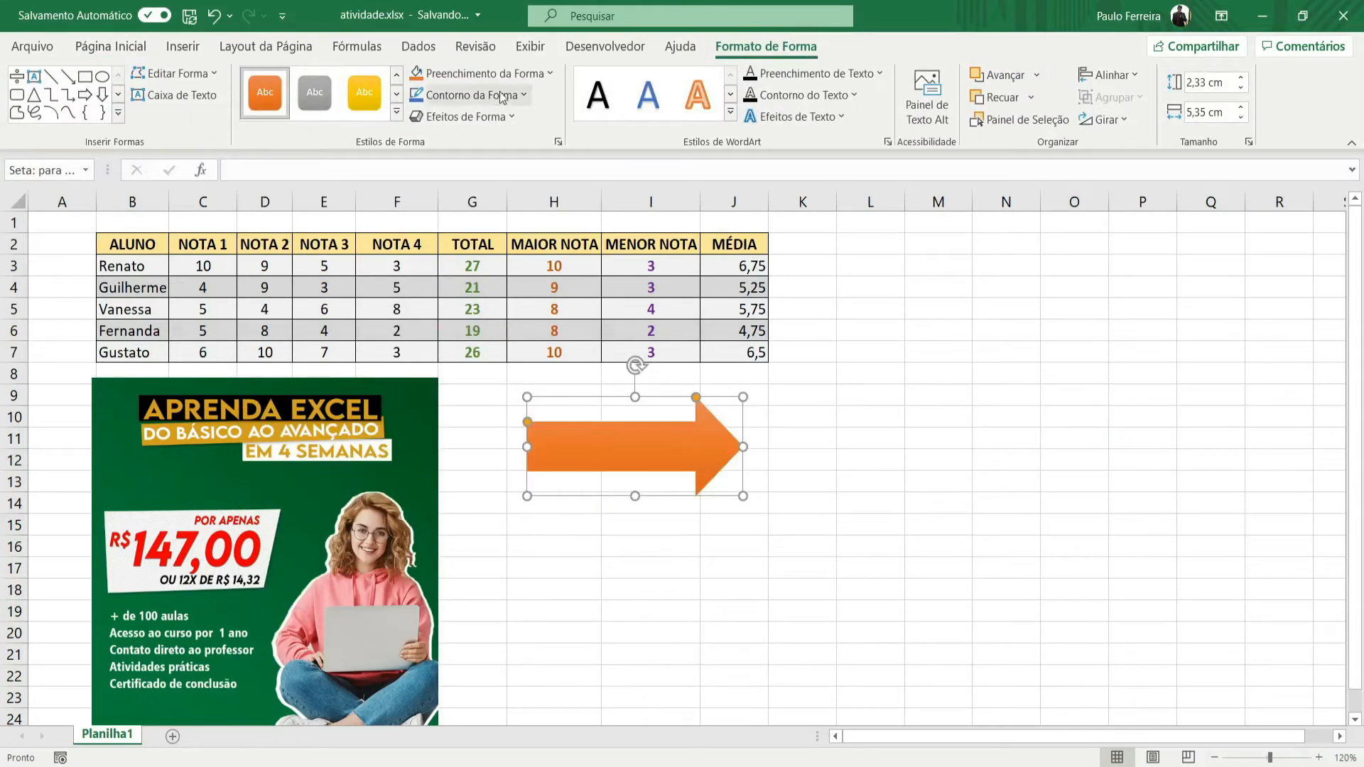
click(551, 75)
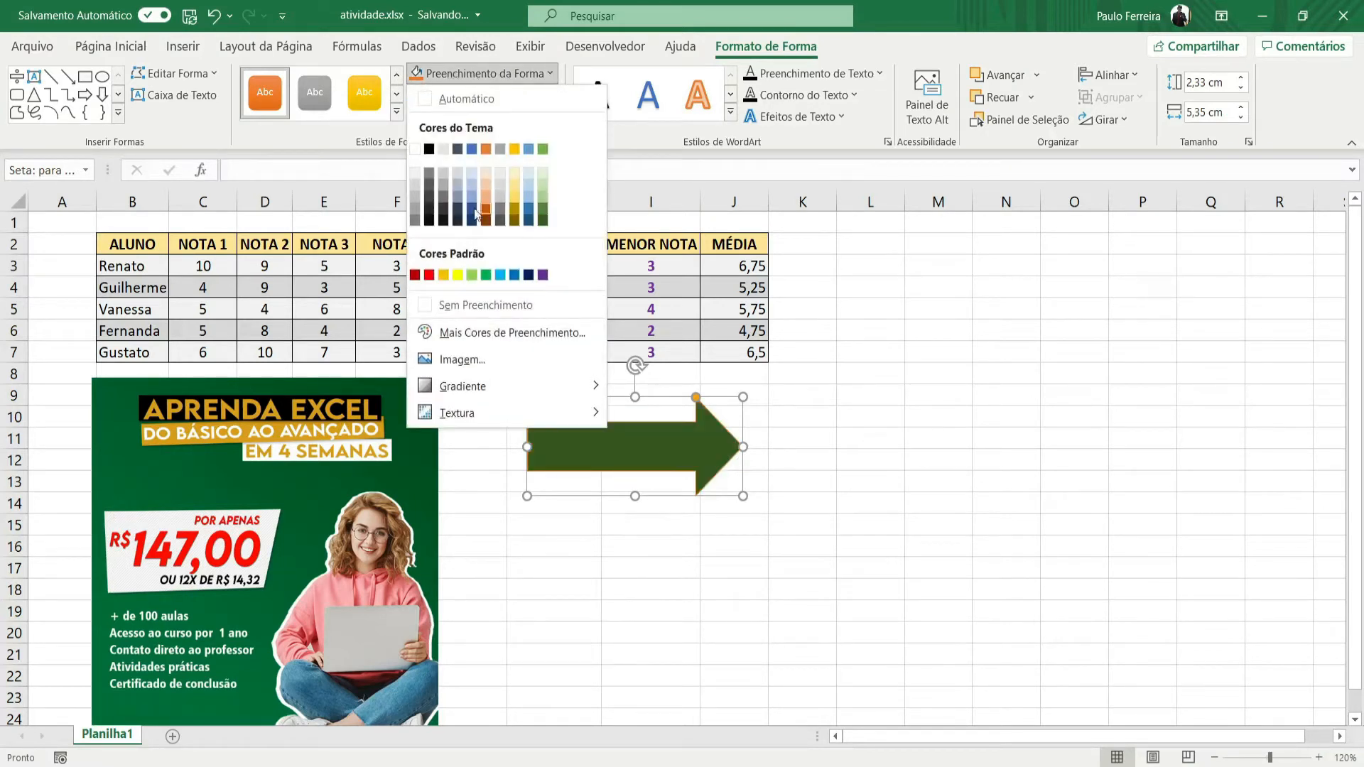
click(543, 276)
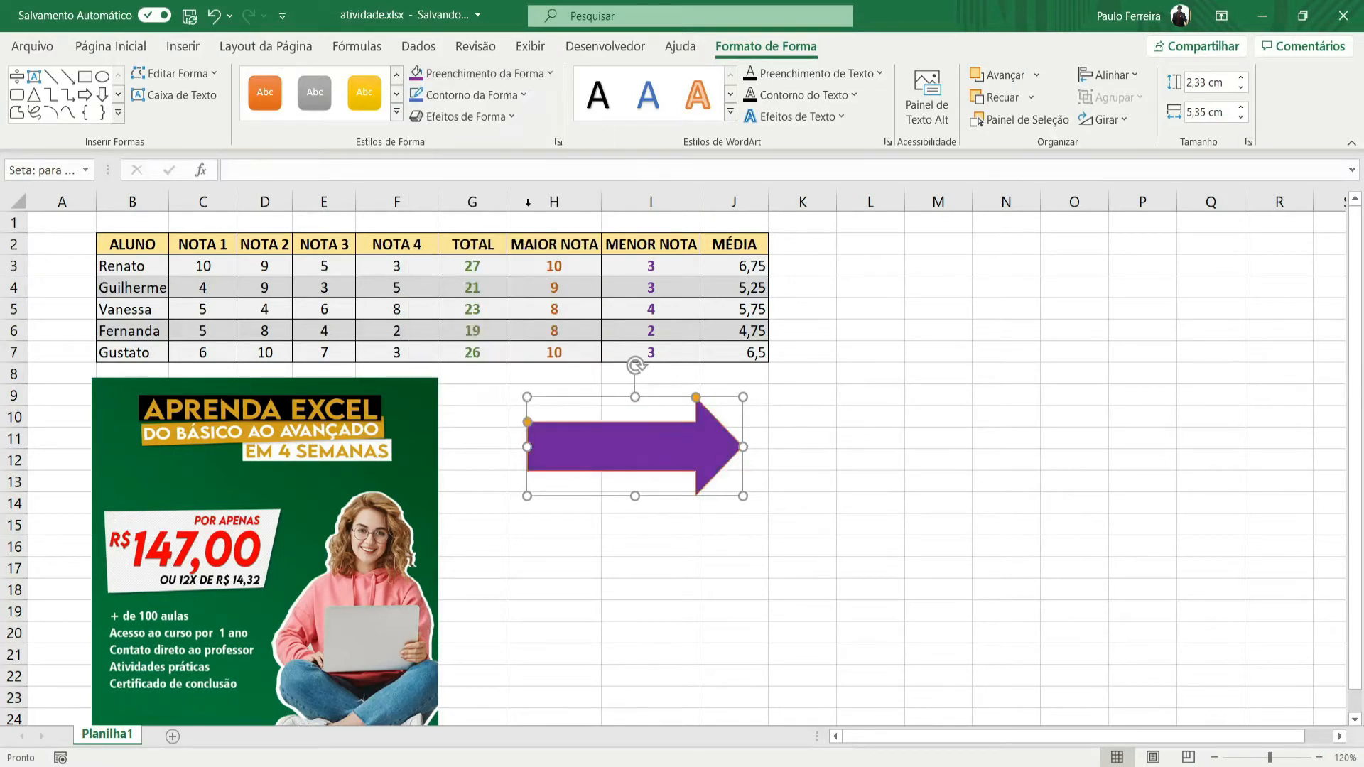
click(518, 98)
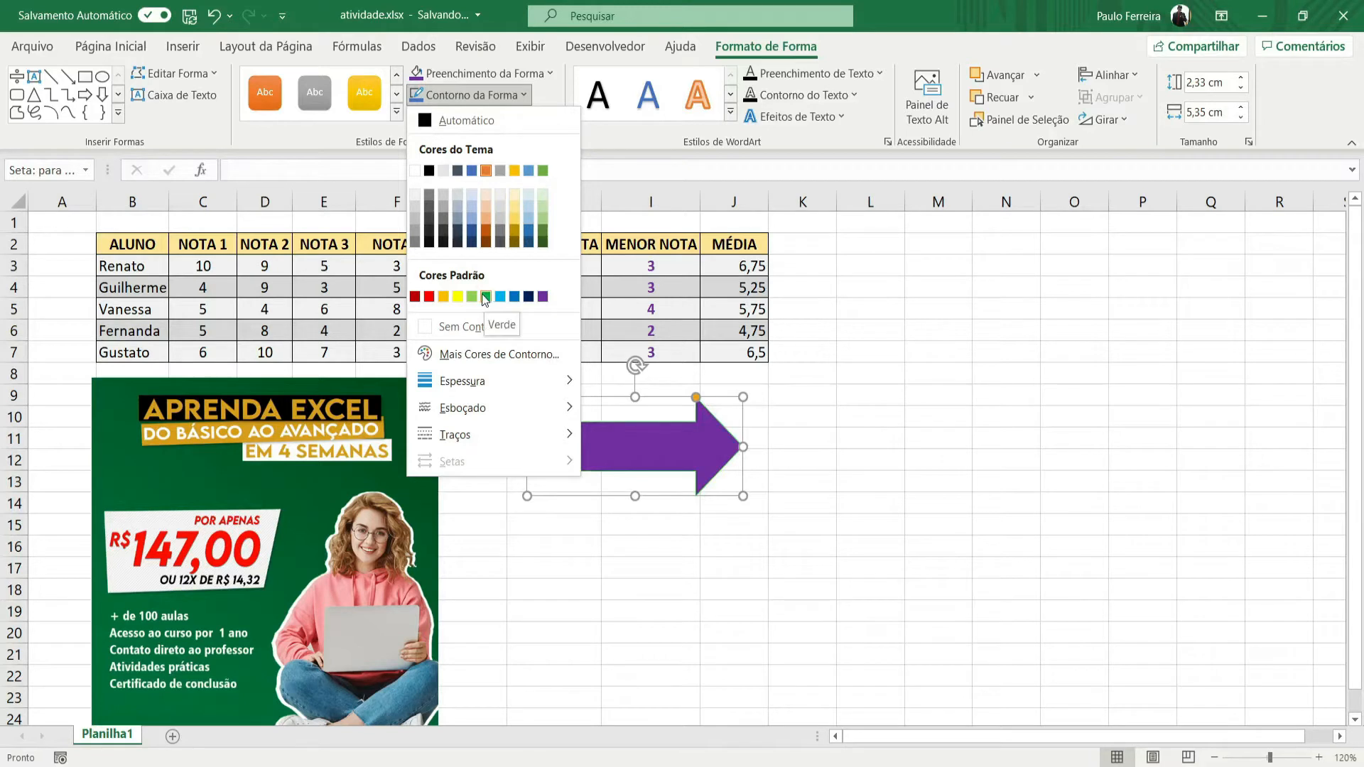
click(429, 297)
click(812, 370)
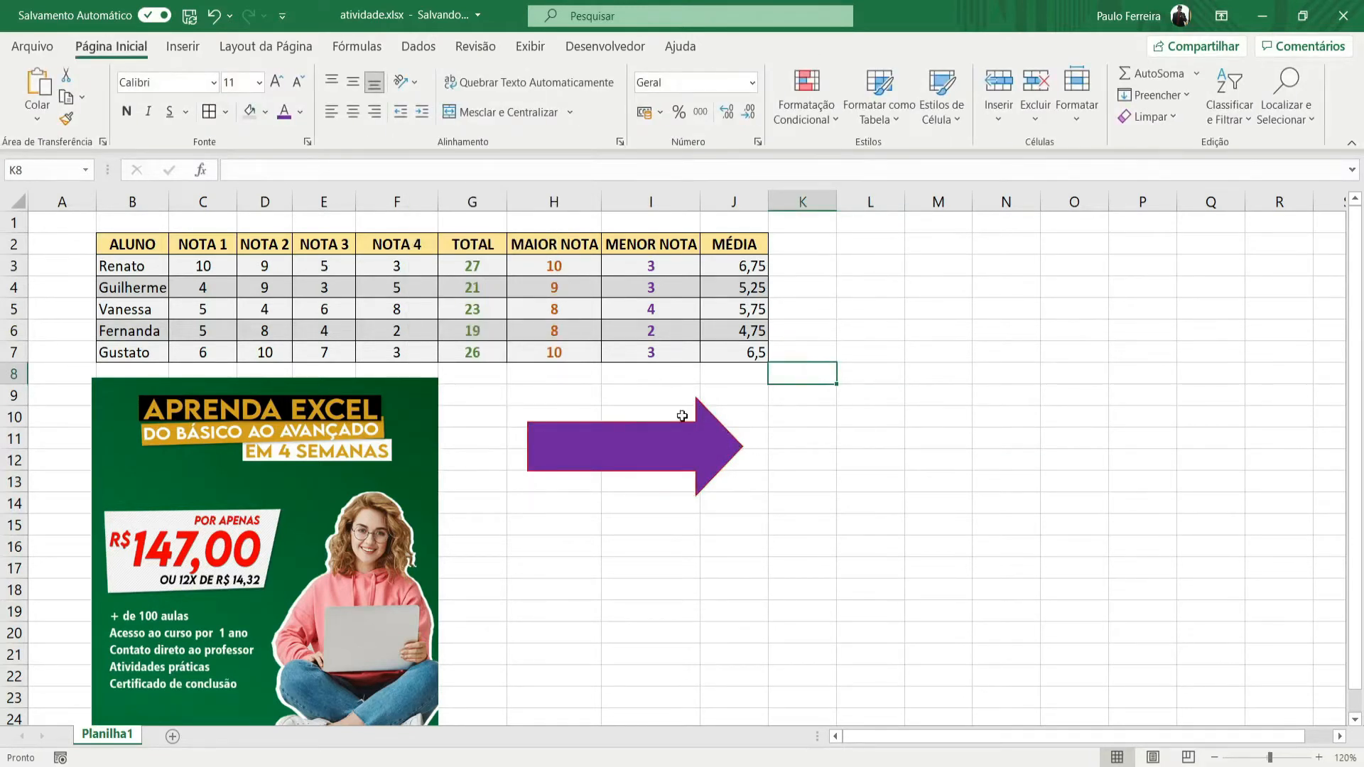
Step: Move the arrow away from the picture to the area beside the grades table, over columns L to O
click(693, 445)
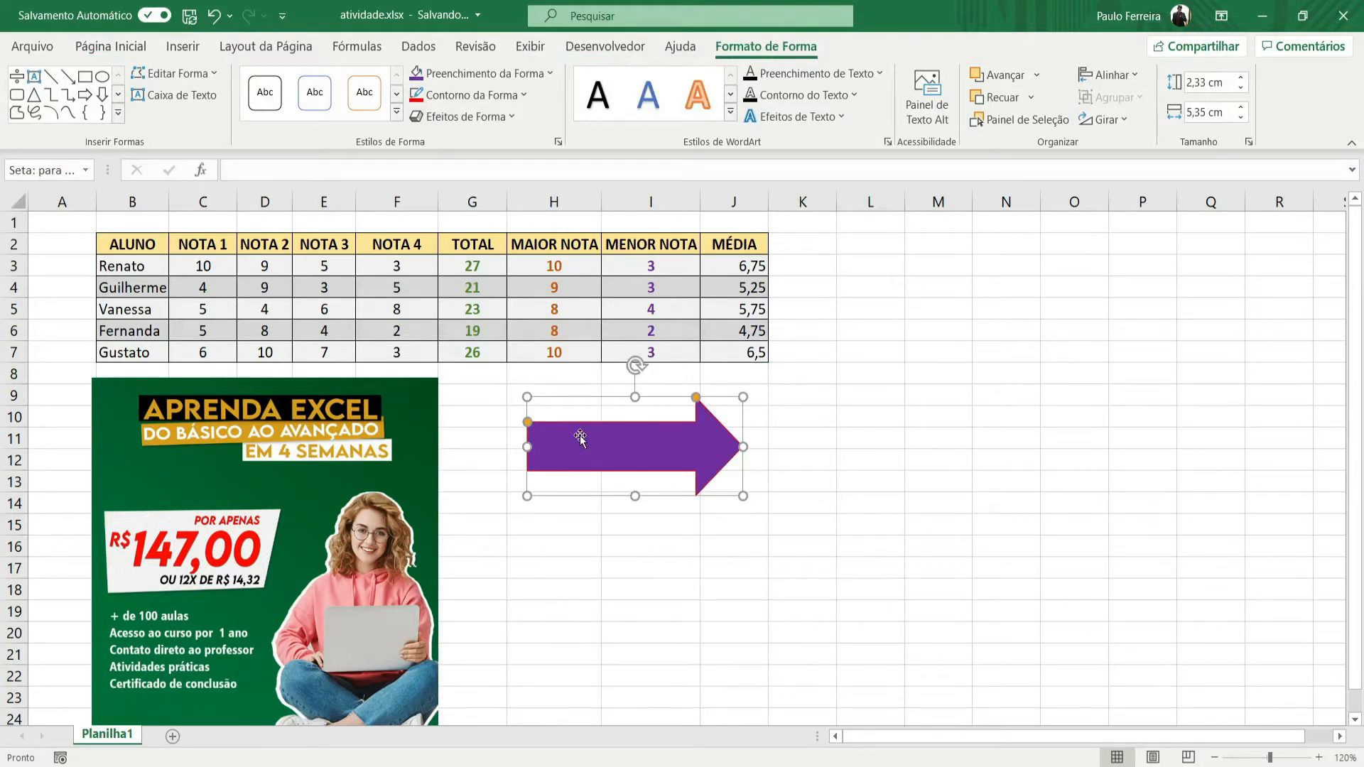
drag(636, 447, 981, 458)
drag(354, 499, 353, 499)
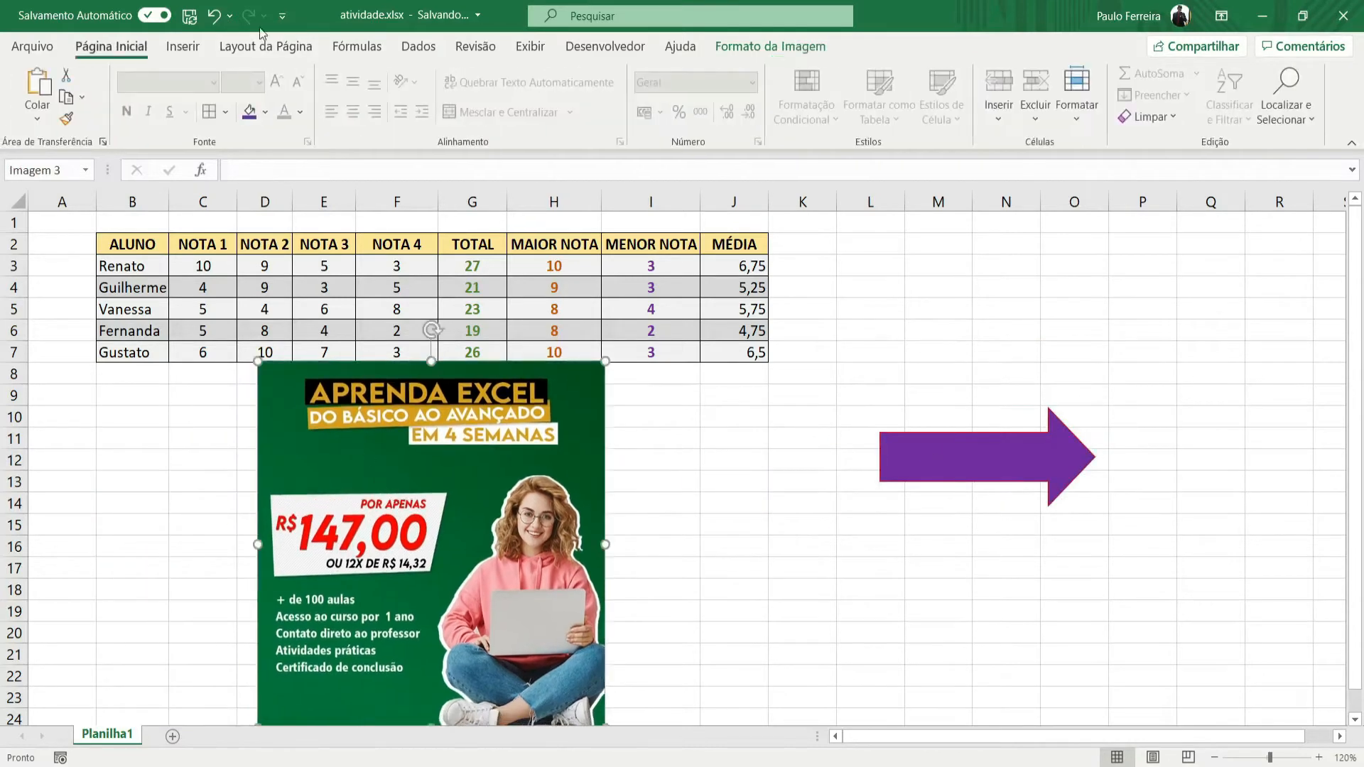
click(938, 450)
drag(944, 451, 938, 339)
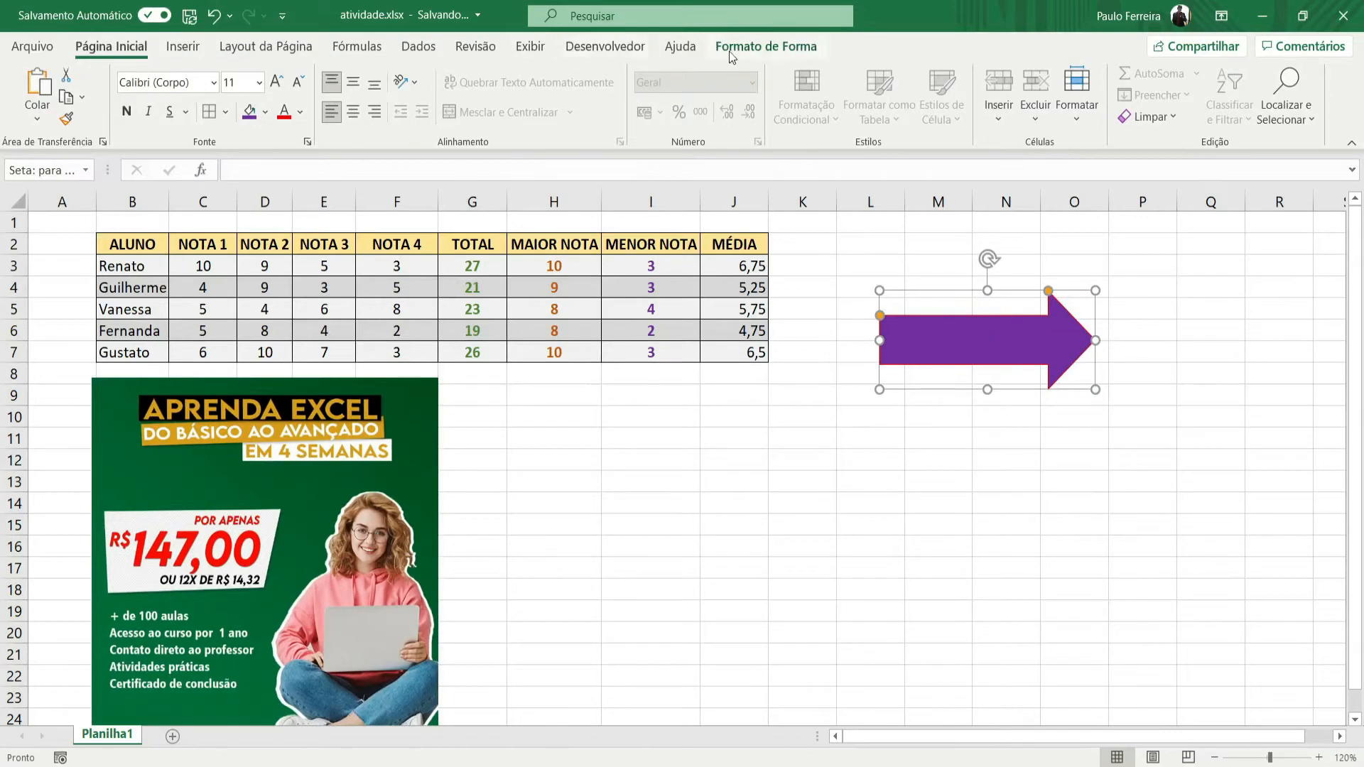
Step: Try a perspective shadow effect on the arrow and remove it again with the no-shadow option
click(766, 46)
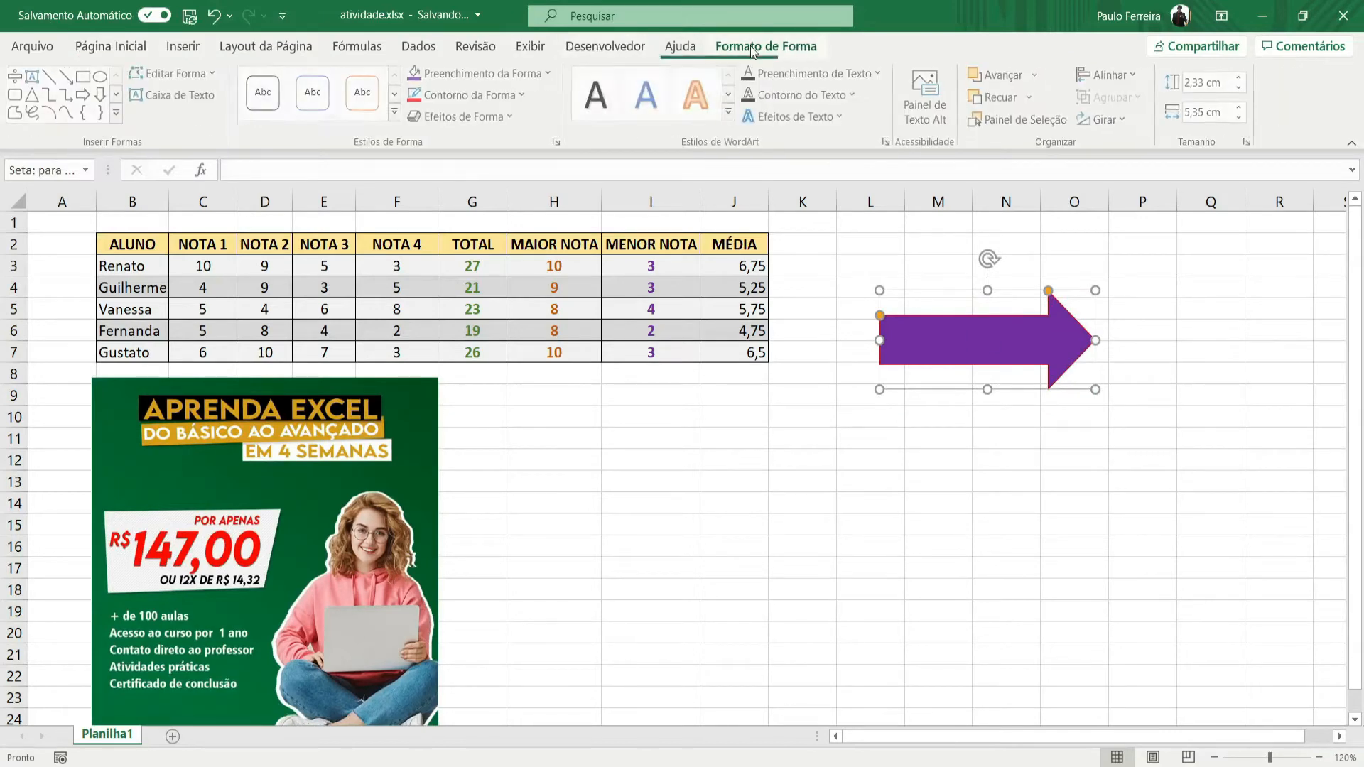
click(506, 118)
mouse_move(479, 202)
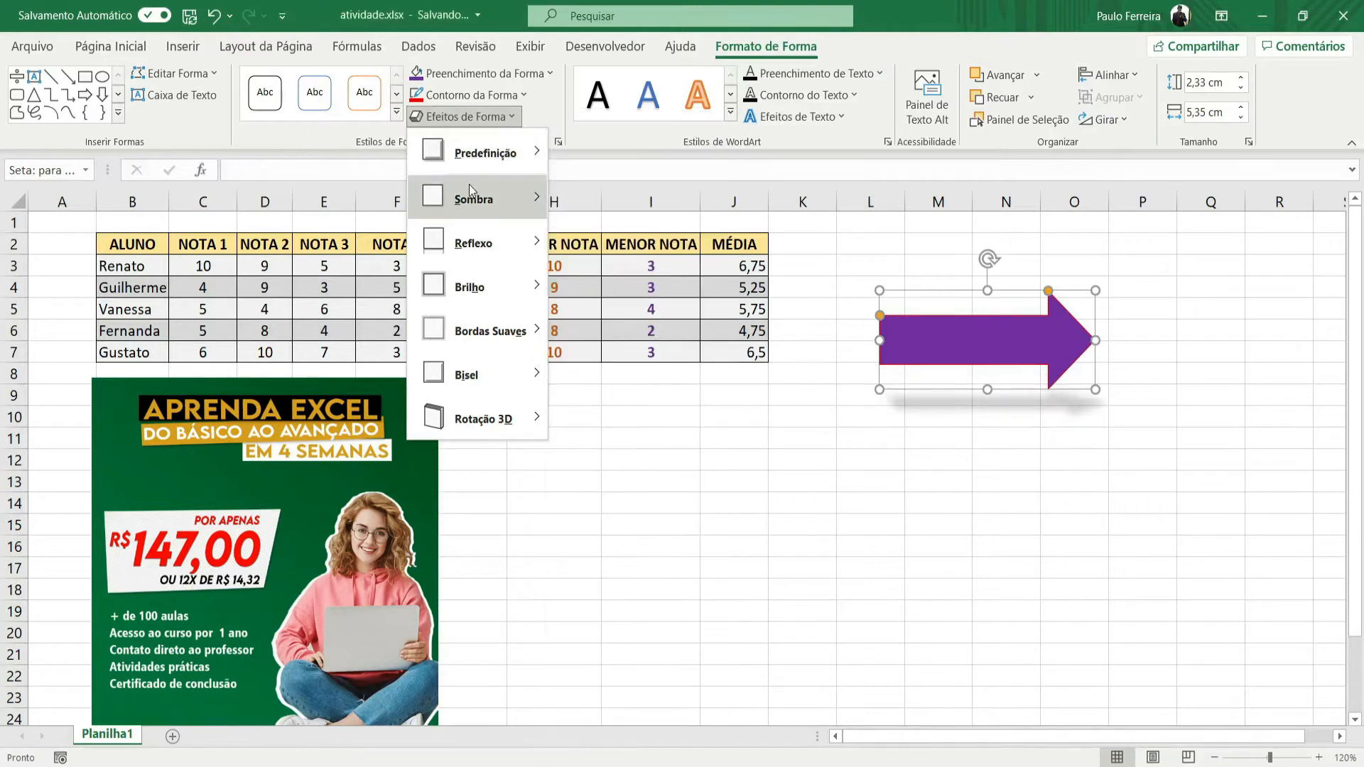
mouse_move(476, 243)
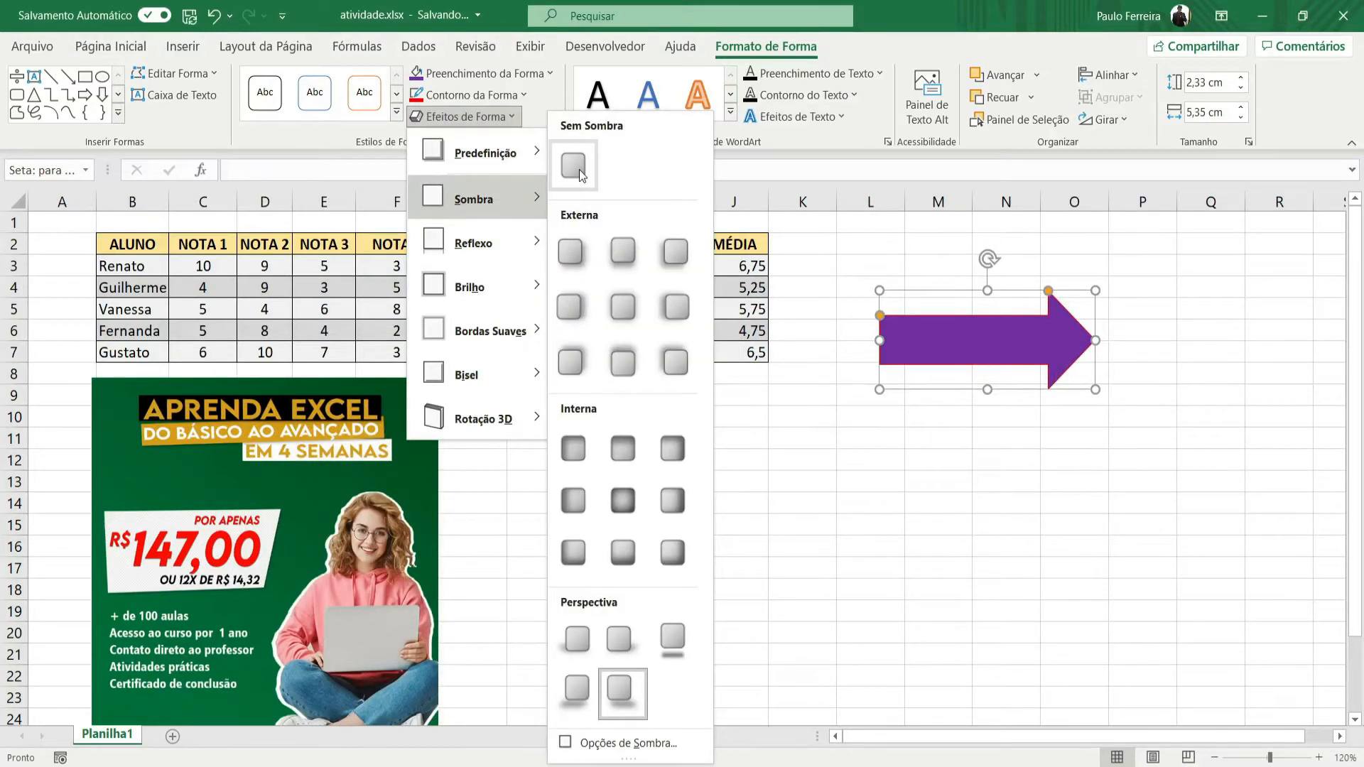
click(578, 169)
Step: Preview the reflection, glow, soft edges, bevel and 3-D rotation effects for the arrow
click(464, 116)
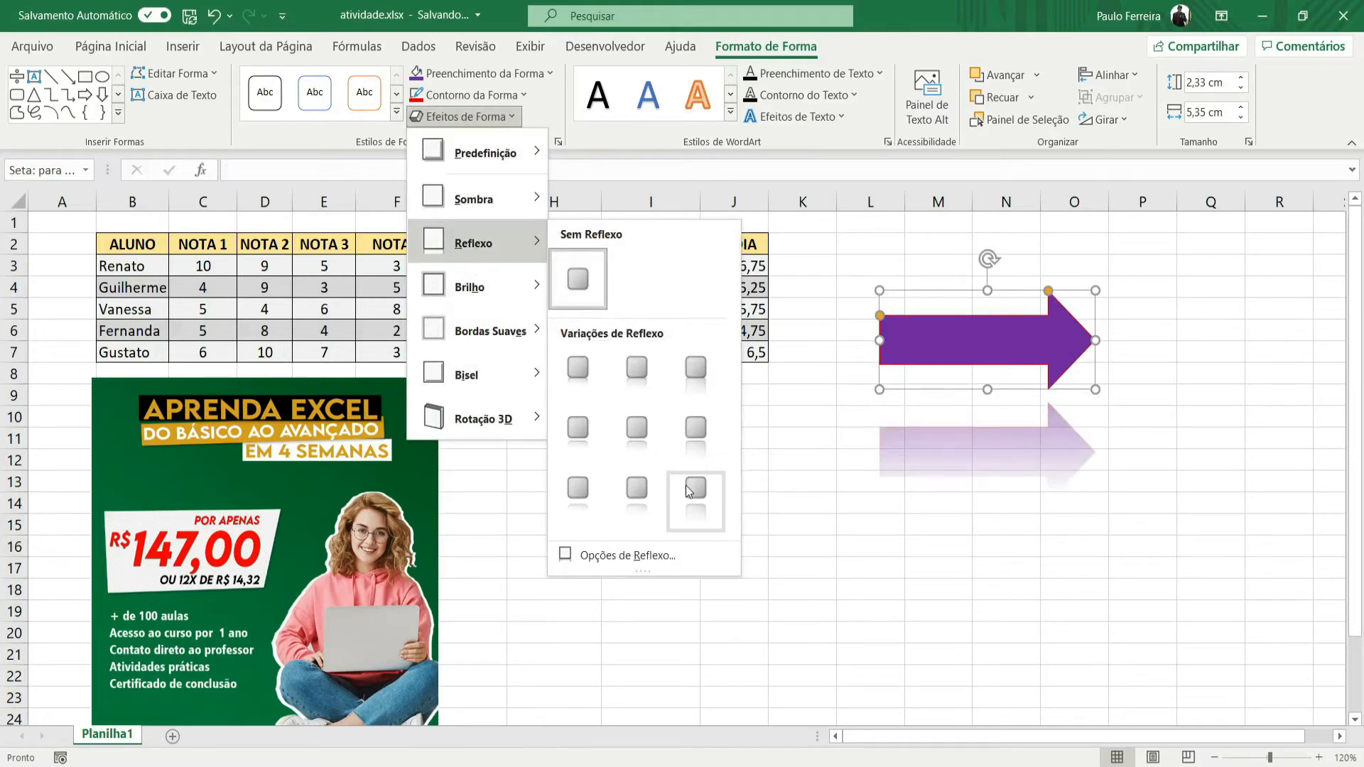
mouse_move(480, 283)
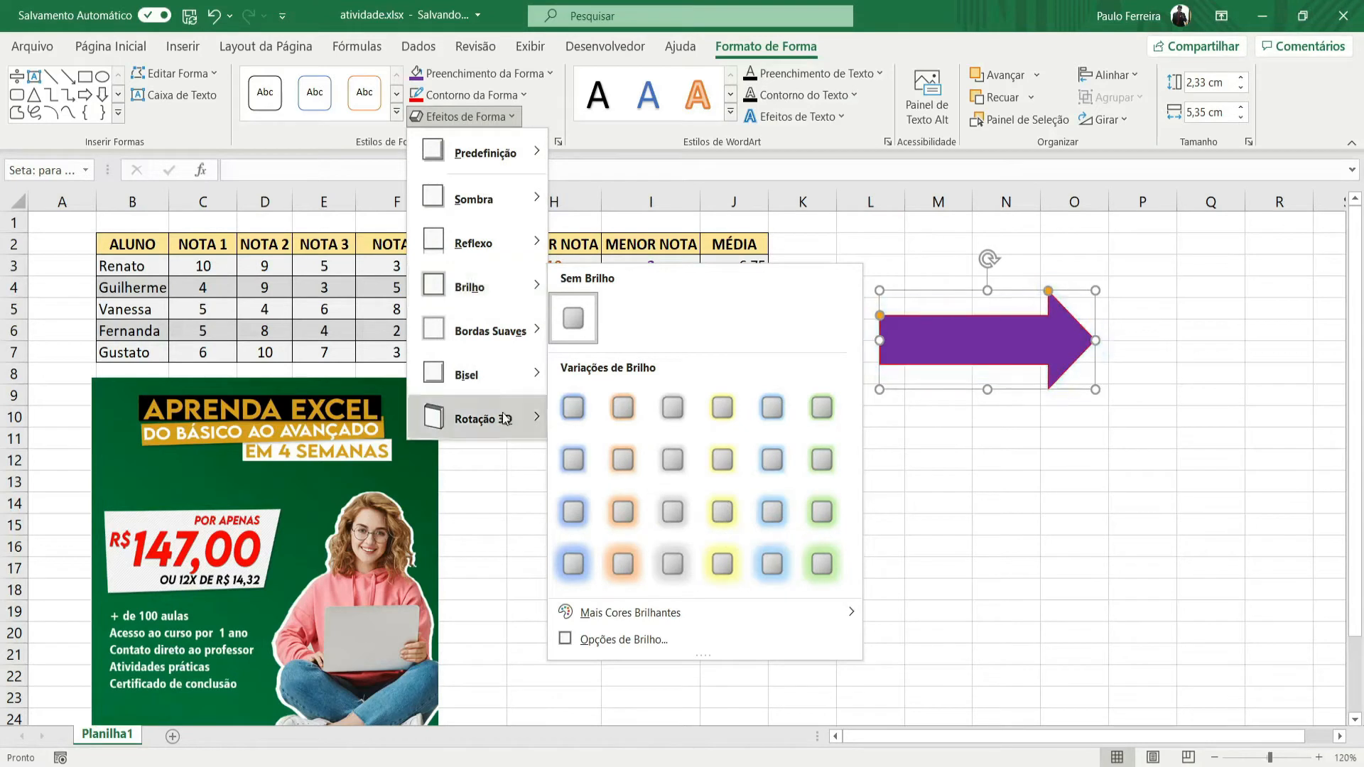
mouse_move(469, 344)
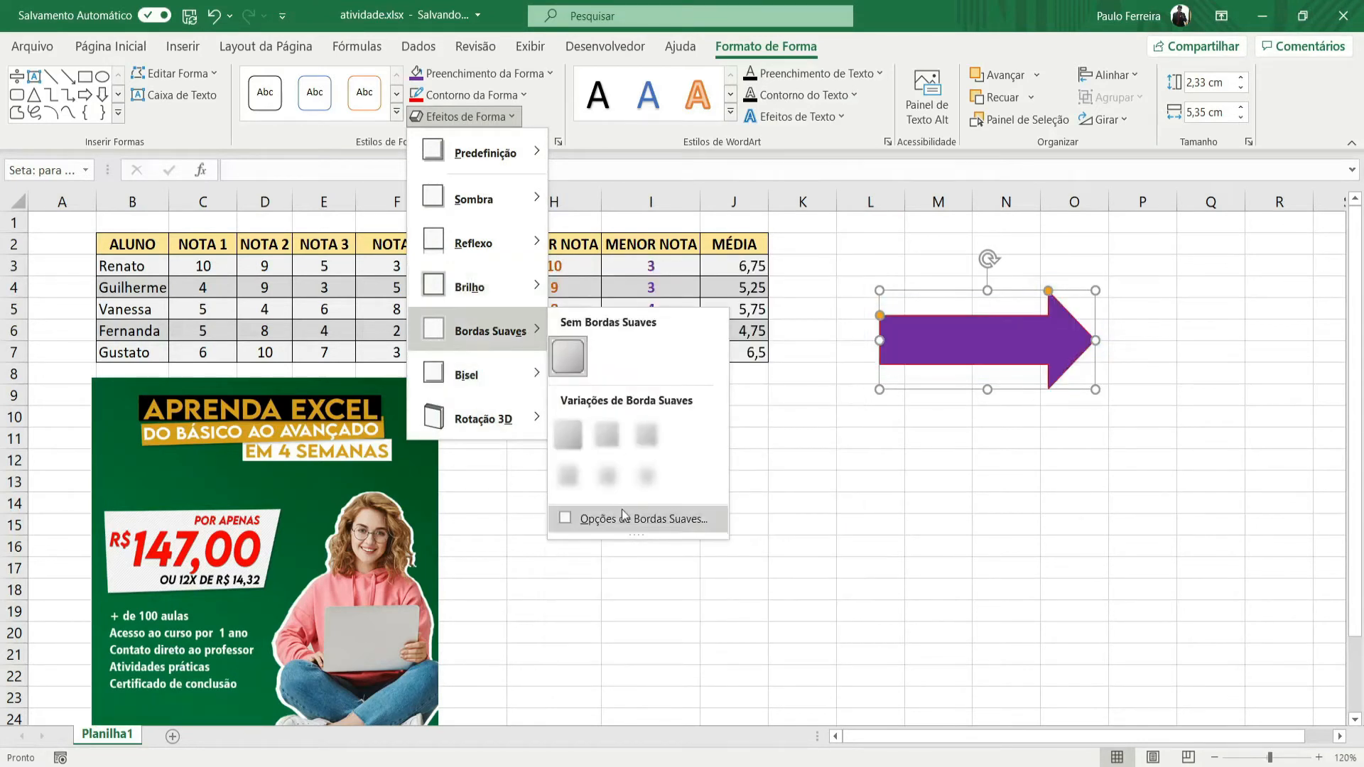
mouse_move(504, 373)
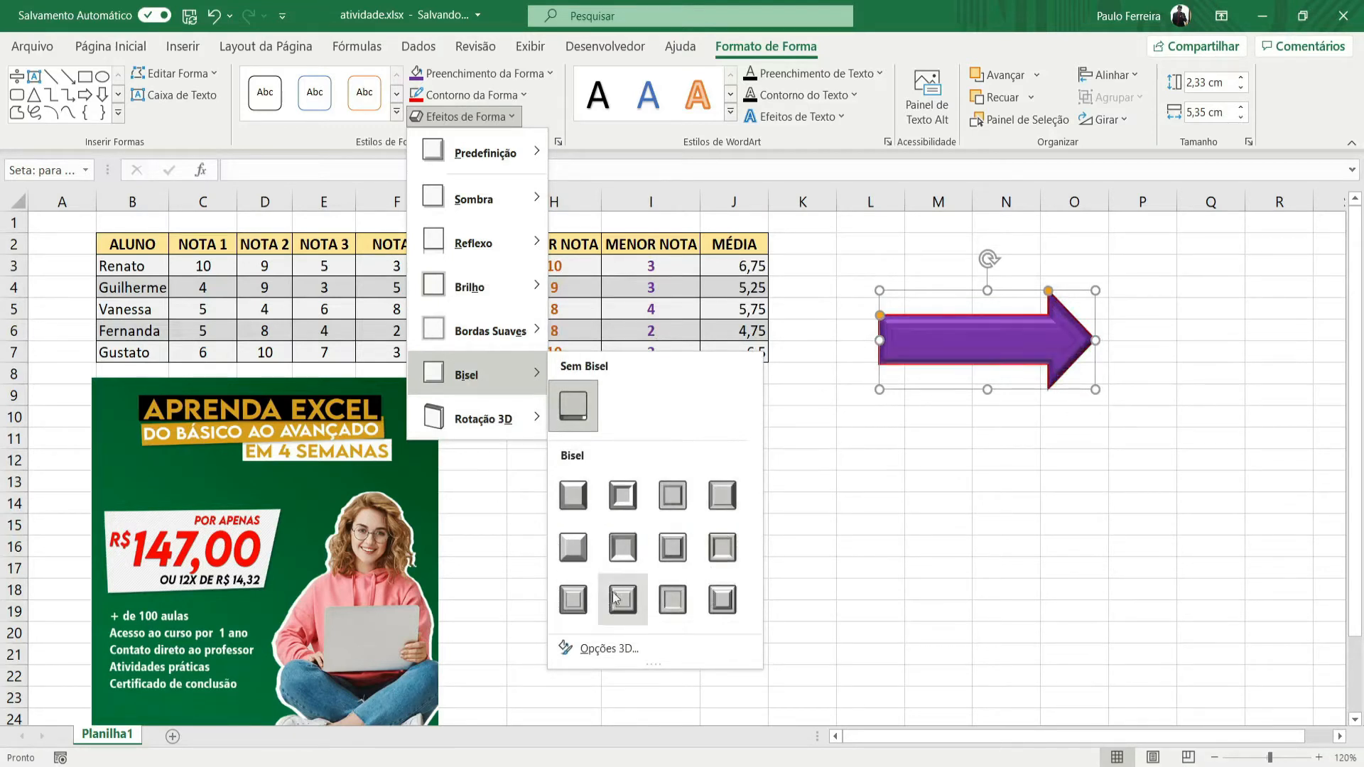
mouse_move(479, 422)
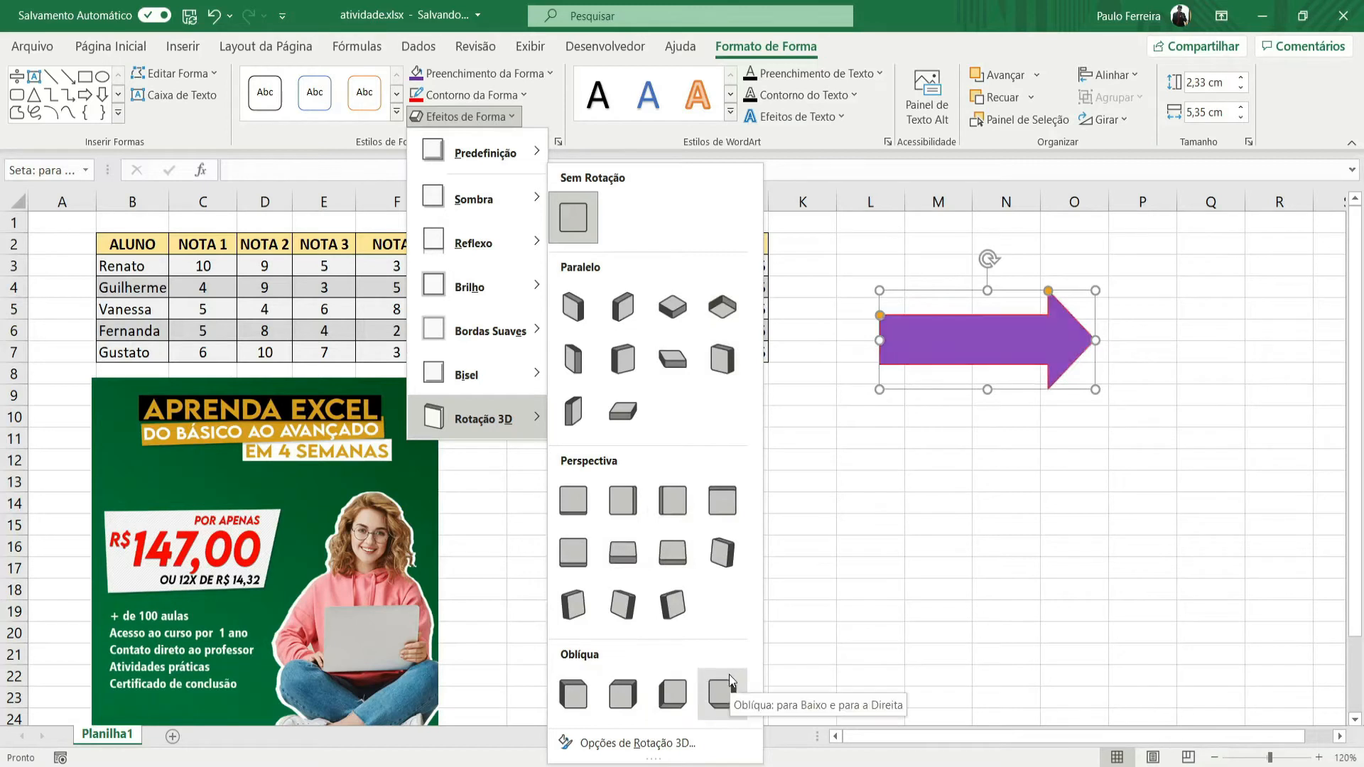
click(888, 509)
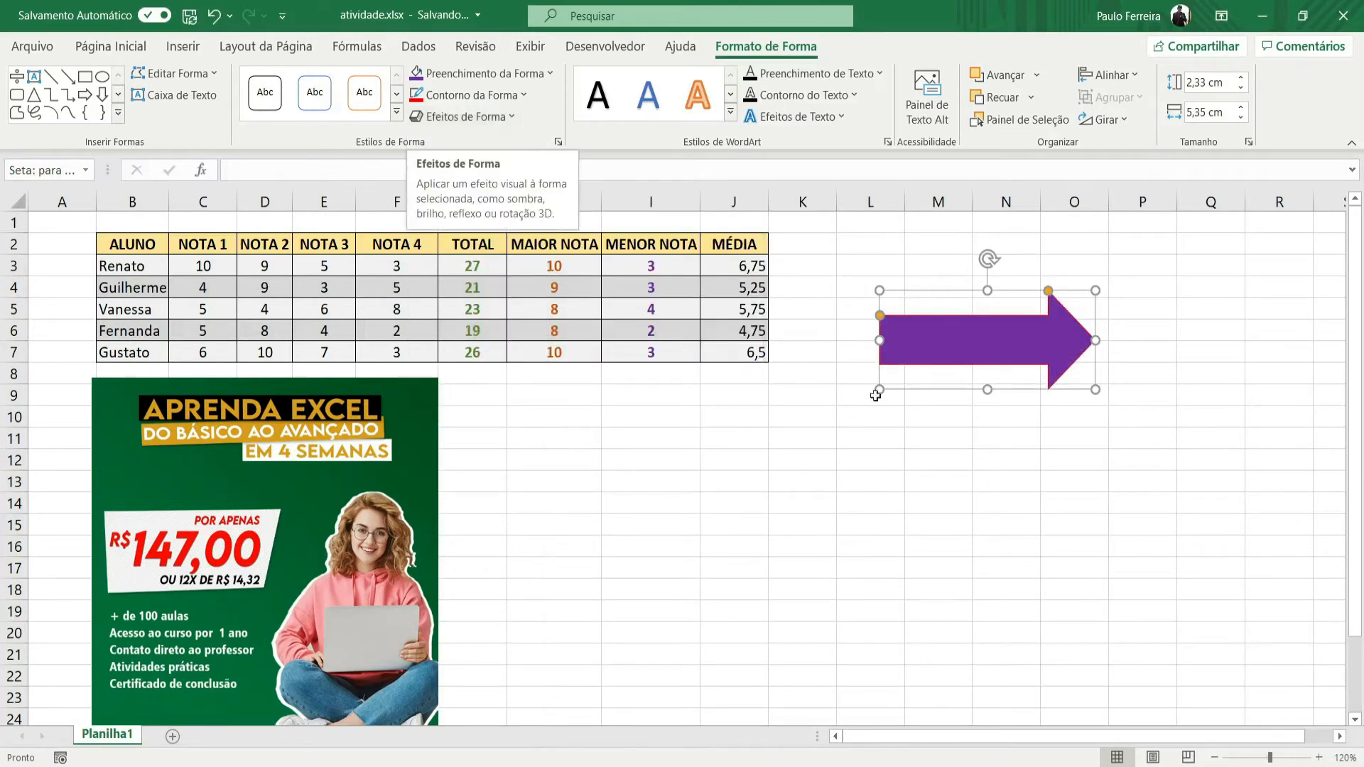
Step: Move the arrow back below the grades table beside the picture and add the text "EXEMPLO DE FORMA" inside it
drag(938, 346, 584, 505)
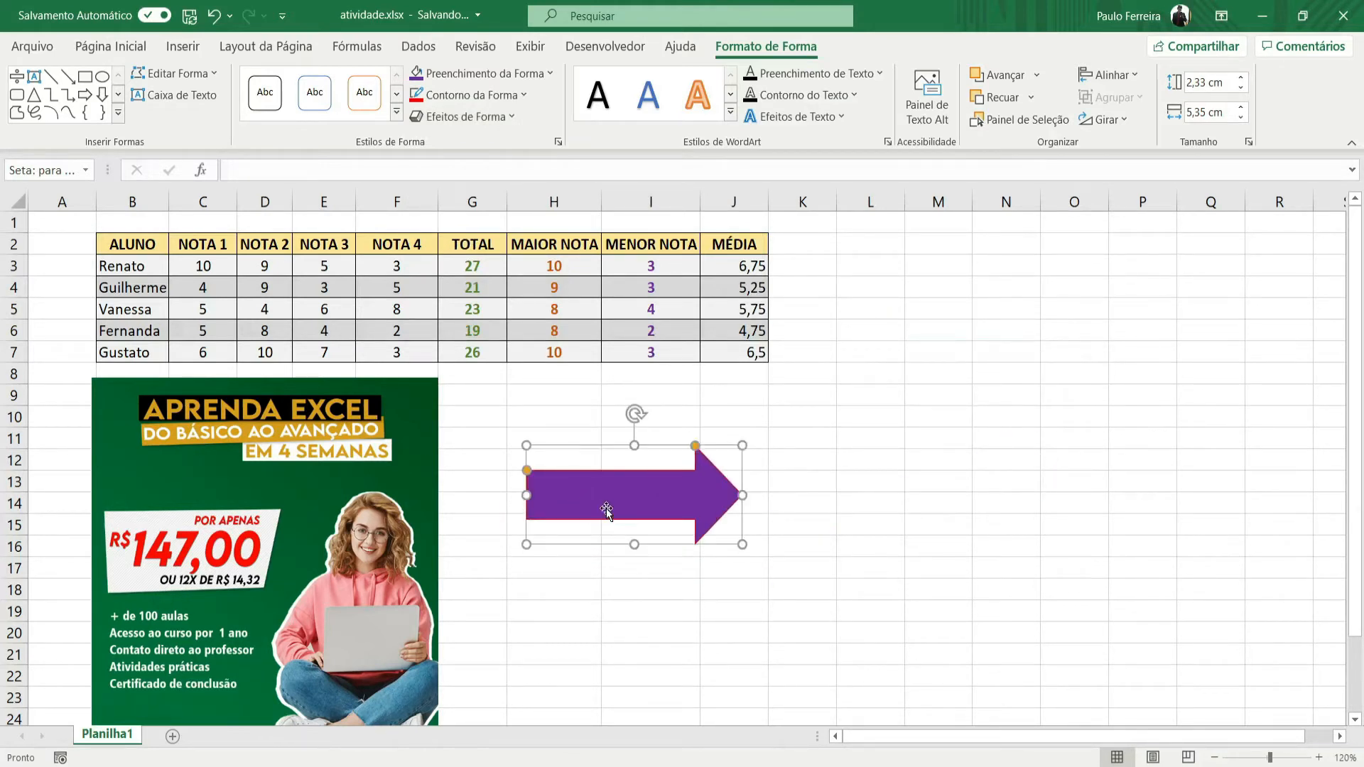
drag(607, 508, 669, 479)
right_click(681, 472)
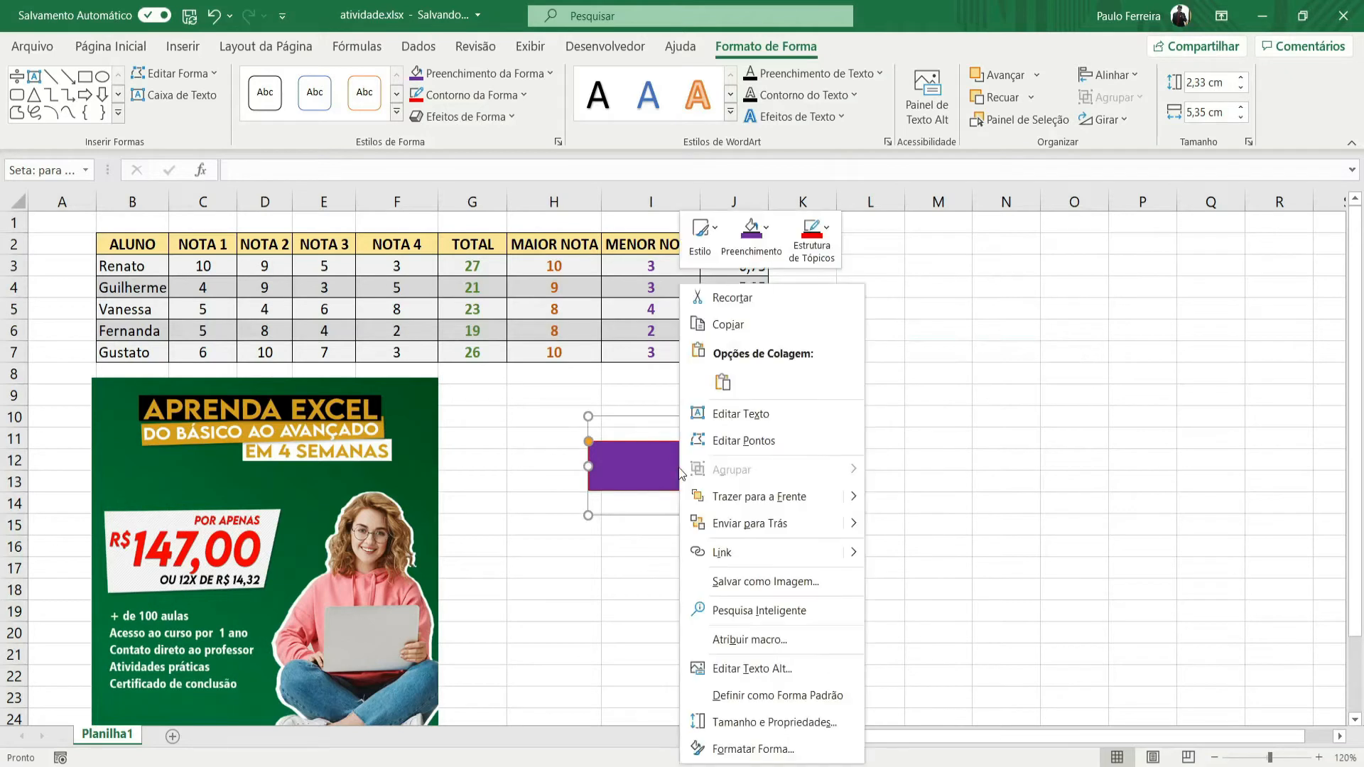
click(622, 459)
right_click(631, 463)
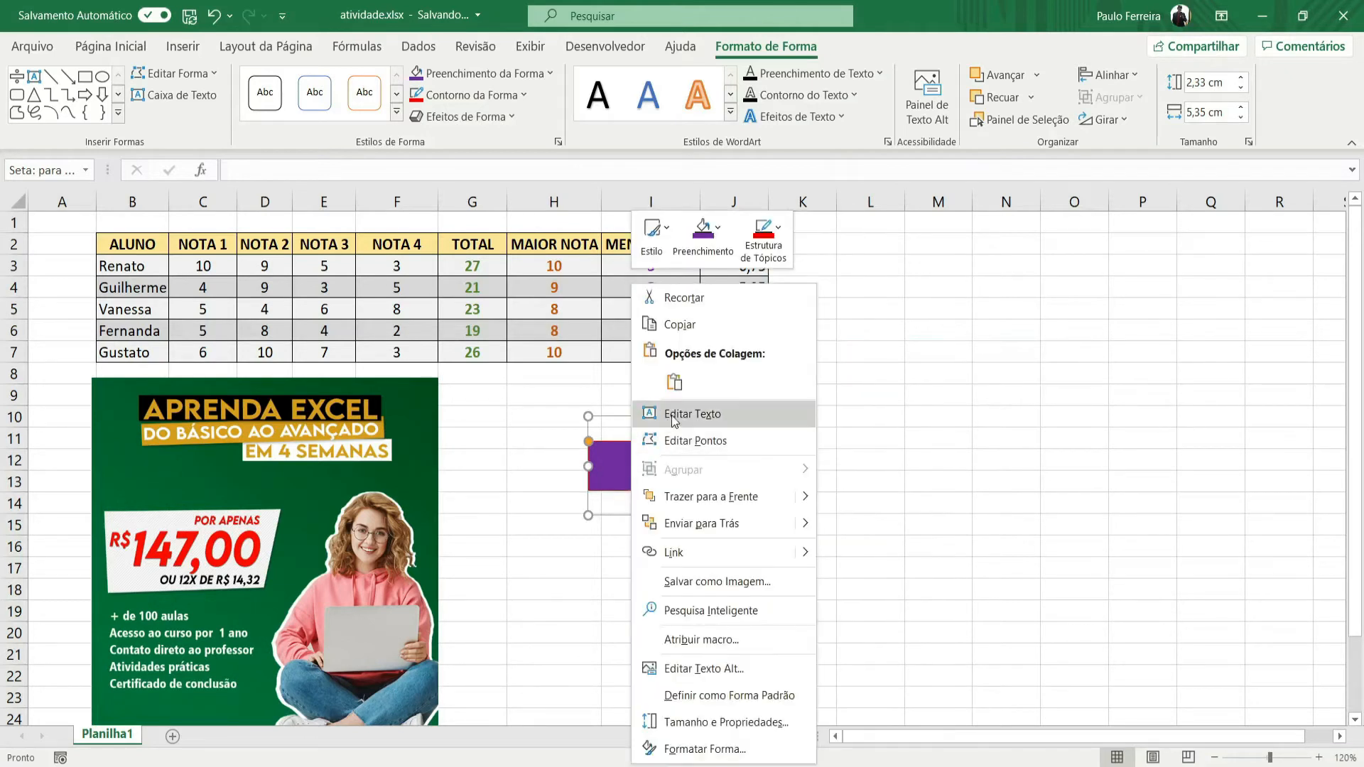
click(706, 415)
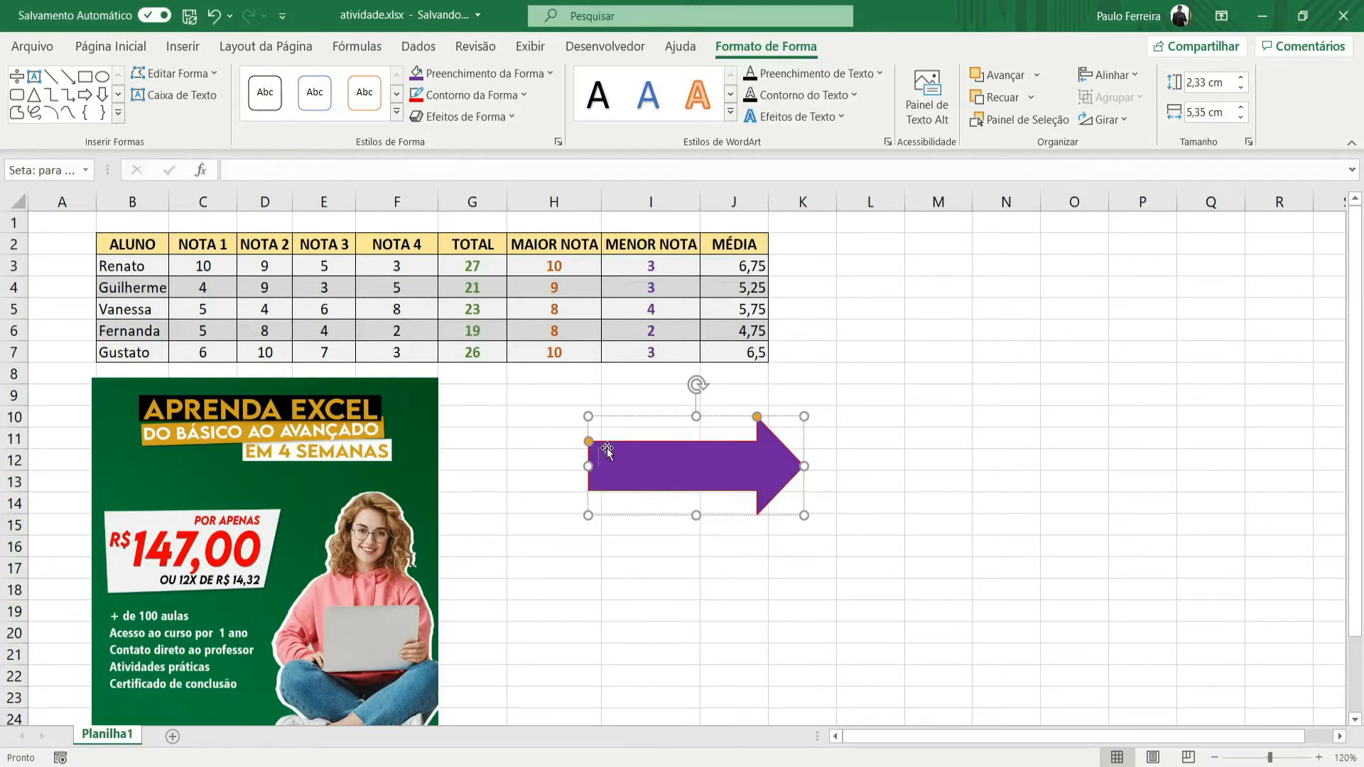
text(EXEMPLO DE FORMA)
click(924, 331)
Step: Apply the orange WordArt style to the arrow's text and move the arrow beside the grades table, over columns N to Q
click(817, 469)
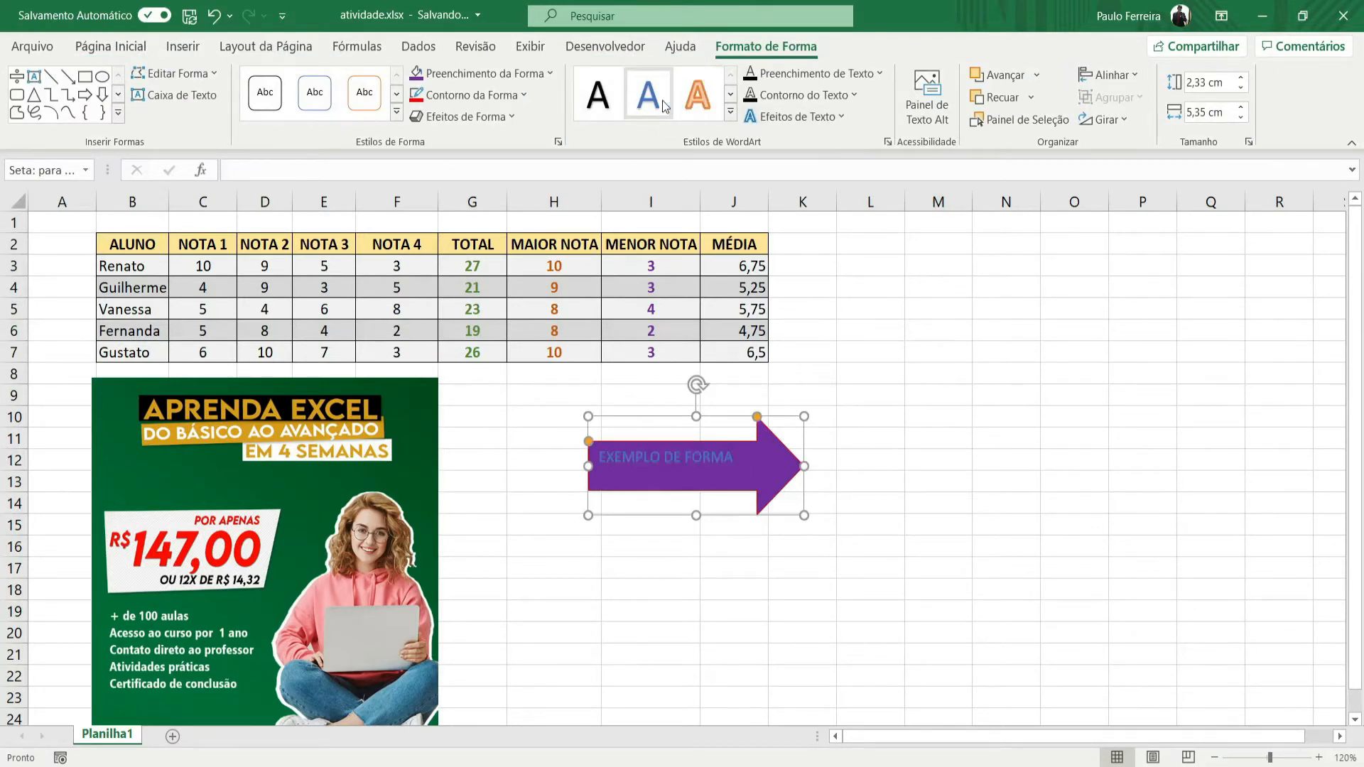
click(698, 95)
drag(811, 419, 1229, 245)
click(731, 112)
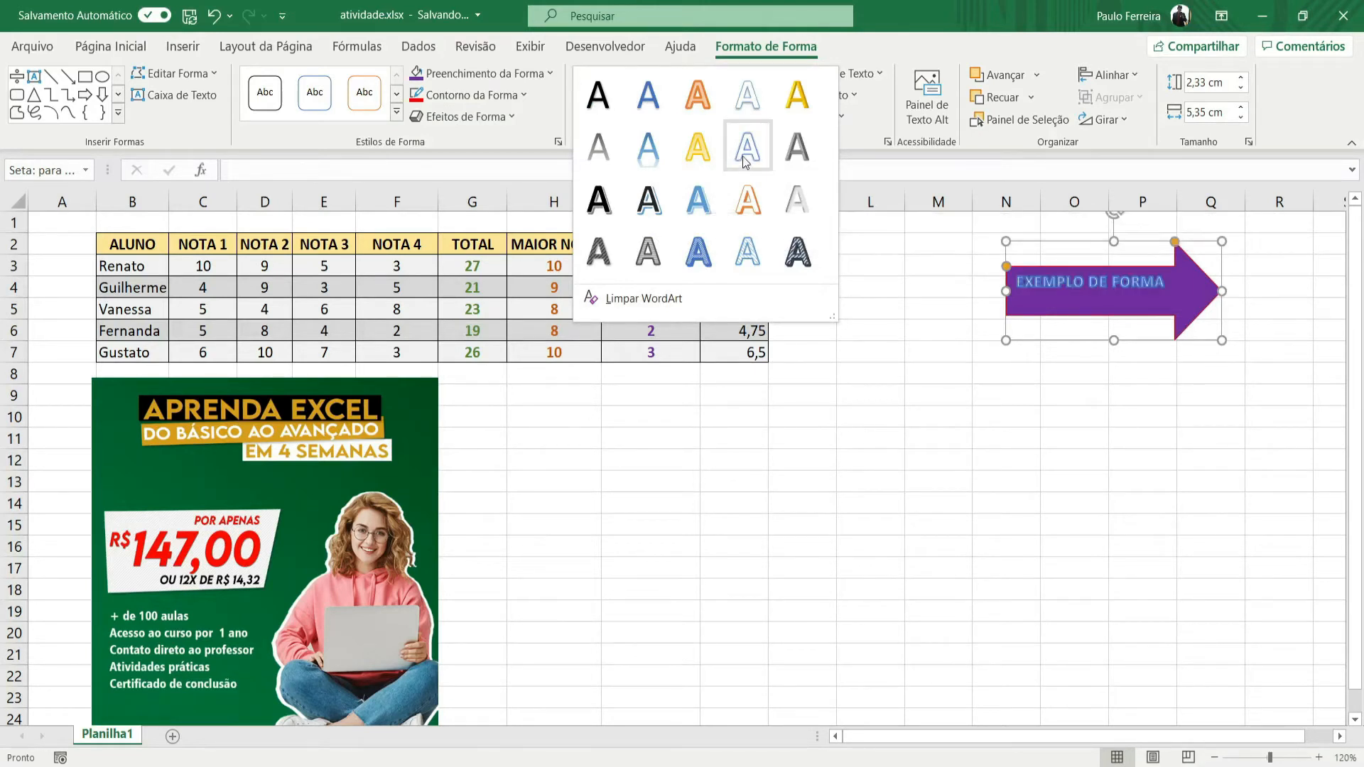
click(871, 128)
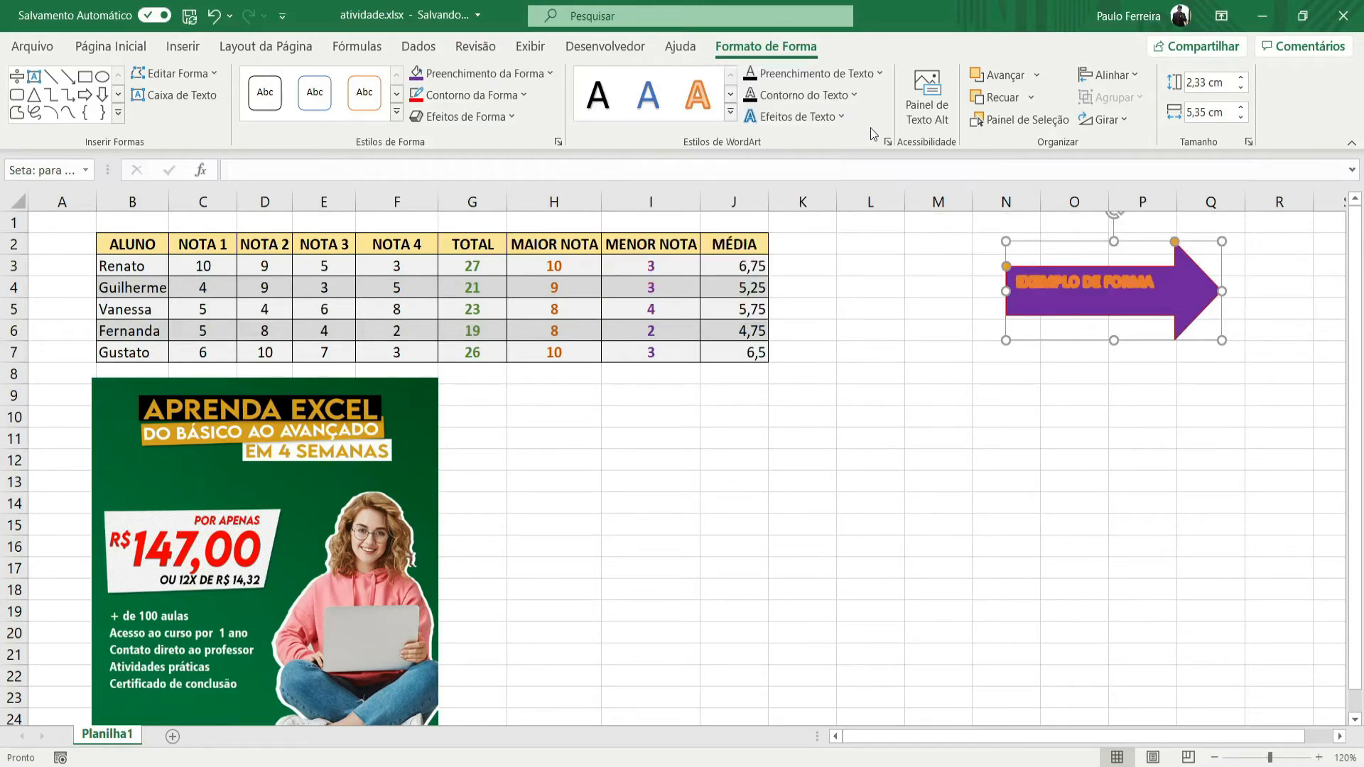
Step: Set the arrow's text fill to white and remove the text outline
click(872, 75)
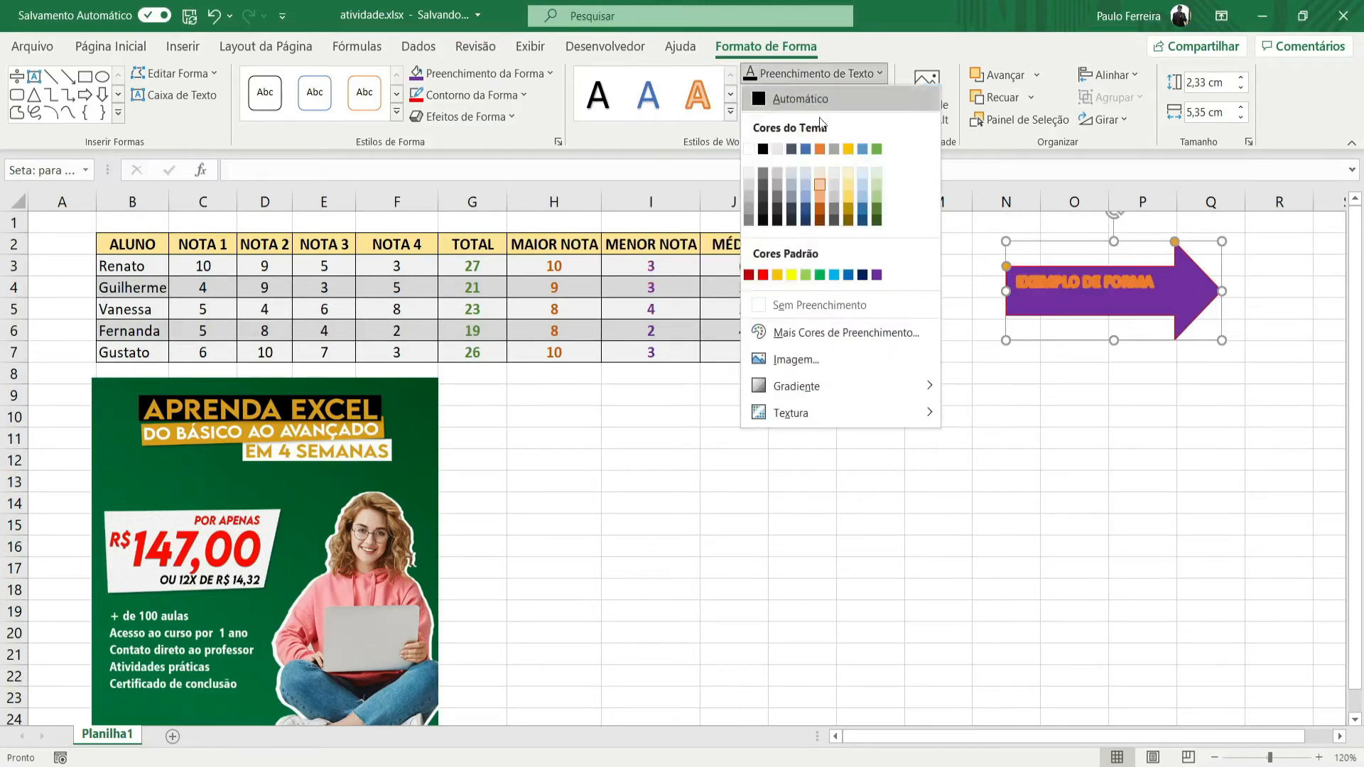
click(750, 151)
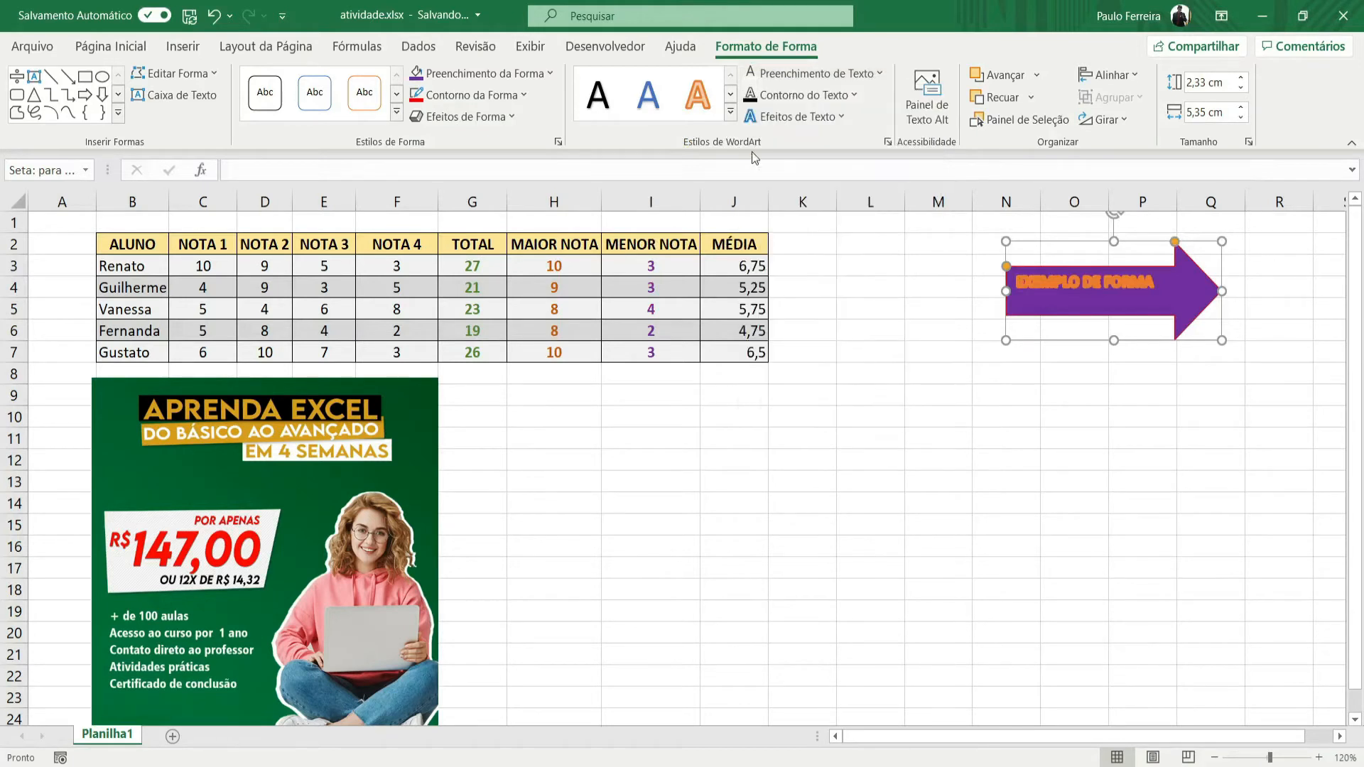
click(857, 97)
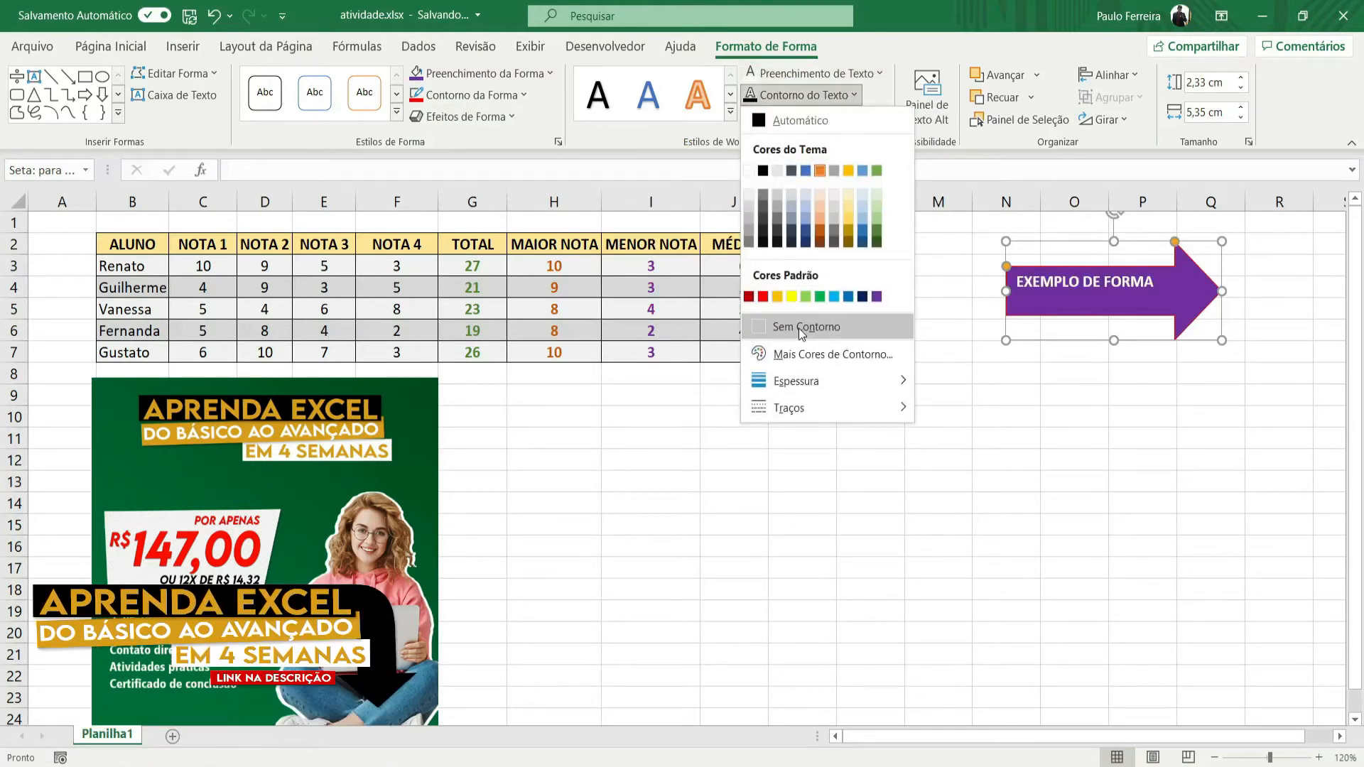
click(799, 328)
Step: Look through the text effects available for the arrow's text, including the reflection variations
click(825, 117)
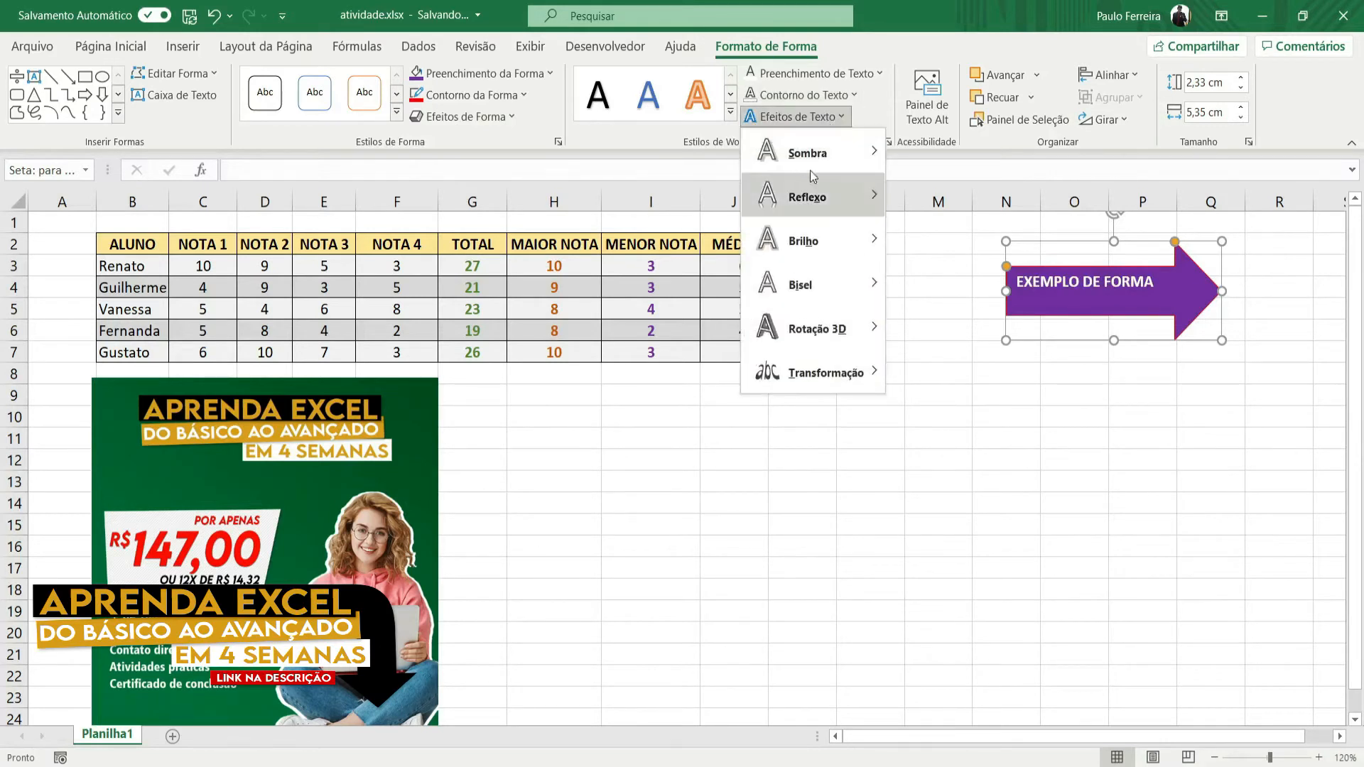
mouse_move(817, 208)
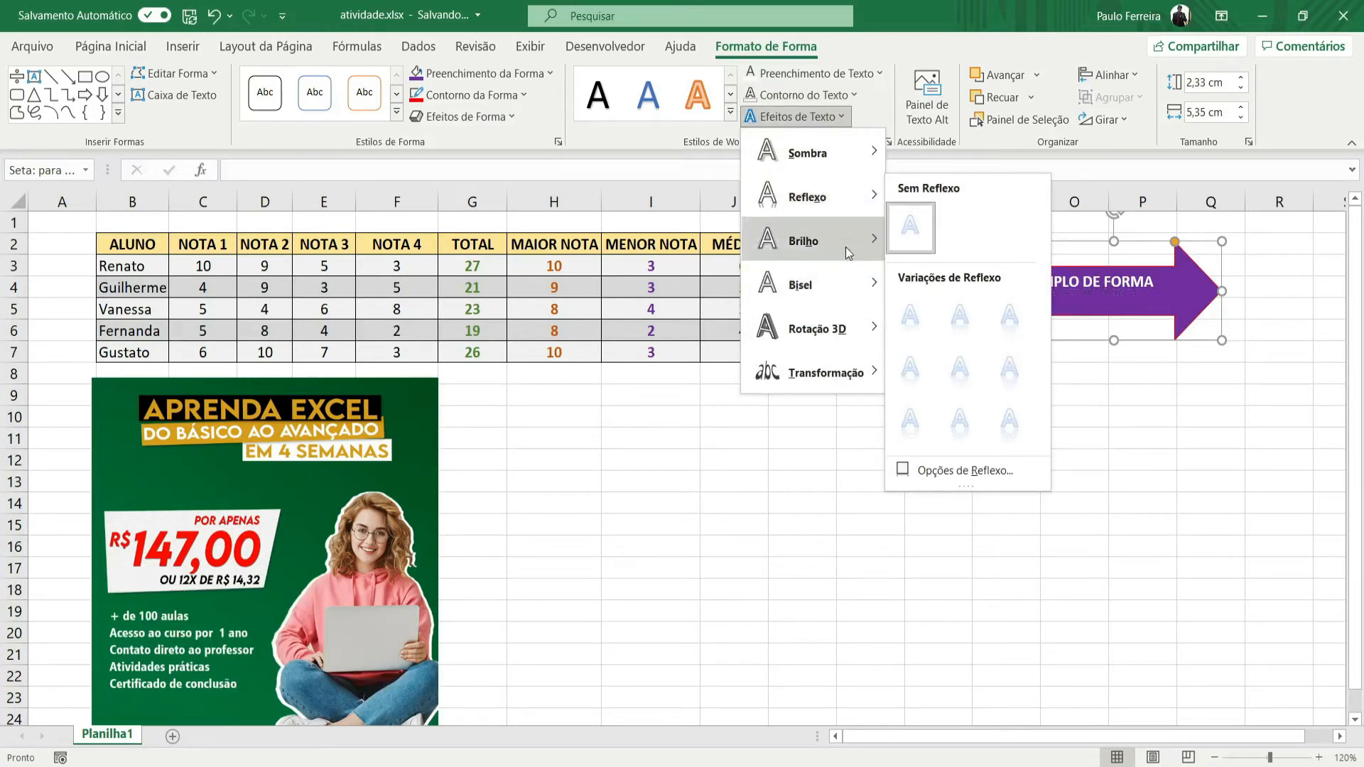
click(566, 473)
Step: Move the arrow back beside the picture below the table and center its text vertically and horizontally
drag(1136, 310, 650, 498)
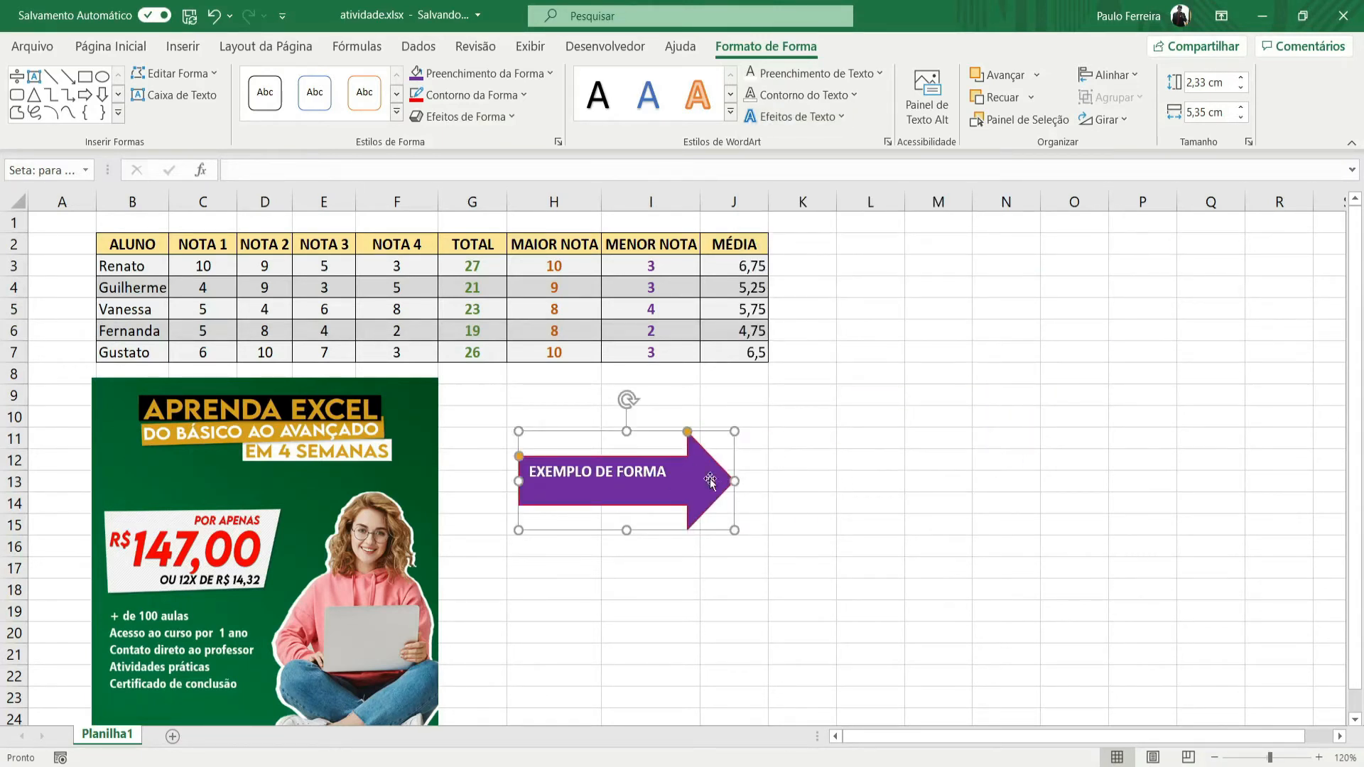
click(126, 49)
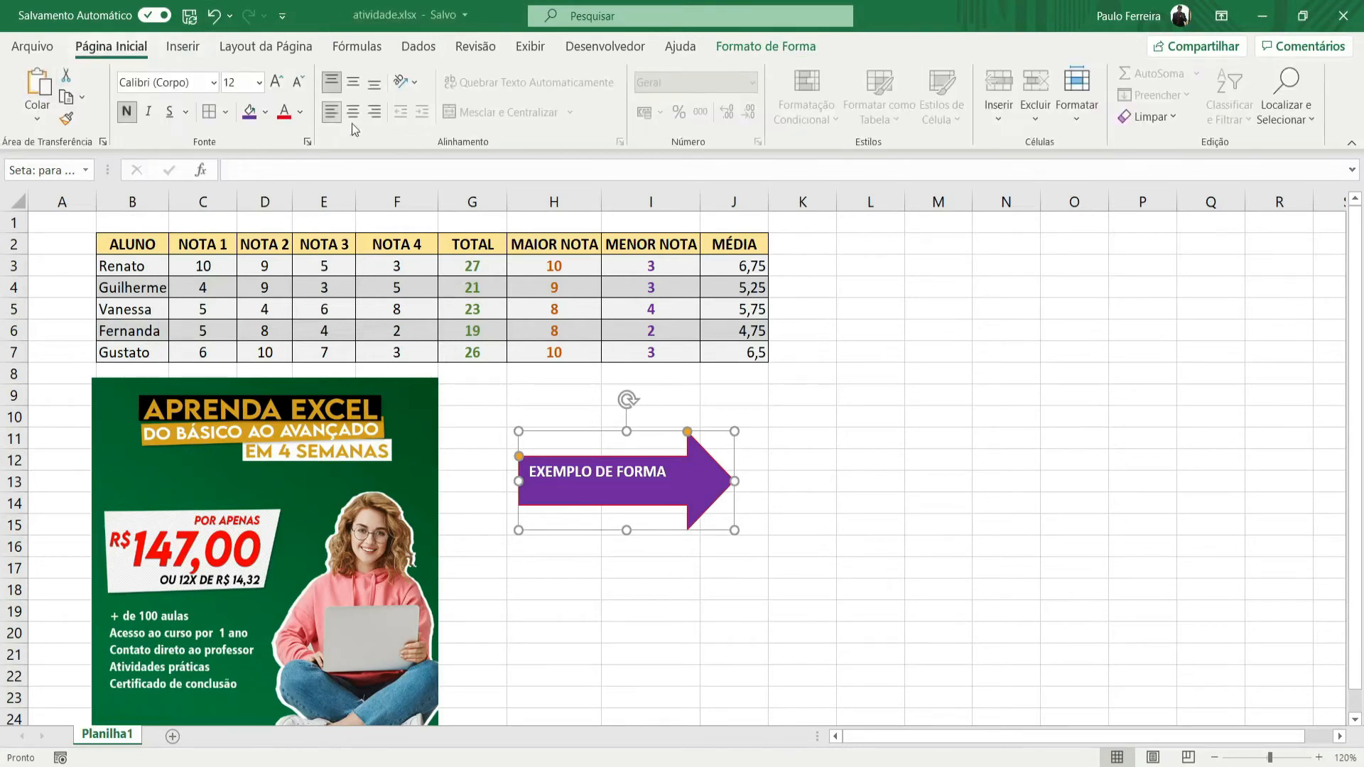
click(358, 84)
click(353, 112)
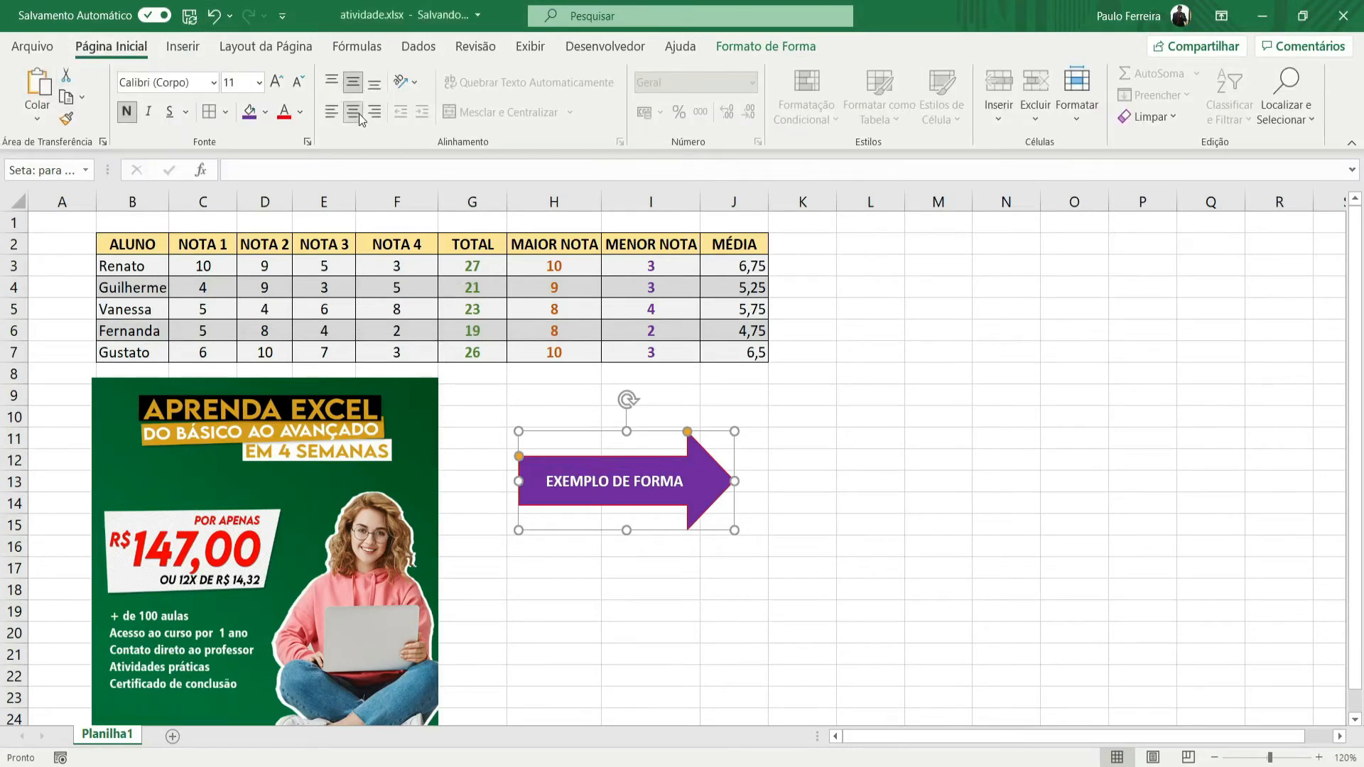
click(376, 112)
click(330, 114)
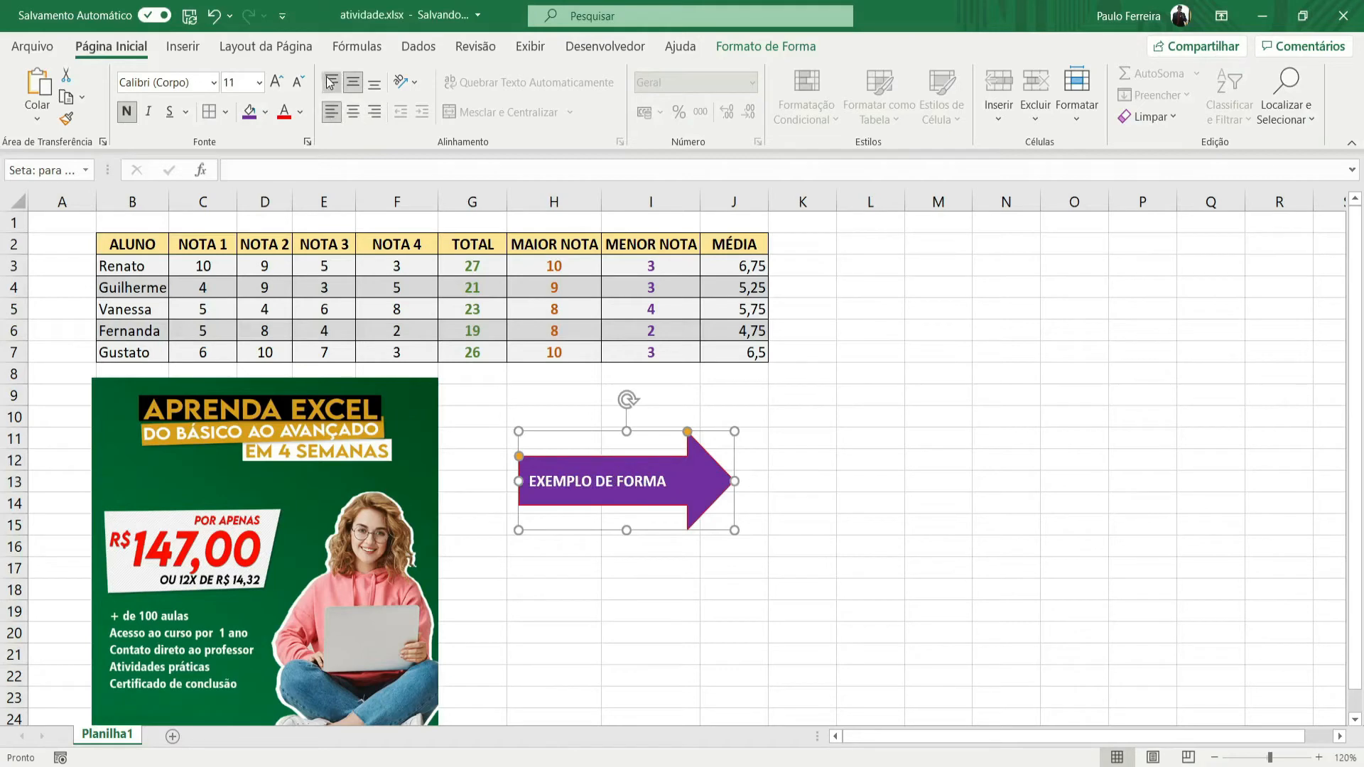
click(353, 113)
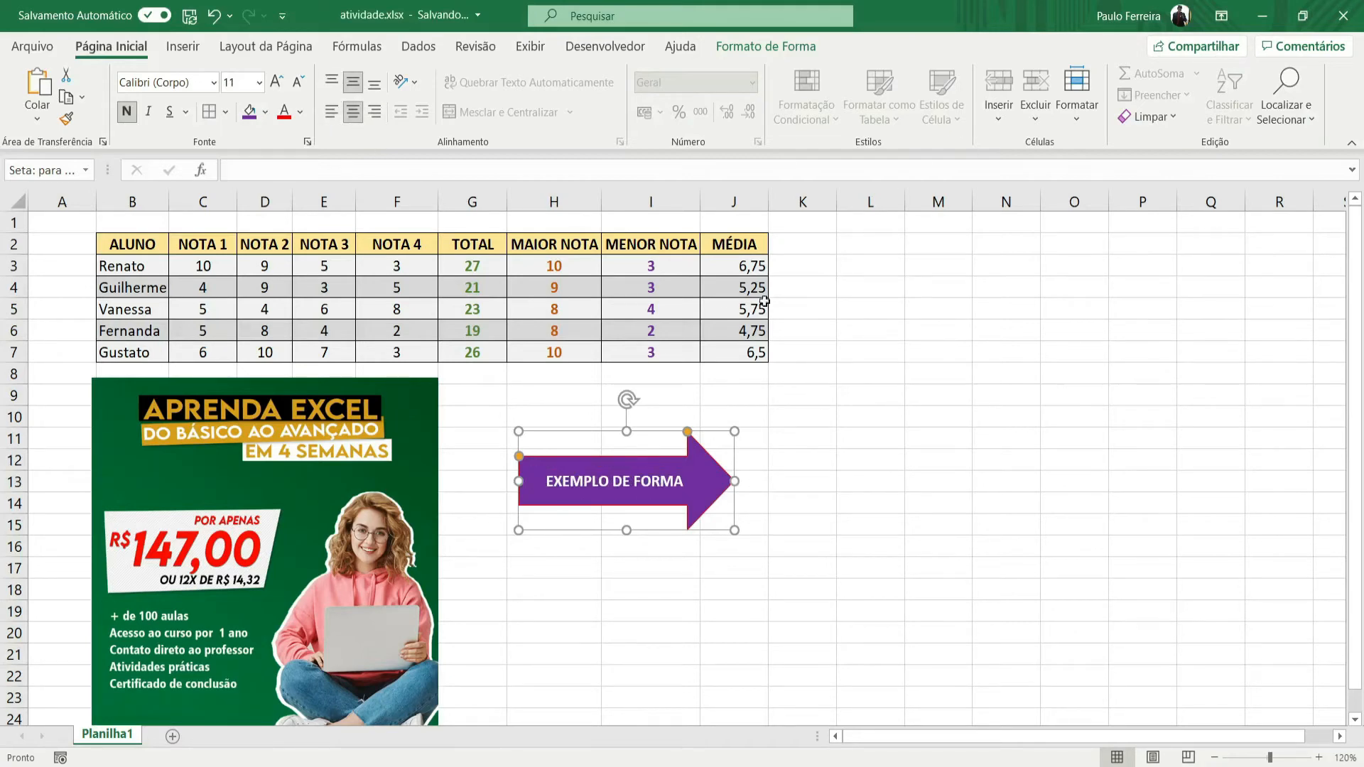
Step: Move the arrow slightly up and toward column K, and resize it to about 1.96 cm high by 5.86 cm wide
click(766, 46)
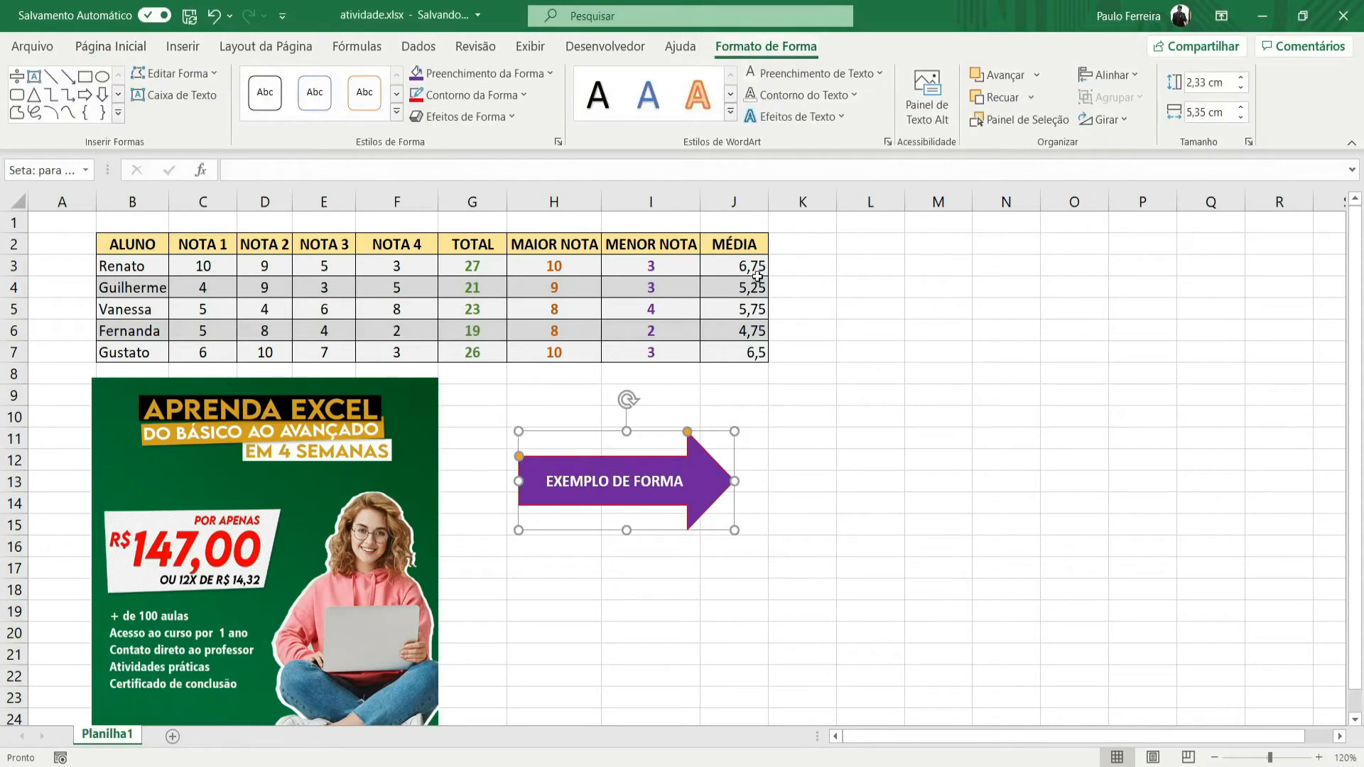
drag(655, 503, 694, 486)
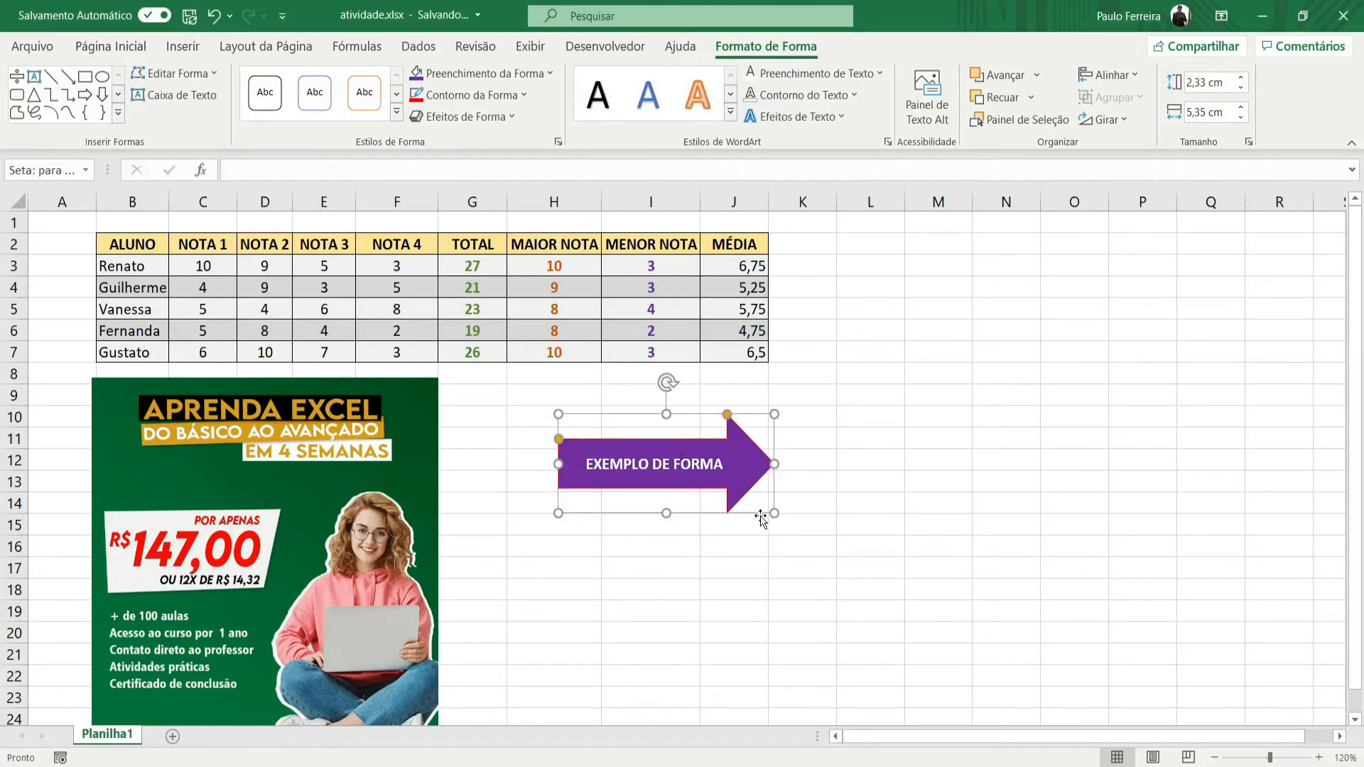
mouse_move(774, 513)
mouse_down()
mouse_move(923, 615)
mouse_move(796, 497)
mouse_up()
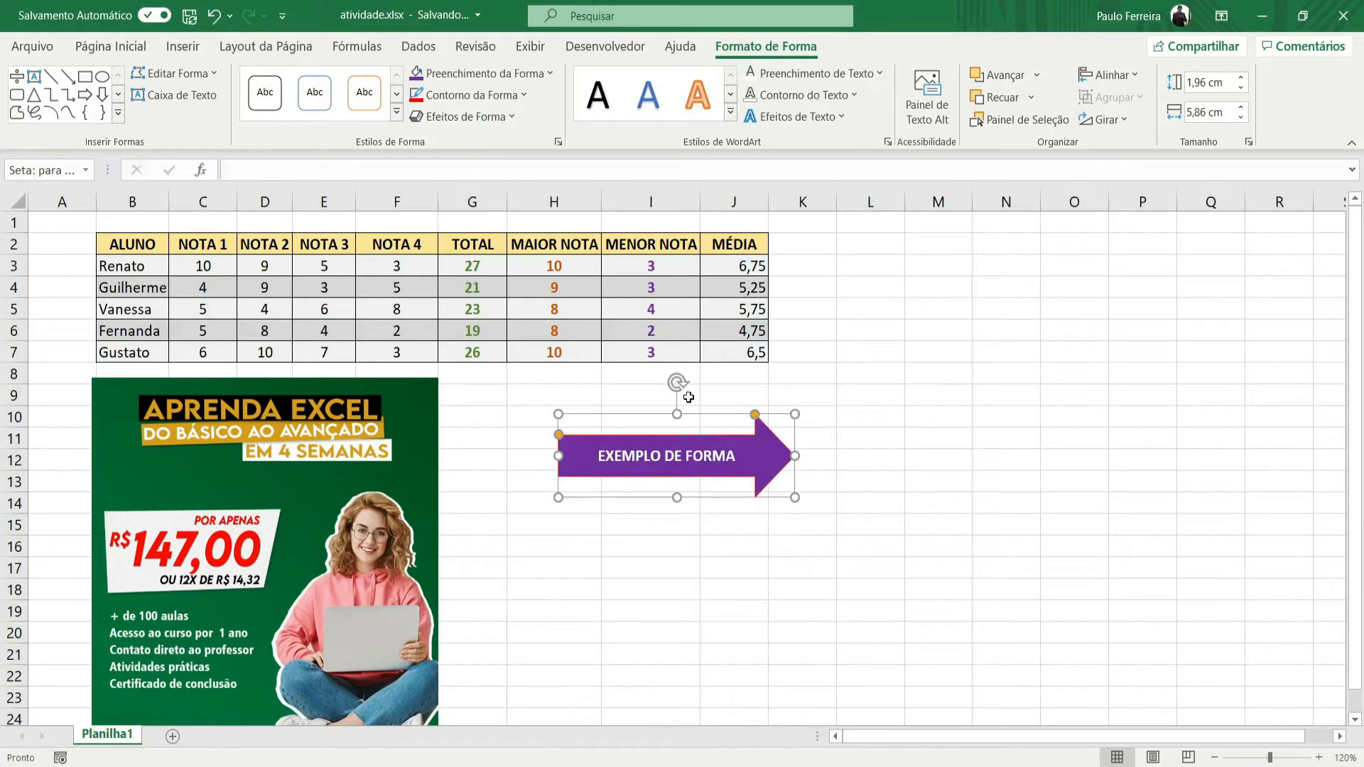
mouse_move(677, 383)
mouse_down()
mouse_move(819, 423)
mouse_move(649, 406)
mouse_move(691, 392)
mouse_move(725, 402)
mouse_move(655, 399)
mouse_move(682, 393)
mouse_up()
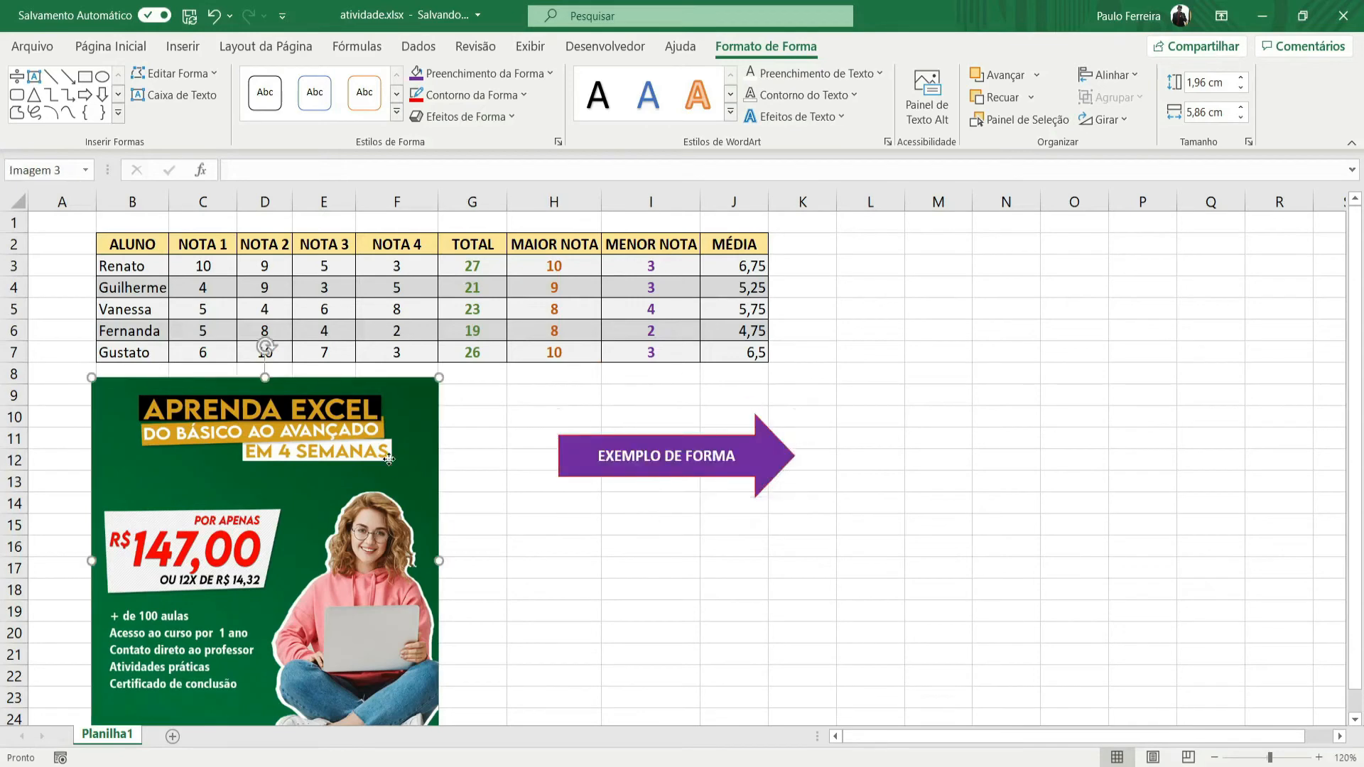
Step: Rotate the picture slightly counterclockwise and undo the rotation
click(389, 459)
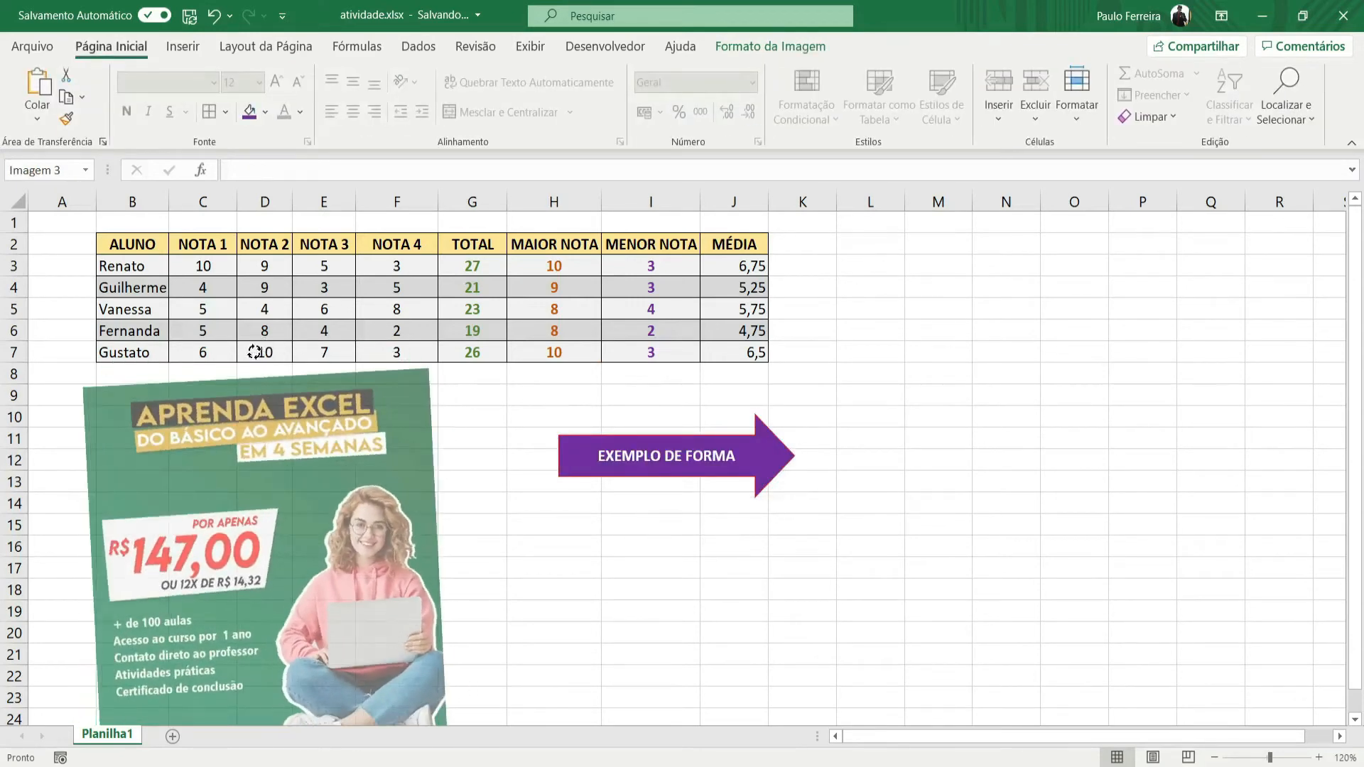
drag(255, 353, 253, 352)
click(215, 15)
Step: Rotate the arrow slightly counterclockwise so it points upward, and move it beside the grades table over columns K to N
click(704, 469)
drag(677, 385, 662, 393)
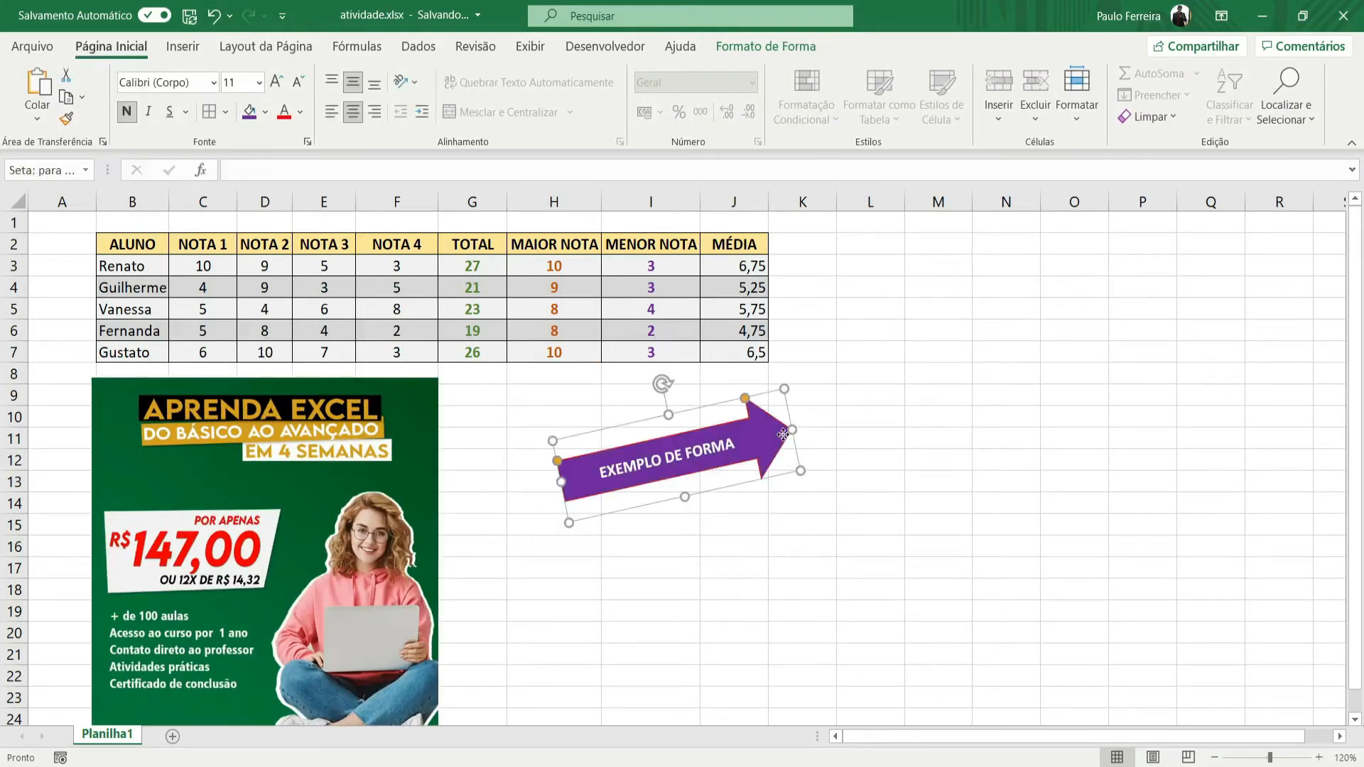
drag(785, 411, 1052, 268)
click(1001, 455)
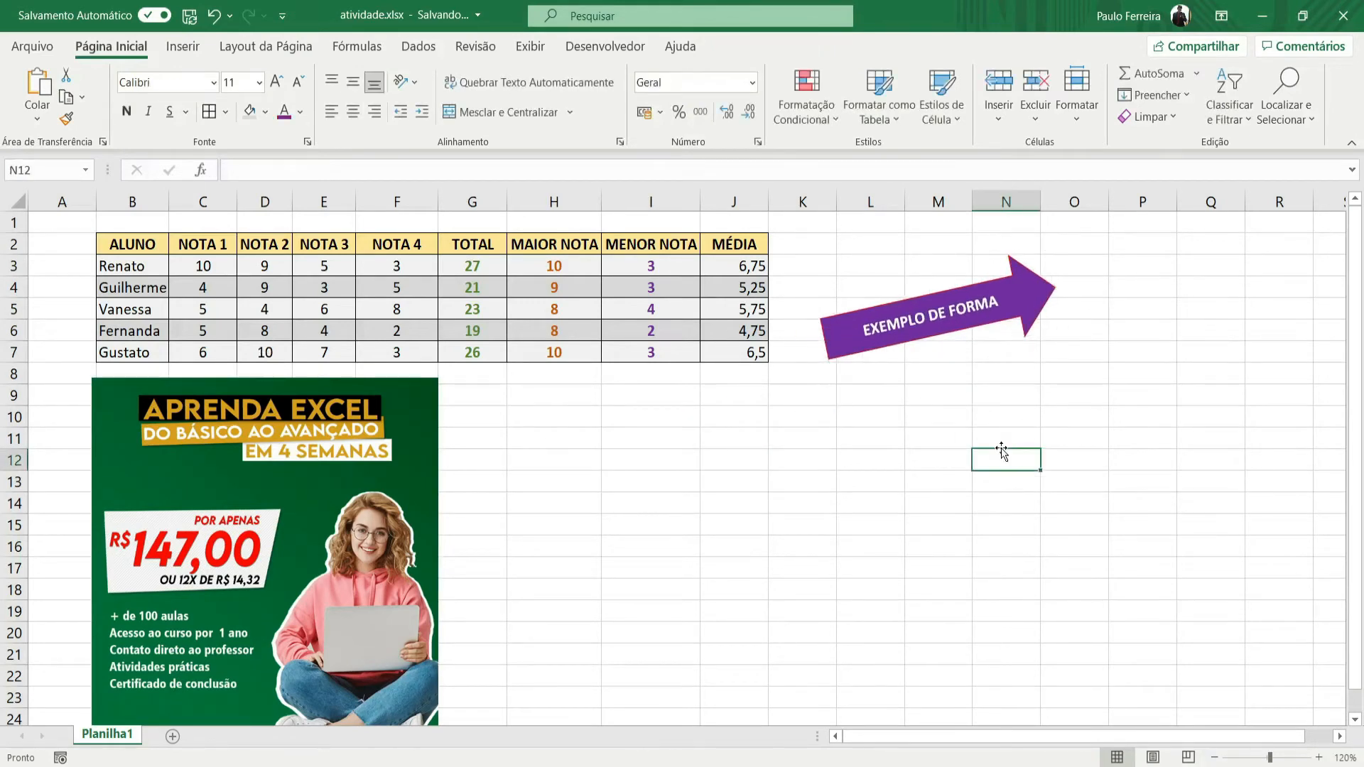
Step: Browse the icon library, search it for DINHEIRO, and insert the solid black cash register icon
click(182, 46)
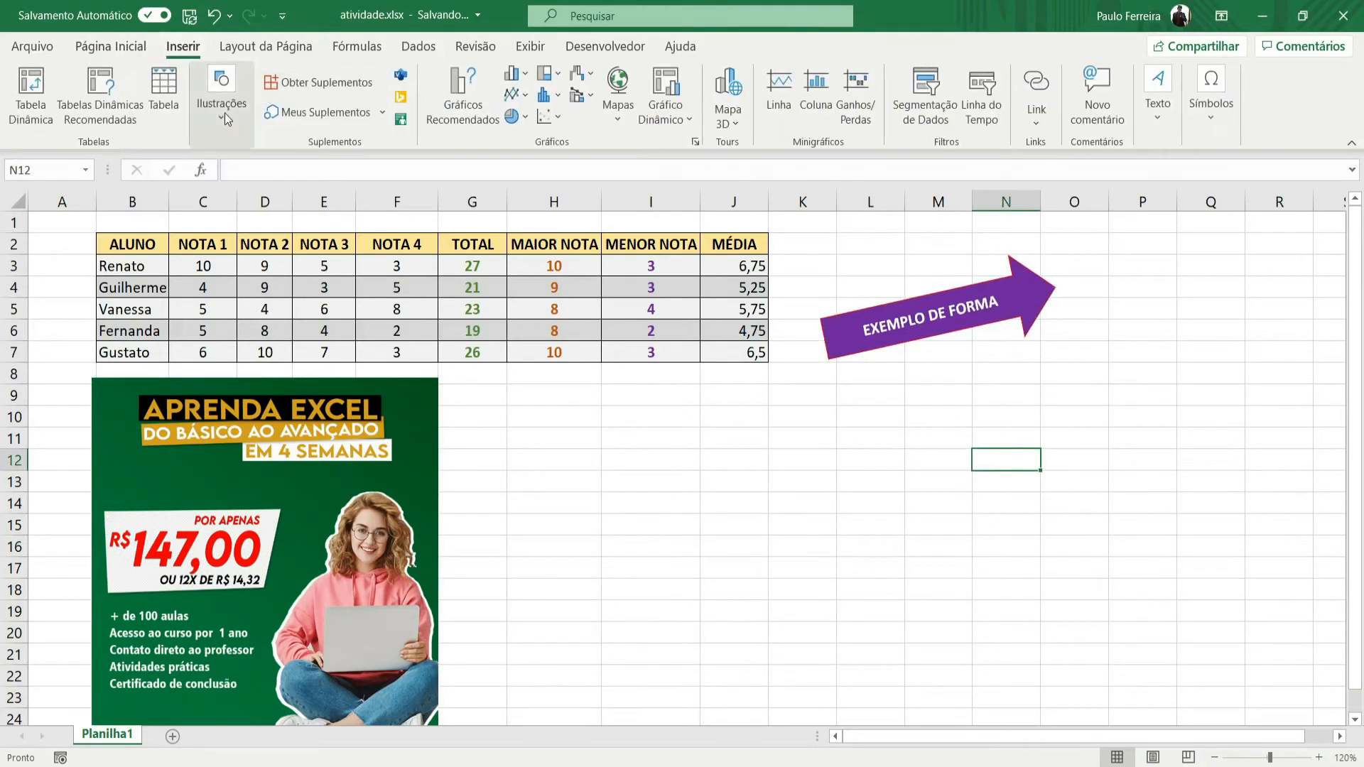
click(224, 112)
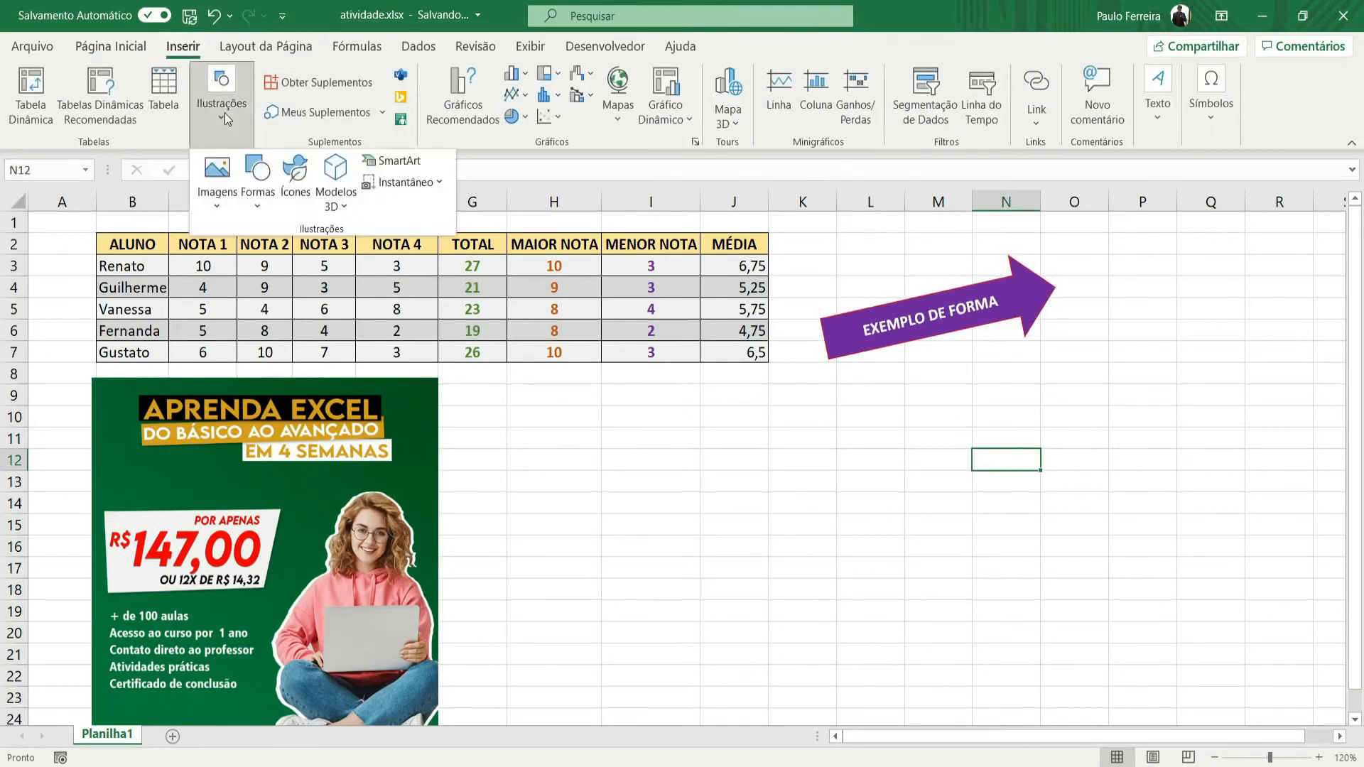
click(295, 189)
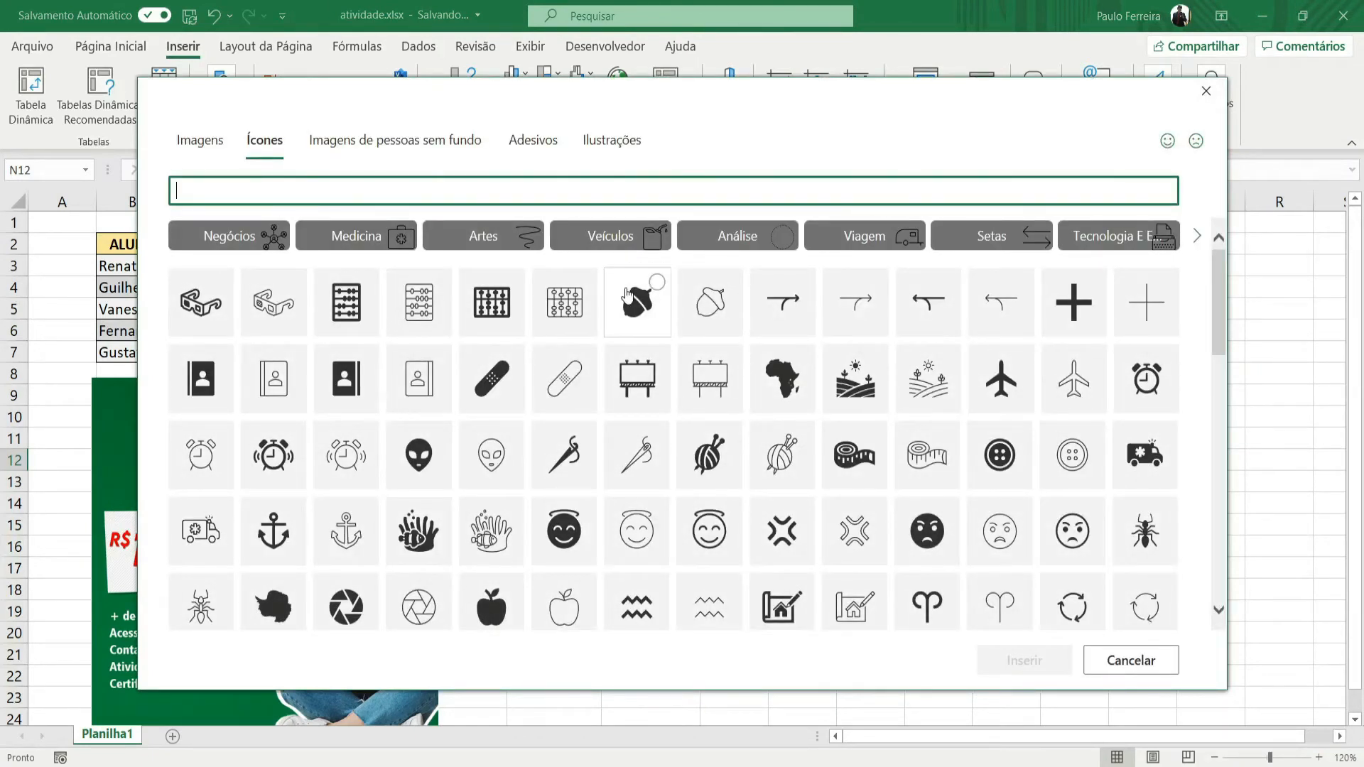
scroll(626, 295, down, 8)
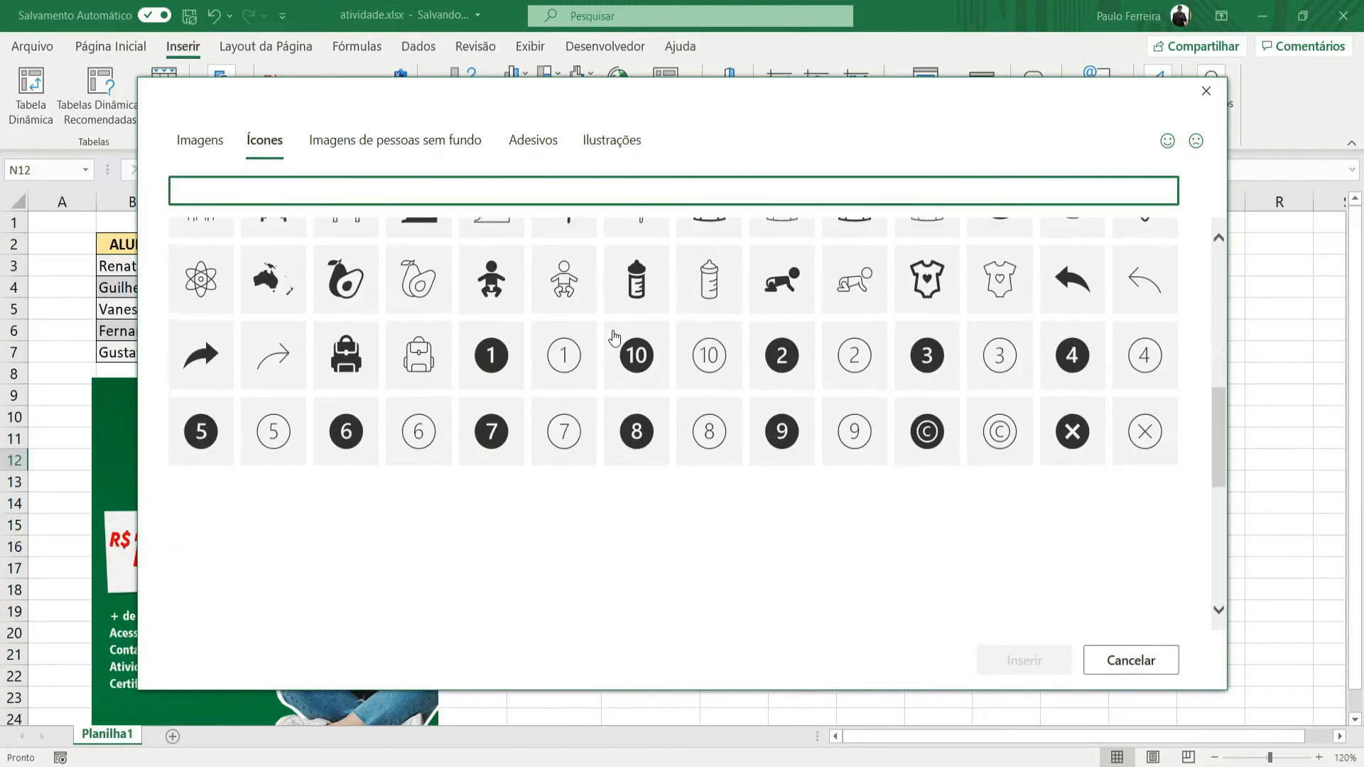
scroll(615, 337, down, 3)
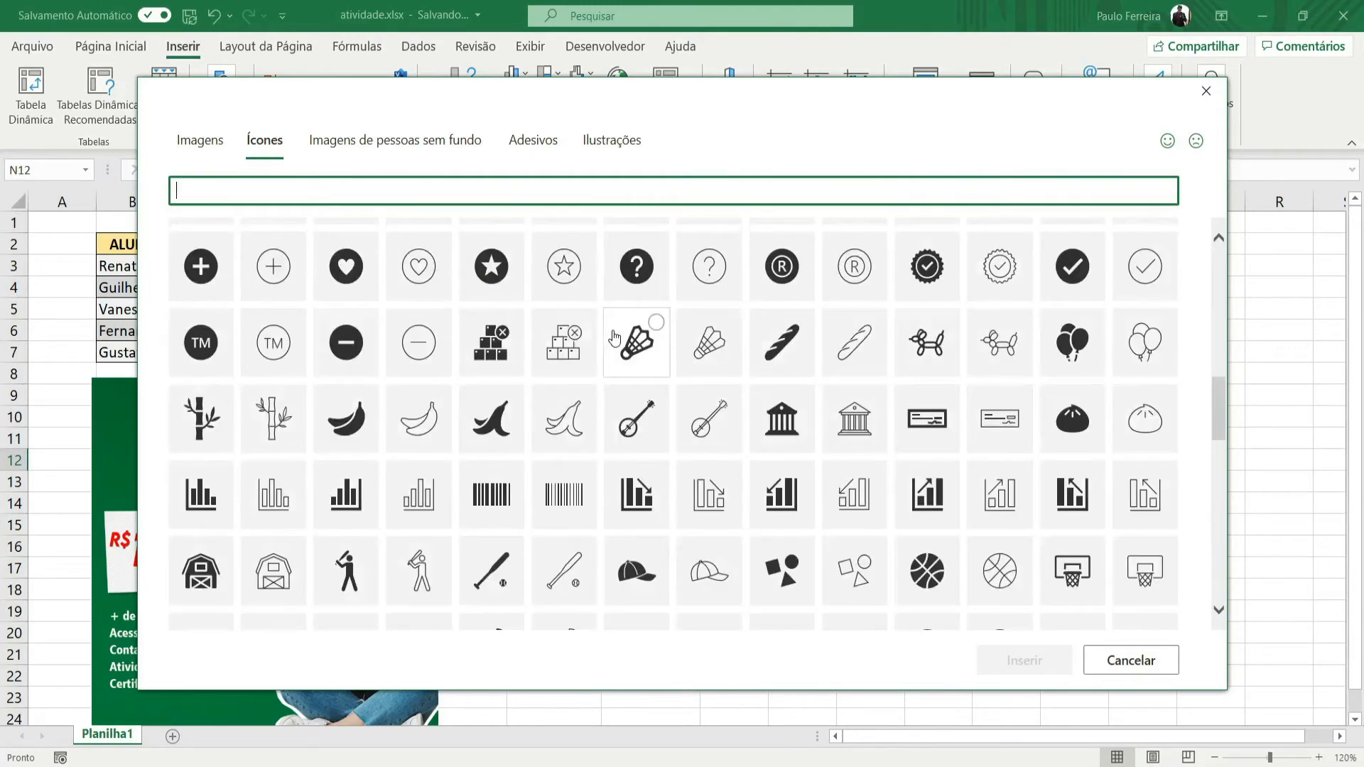
scroll(614, 337, down, 2)
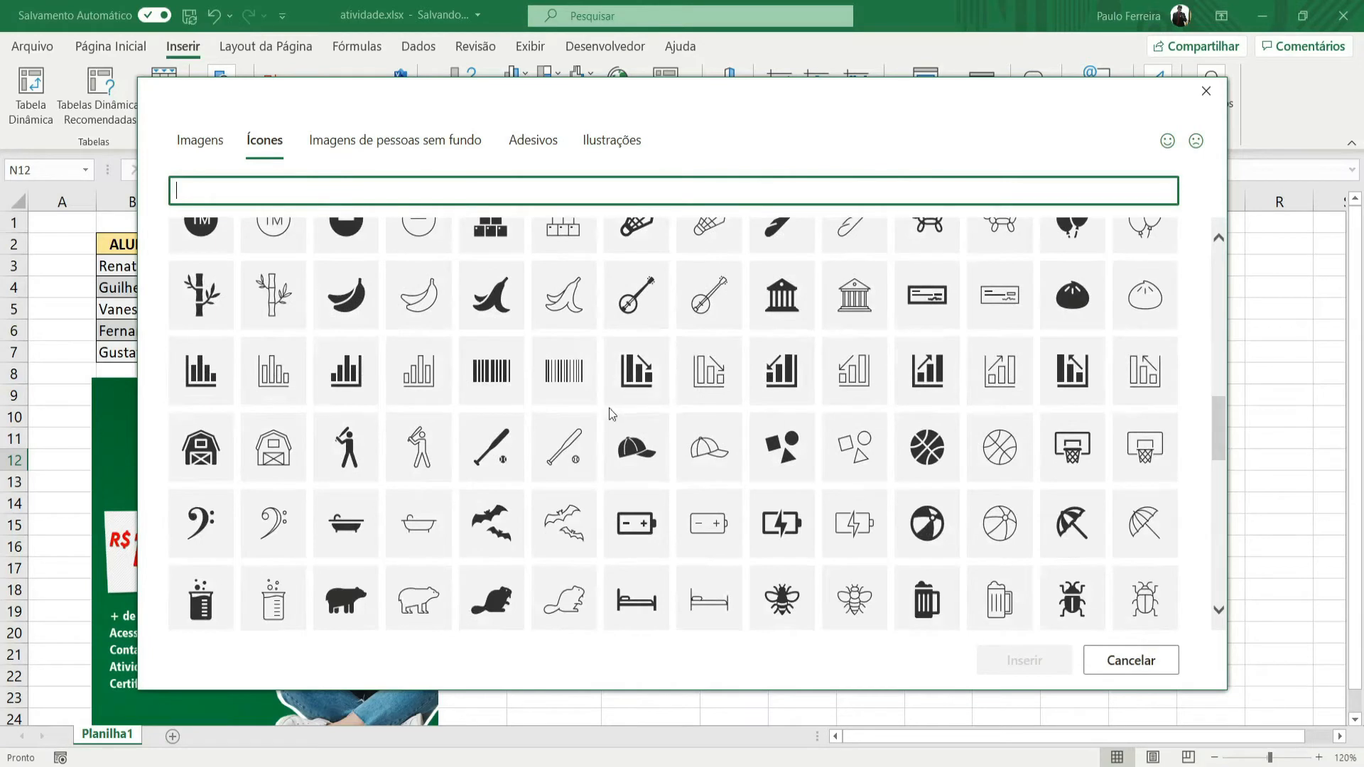
text(DINHE)
key(BackSpace)
text(IRO)
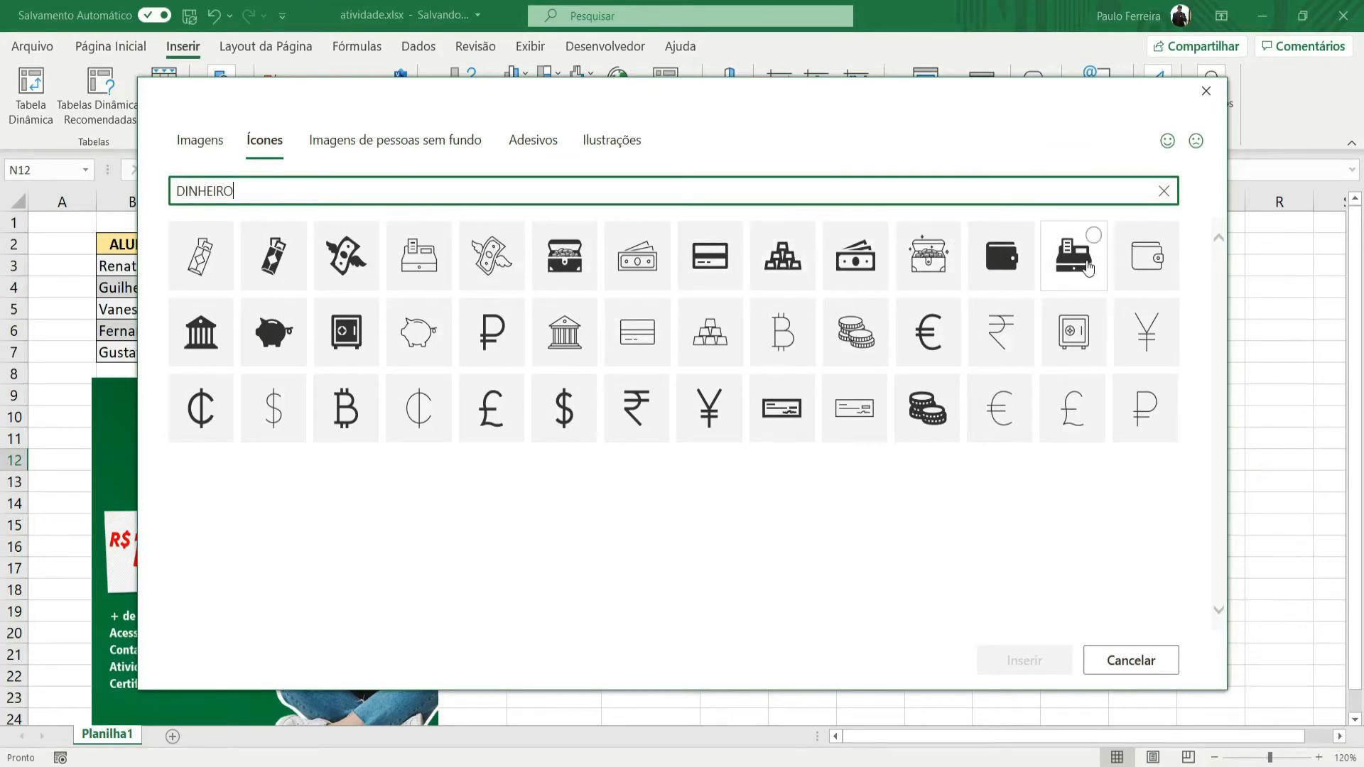
click(1088, 266)
click(1051, 660)
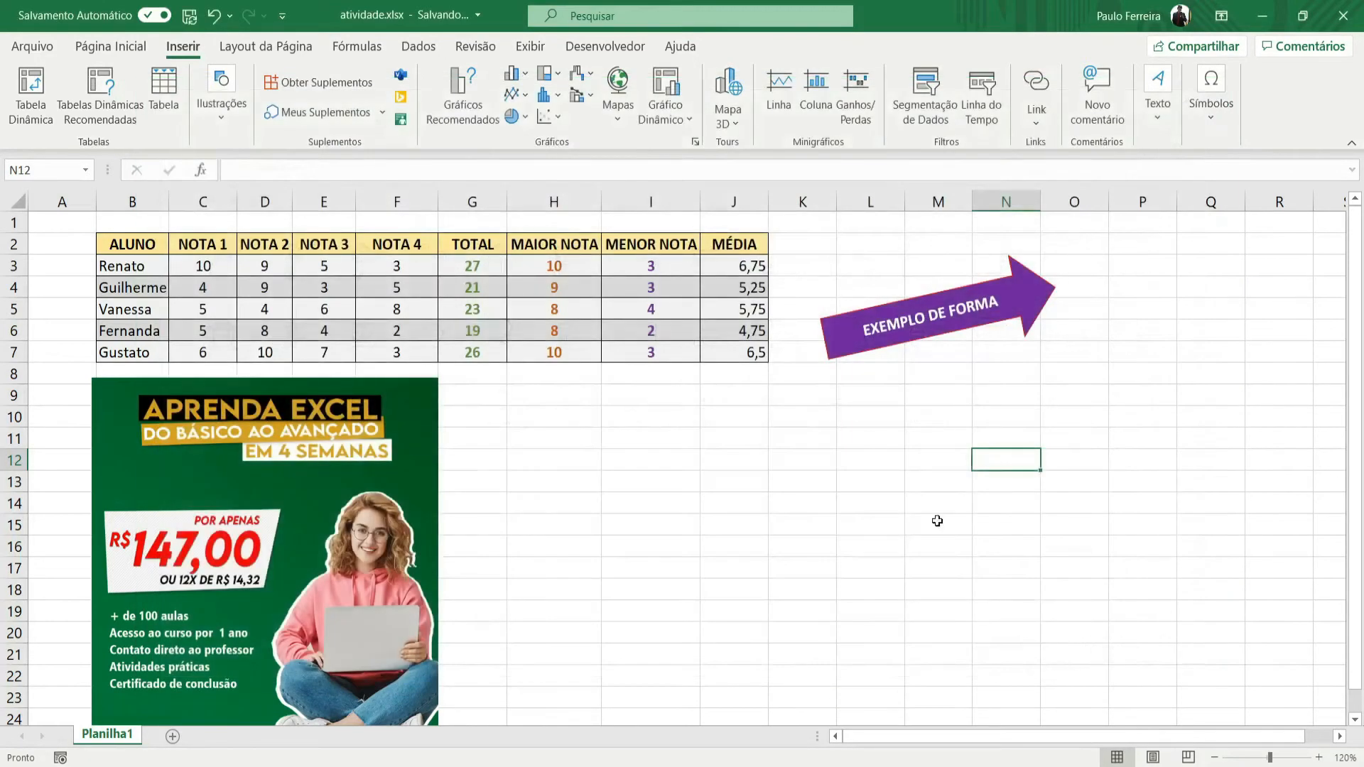
Step: Move the cash register icon below the table beside the picture and fill it with the dark orange theme color
drag(1038, 508, 543, 451)
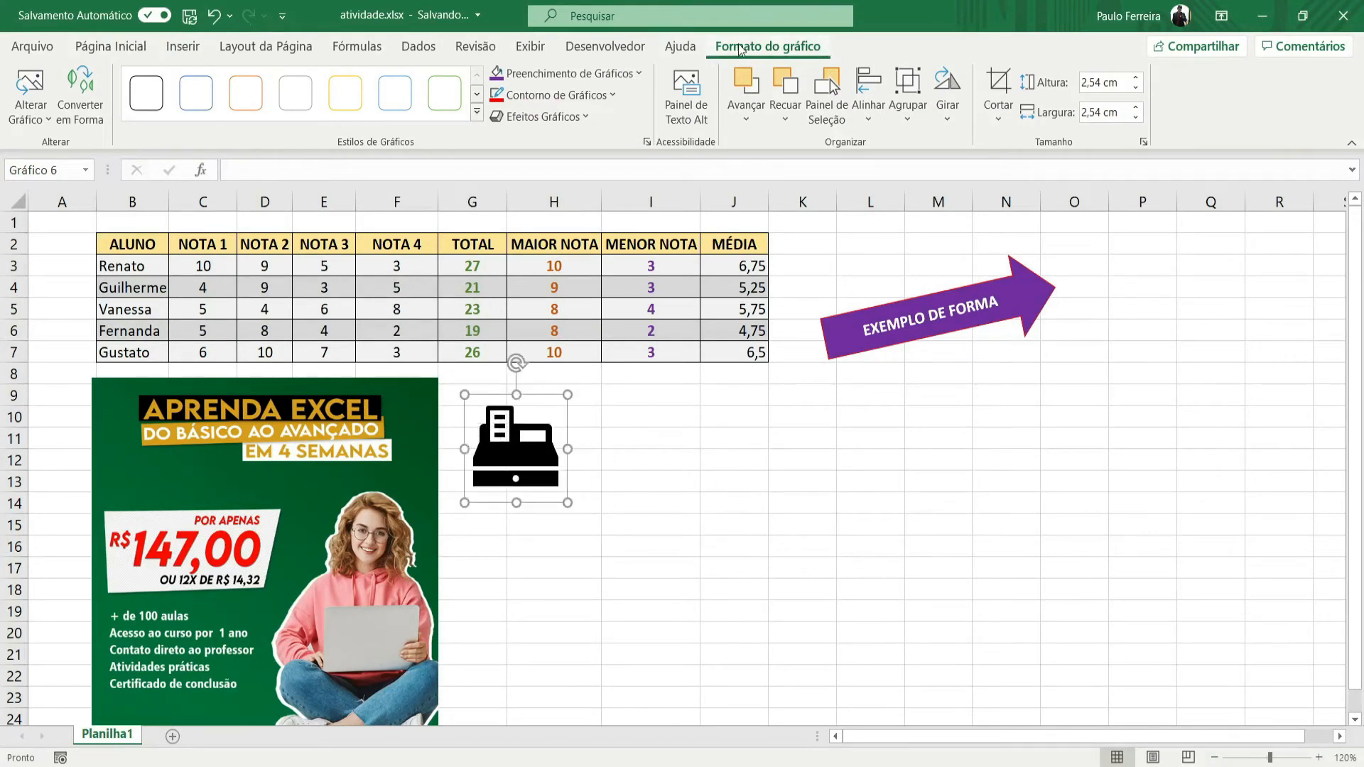
click(1007, 290)
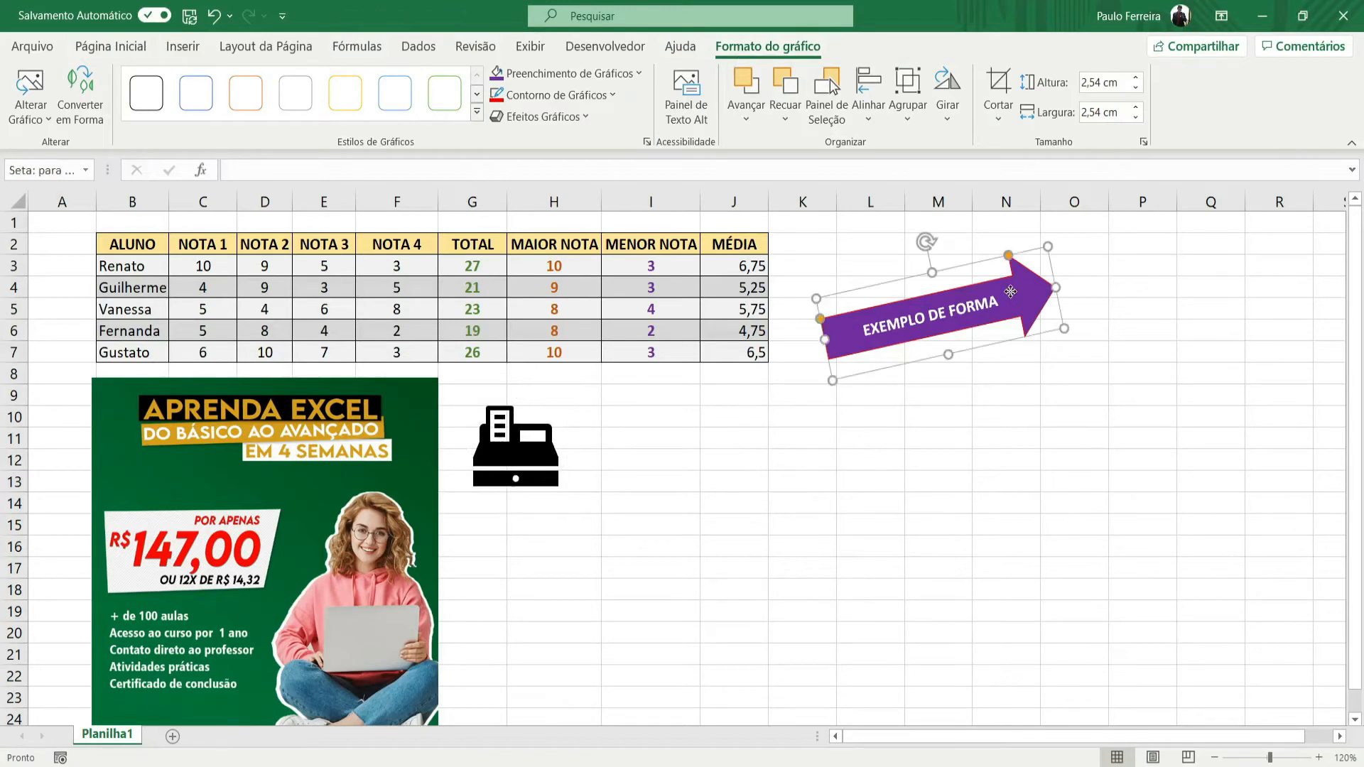
click(523, 471)
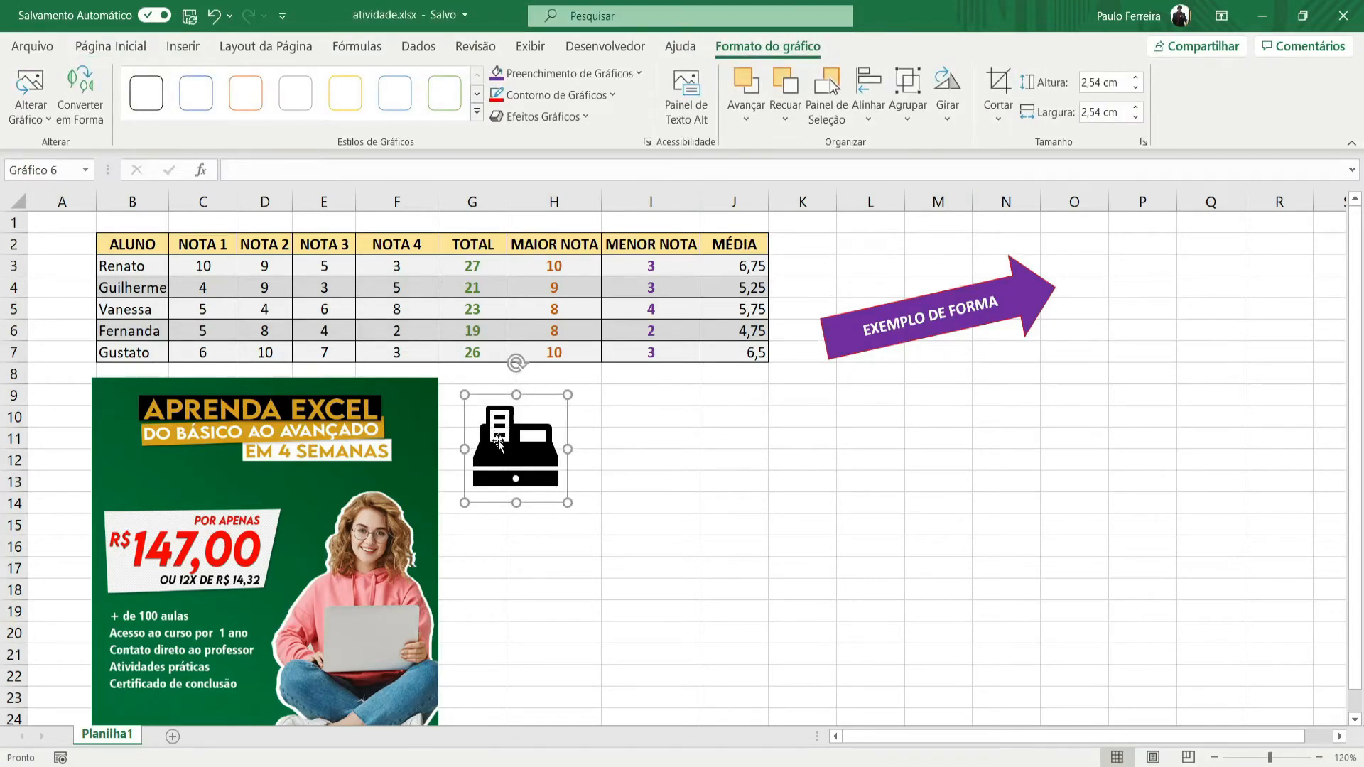
click(580, 74)
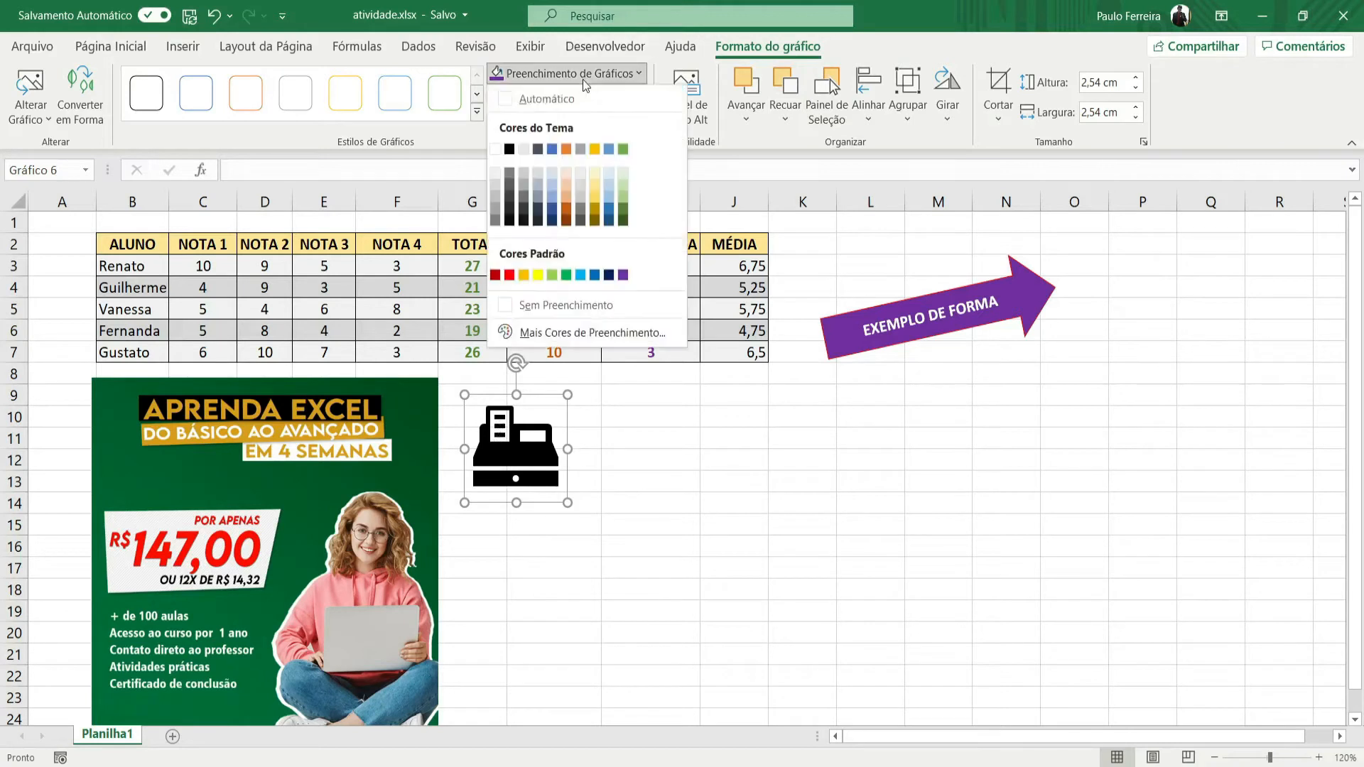
click(564, 211)
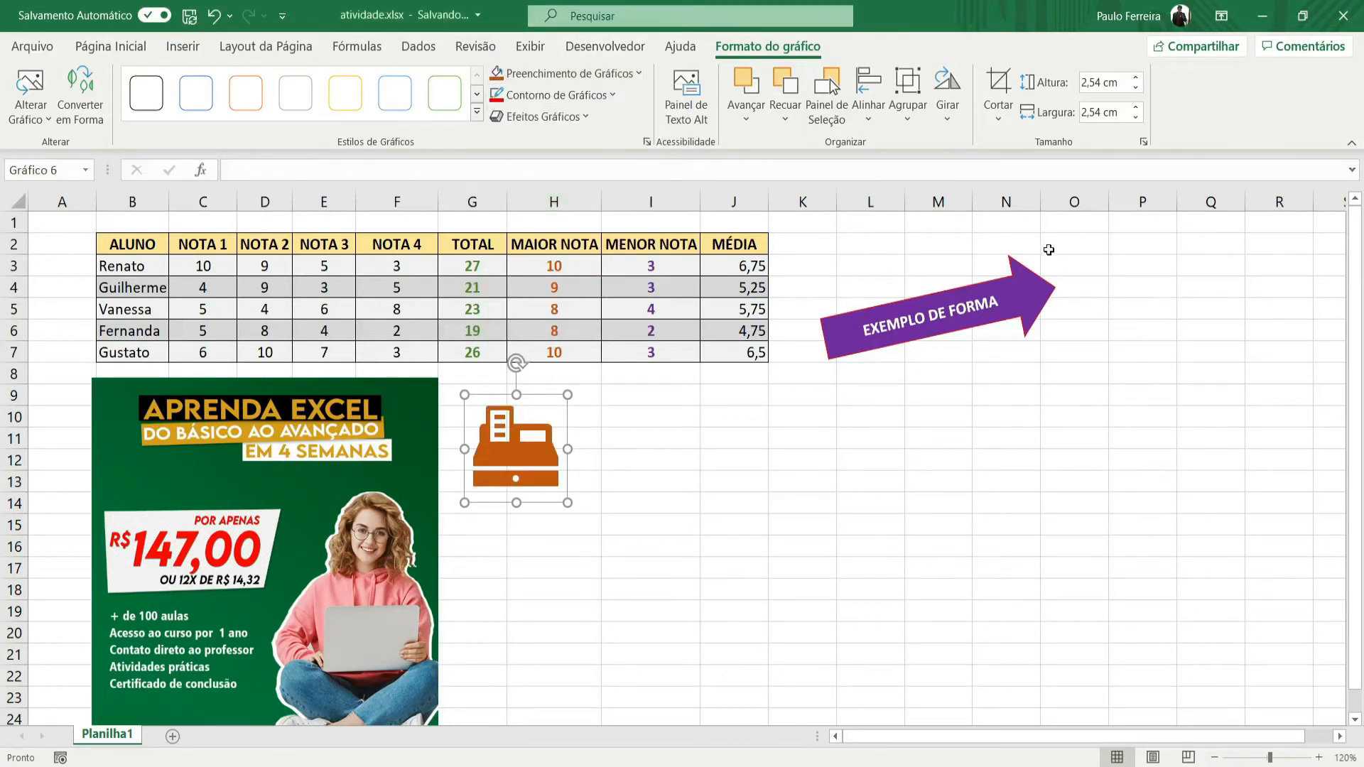
Step: Swap the two illustrations: place the picture beside the grades table from column K, and the arrow below the table from column B
click(359, 456)
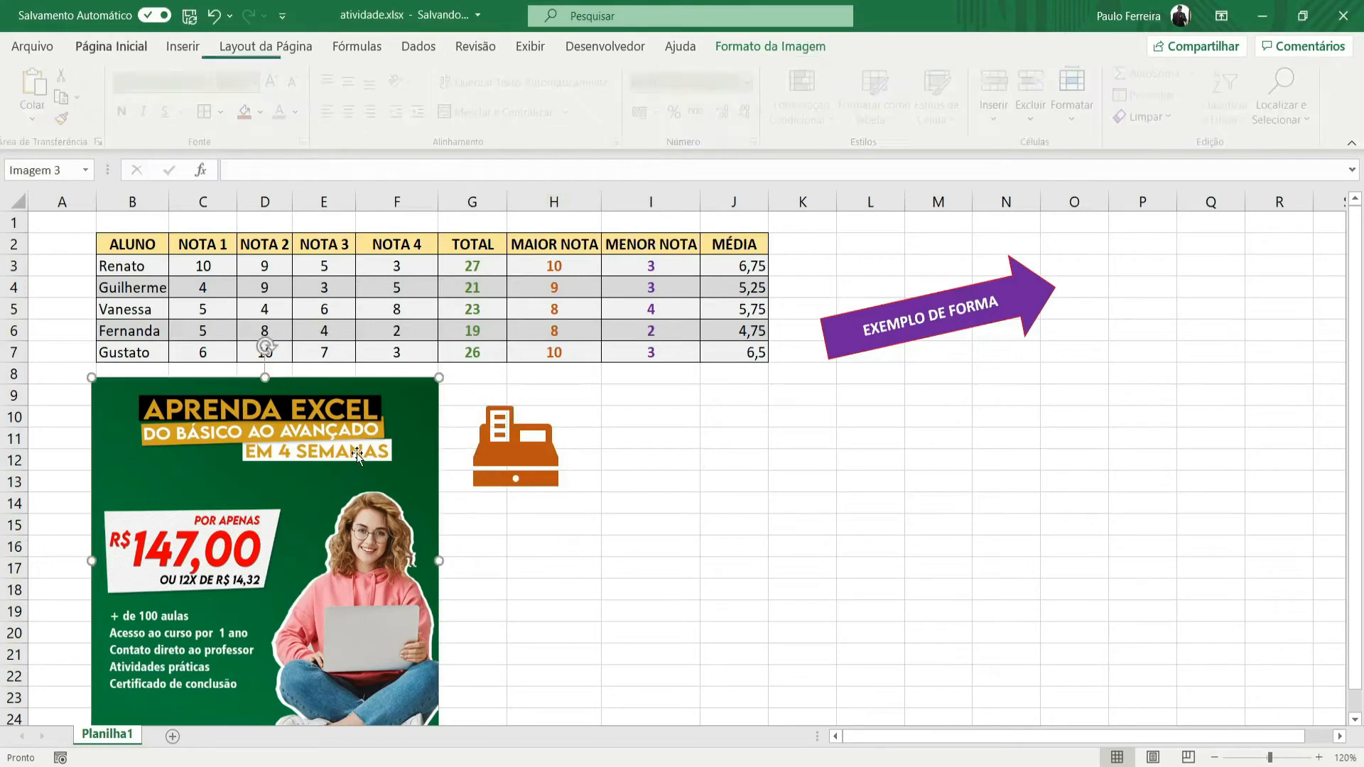
click(755, 50)
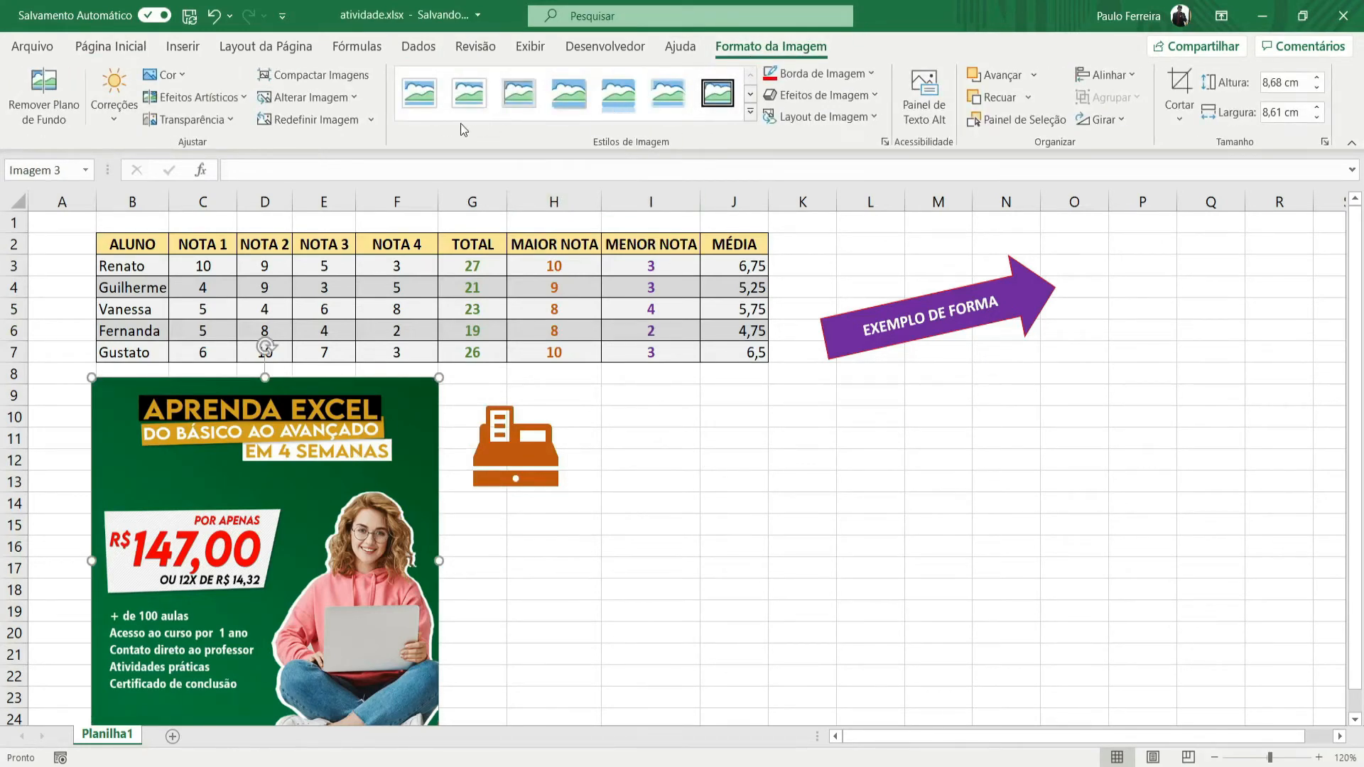
click(107, 112)
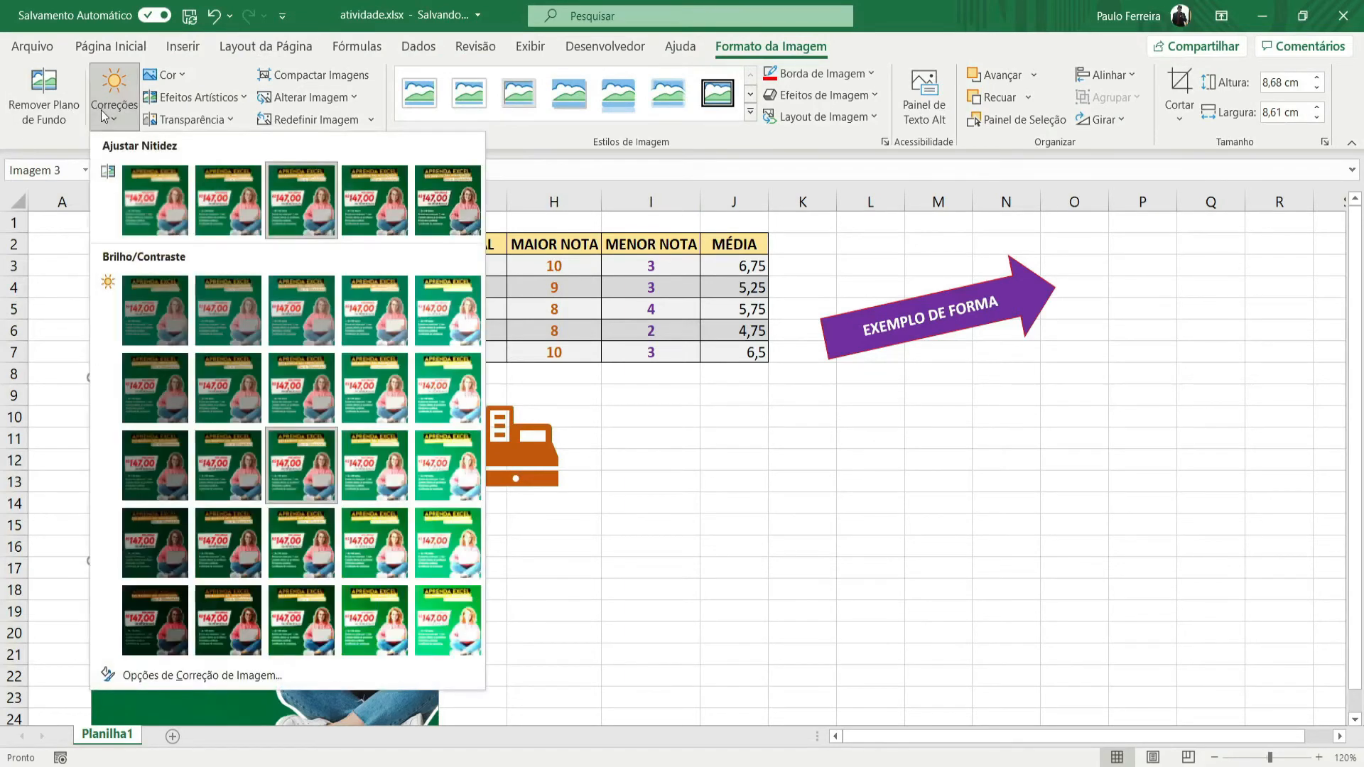
click(789, 396)
drag(263, 516, 1189, 477)
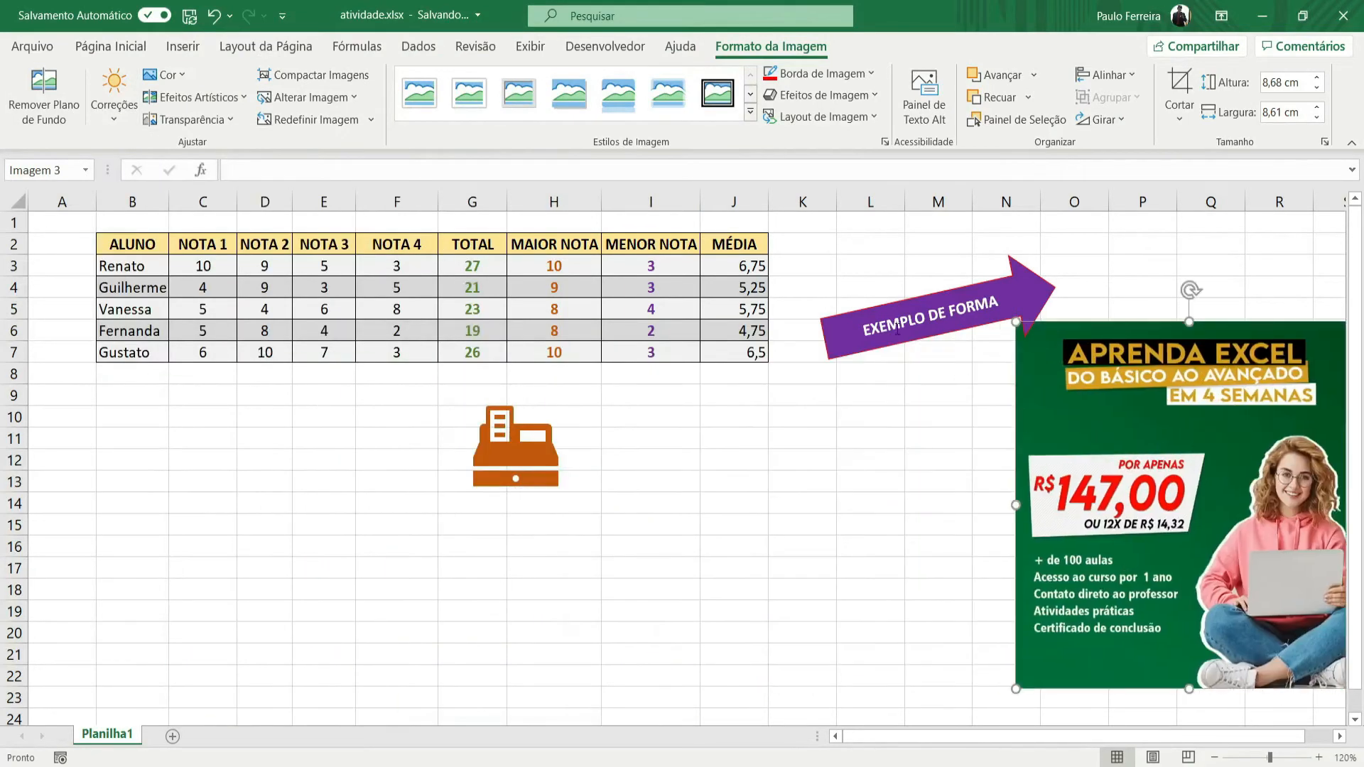
click(846, 313)
drag(845, 303, 107, 431)
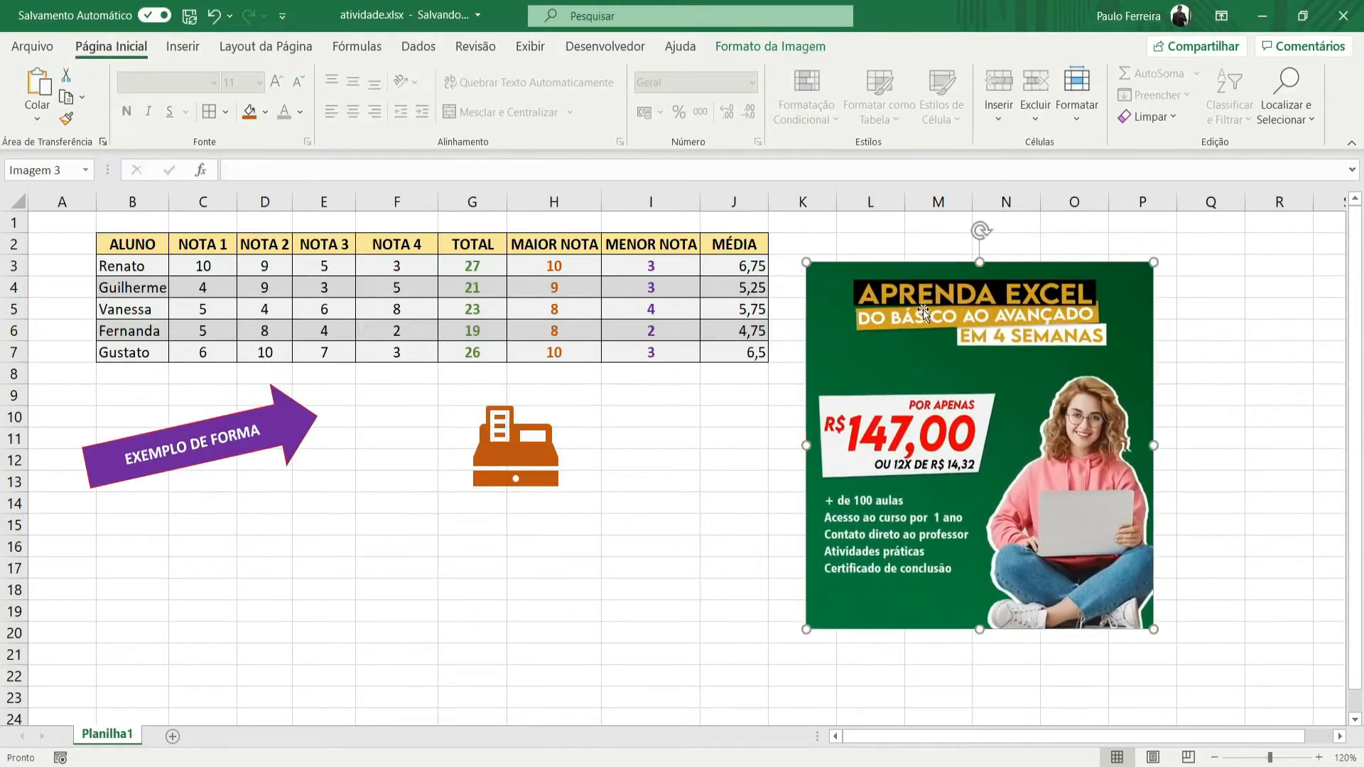
Step: Reposition the arrow below the table over columns B to E, and shift the picture up to start just above row 2
click(261, 444)
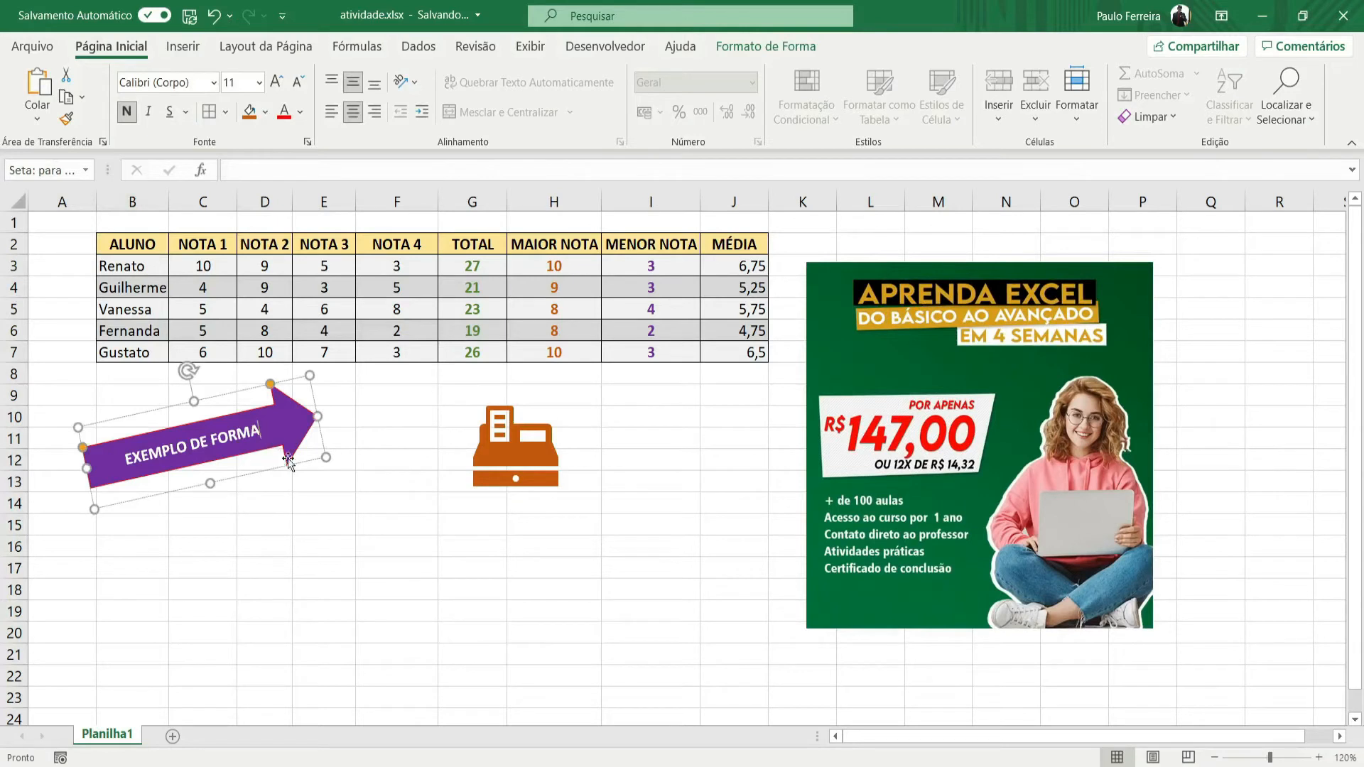
drag(267, 423, 179, 417)
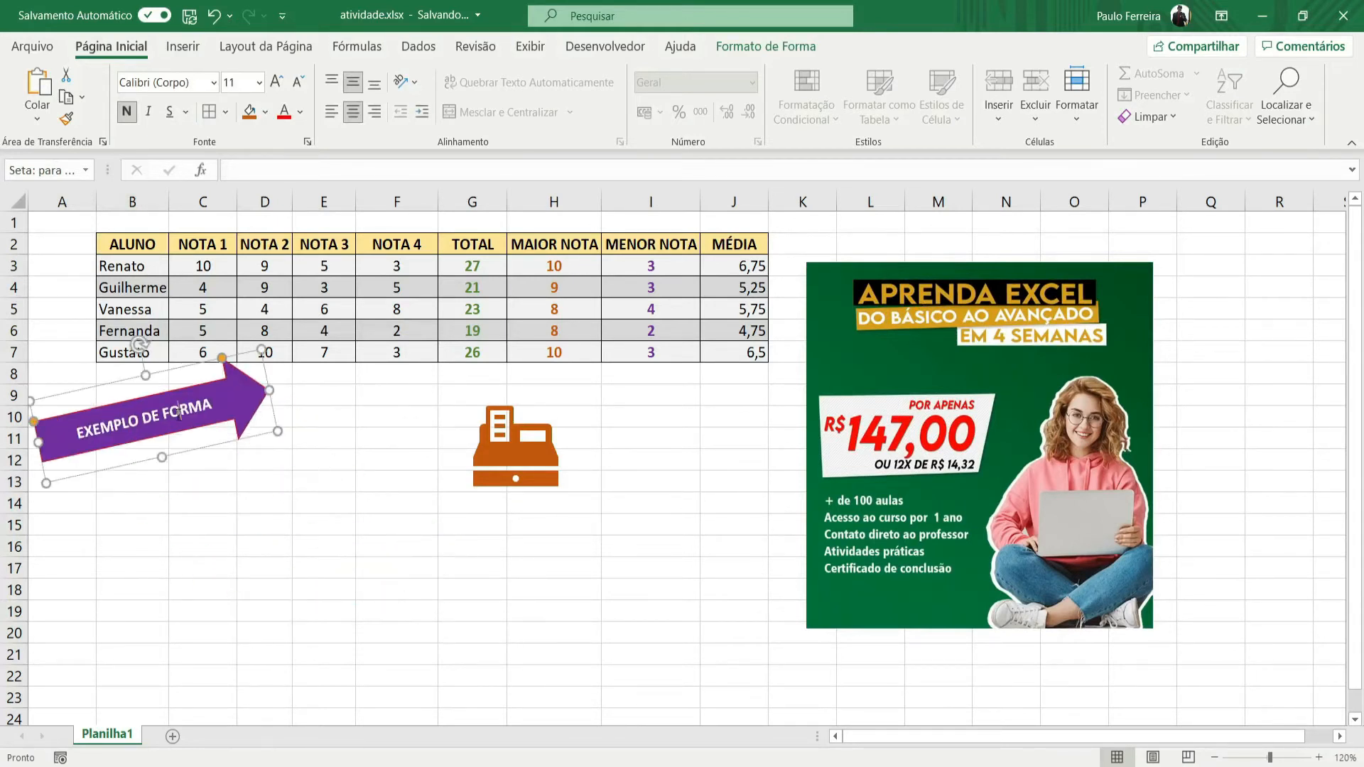
click(206, 460)
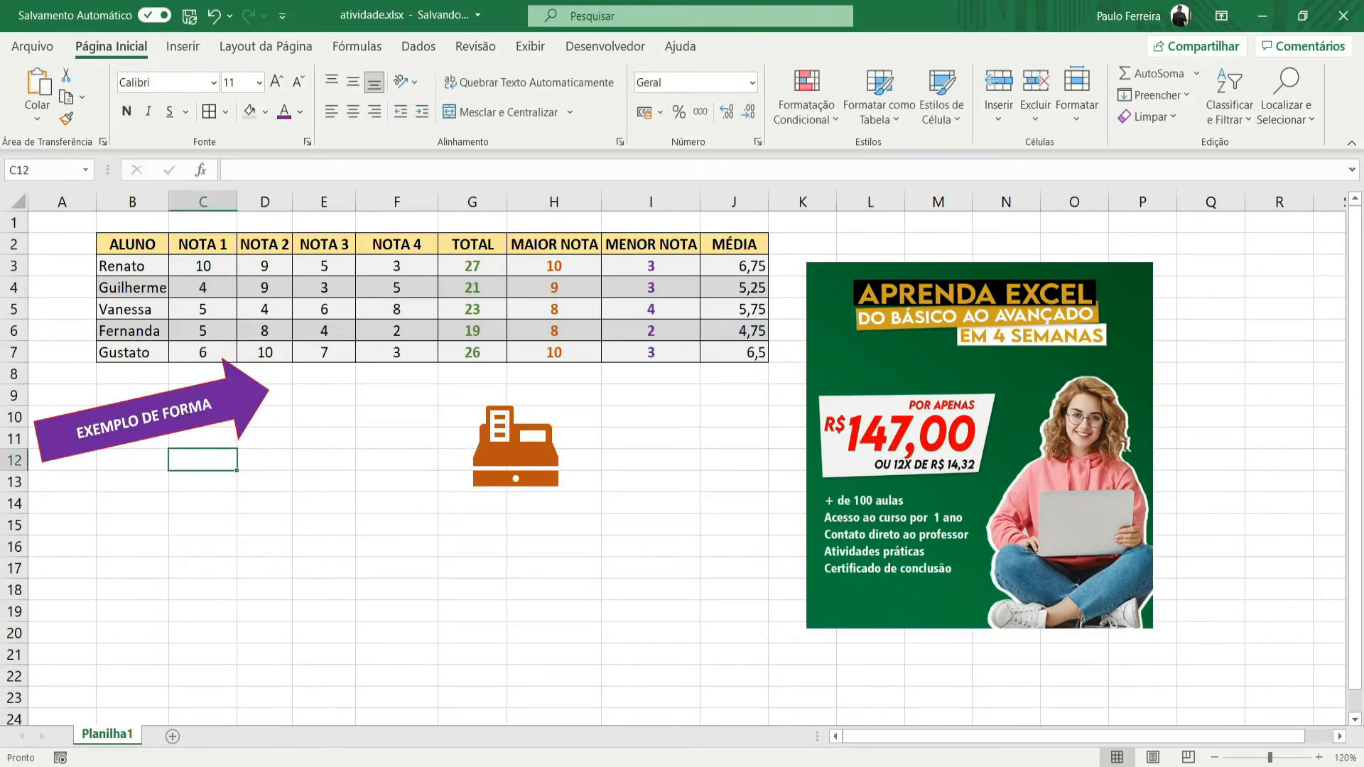
click(234, 425)
drag(173, 371, 270, 410)
click(1000, 344)
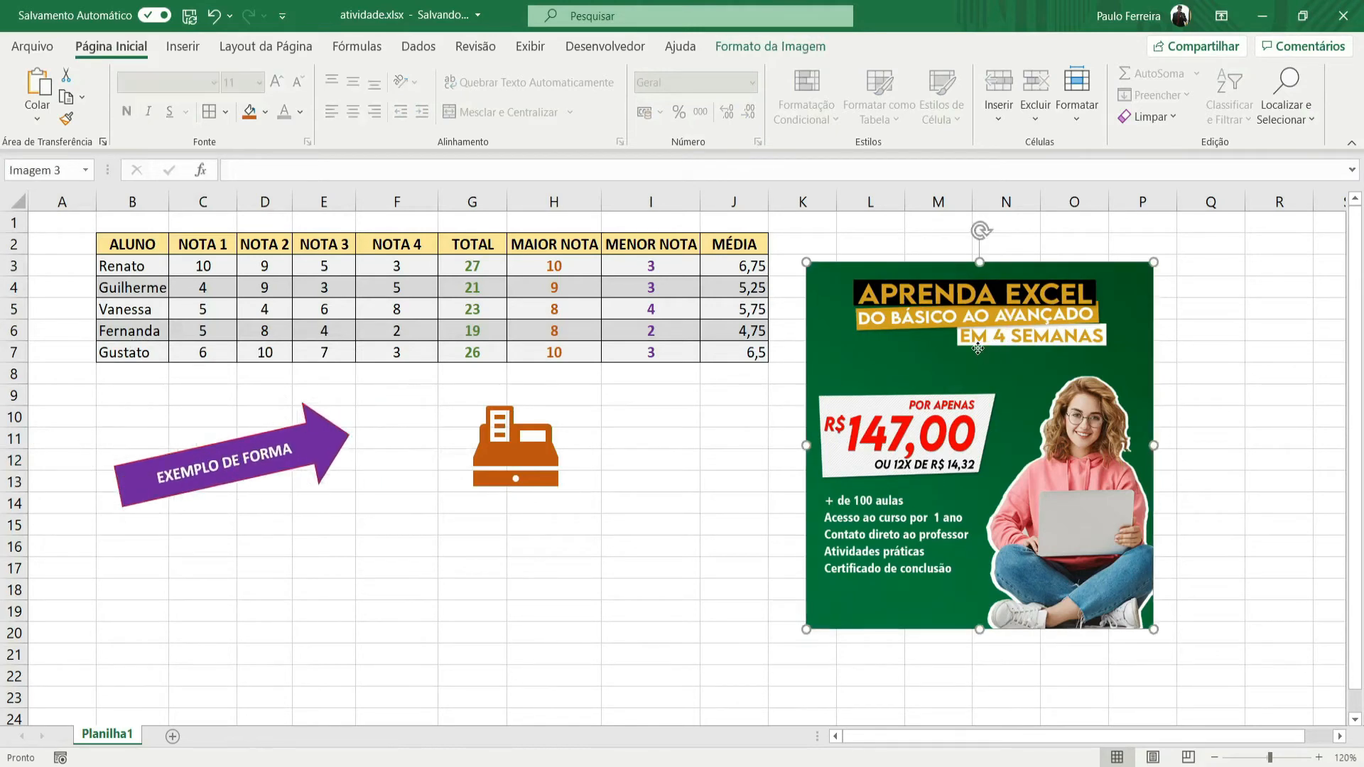
drag(978, 348, 966, 313)
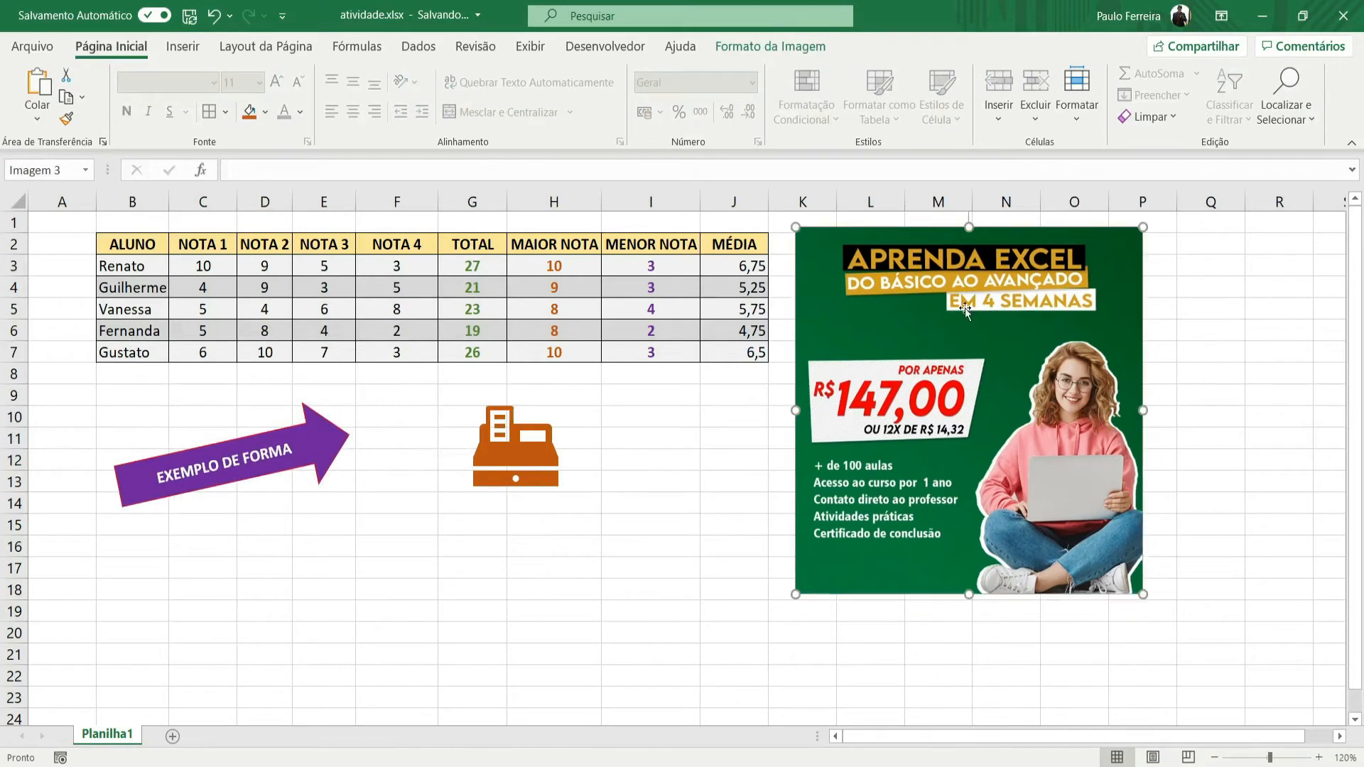
Step: Examine the picture's correction, color, artistic effect and transparency options without applying any
click(771, 47)
click(113, 96)
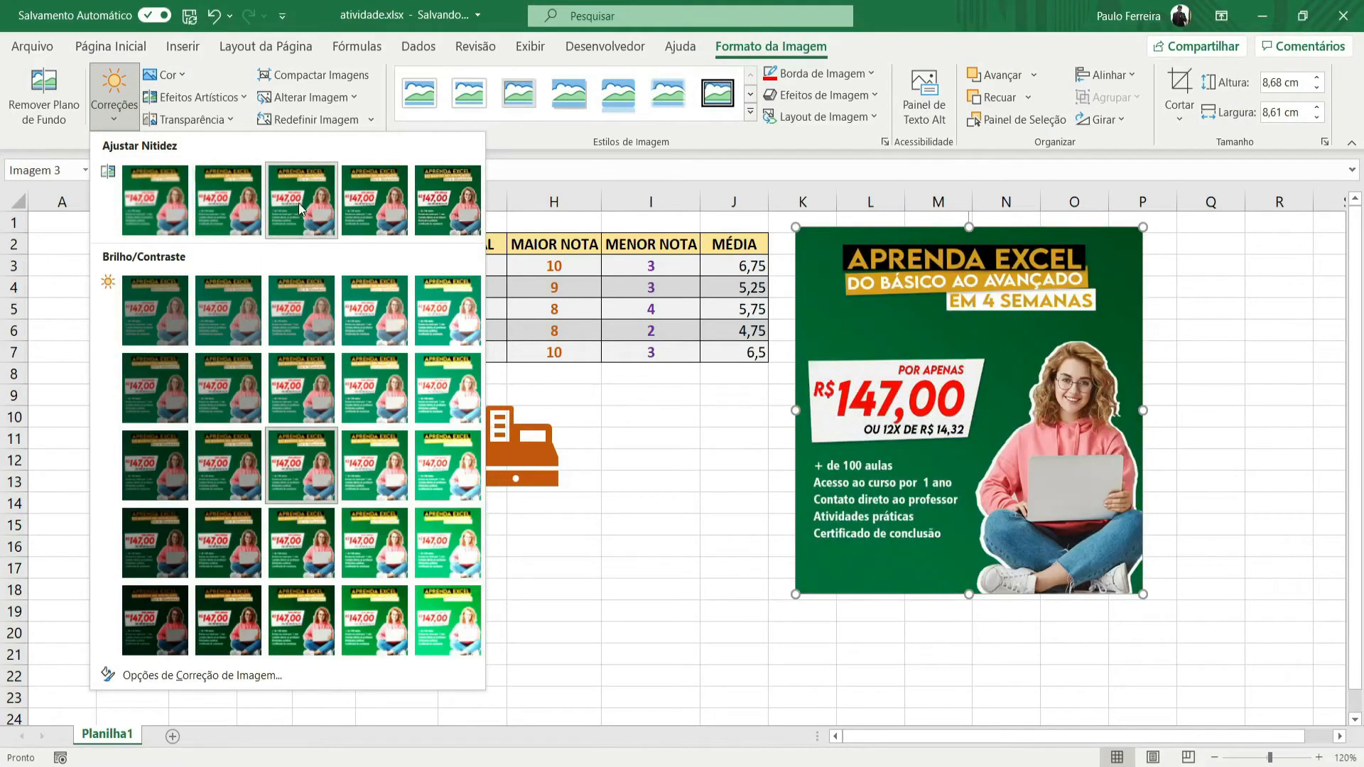
click(178, 78)
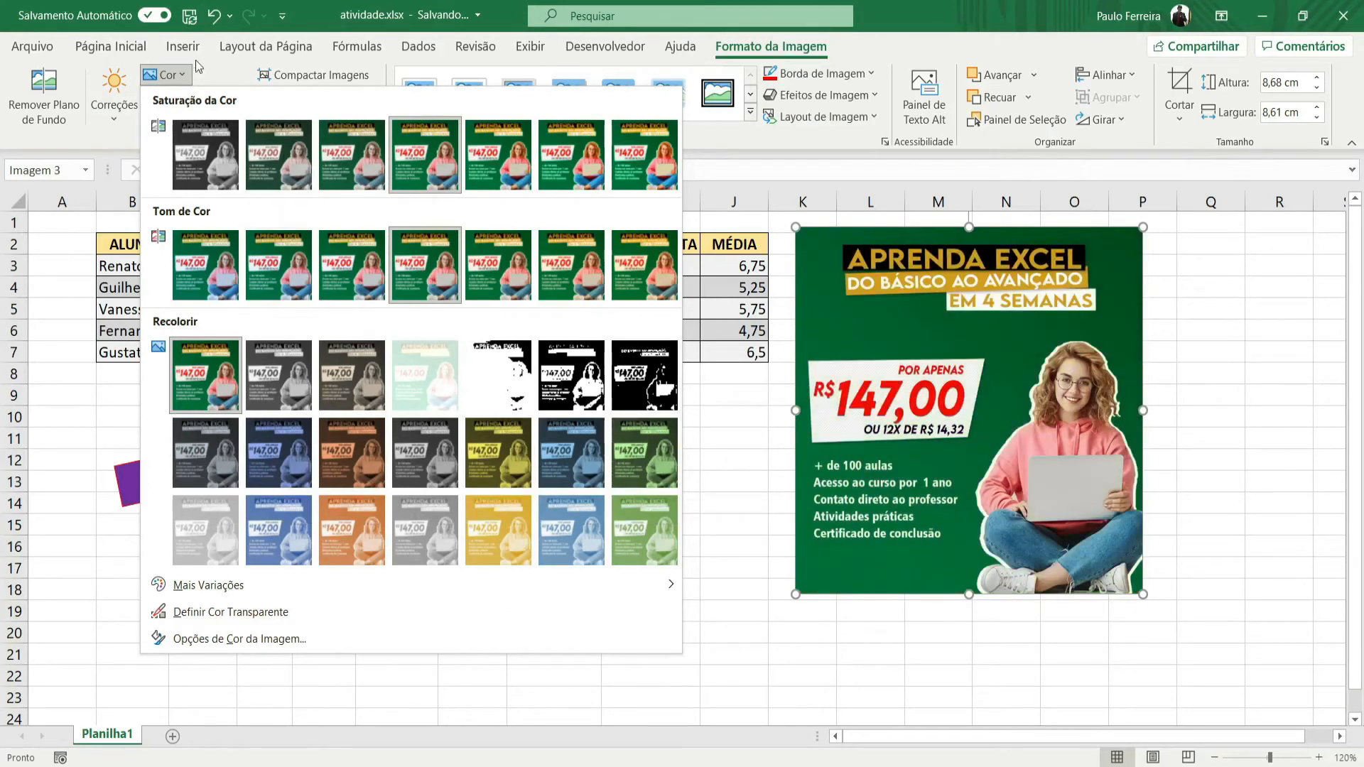
click(218, 78)
click(199, 99)
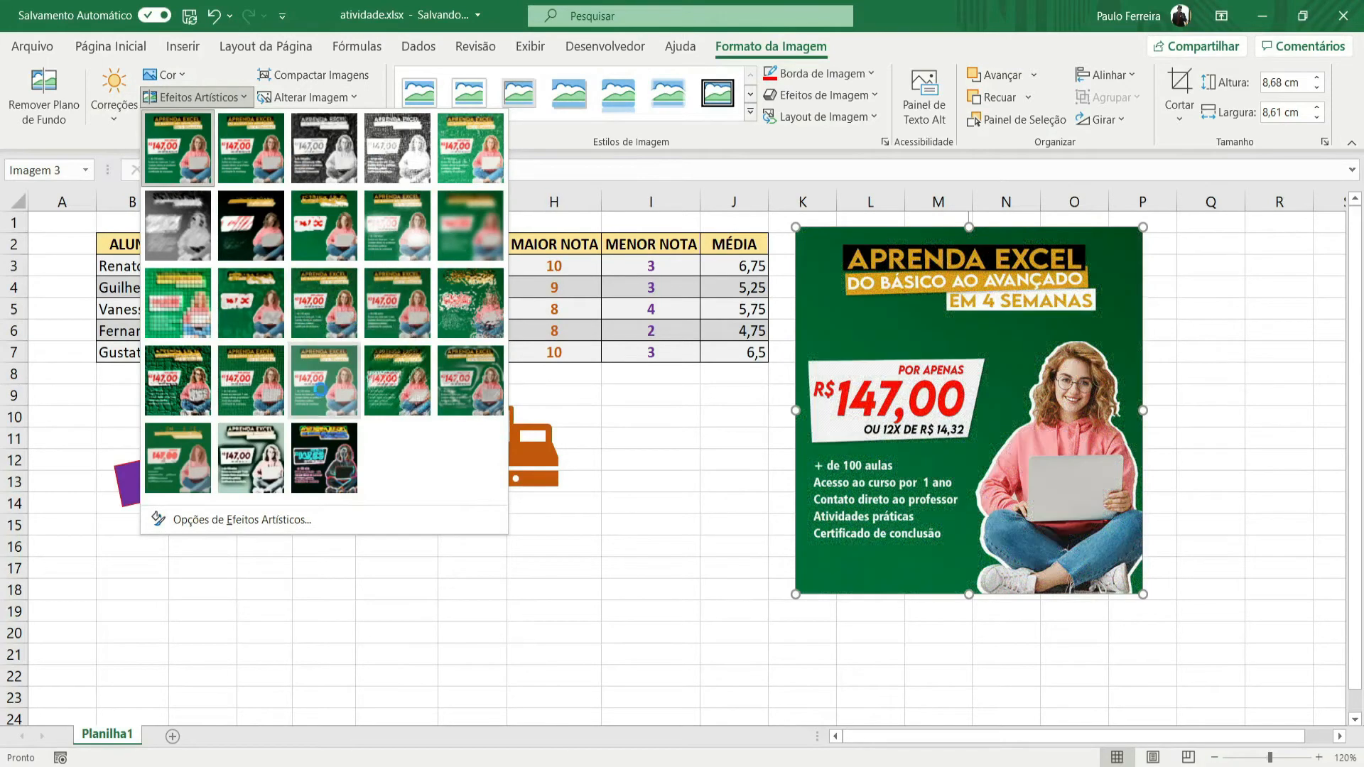
click(198, 96)
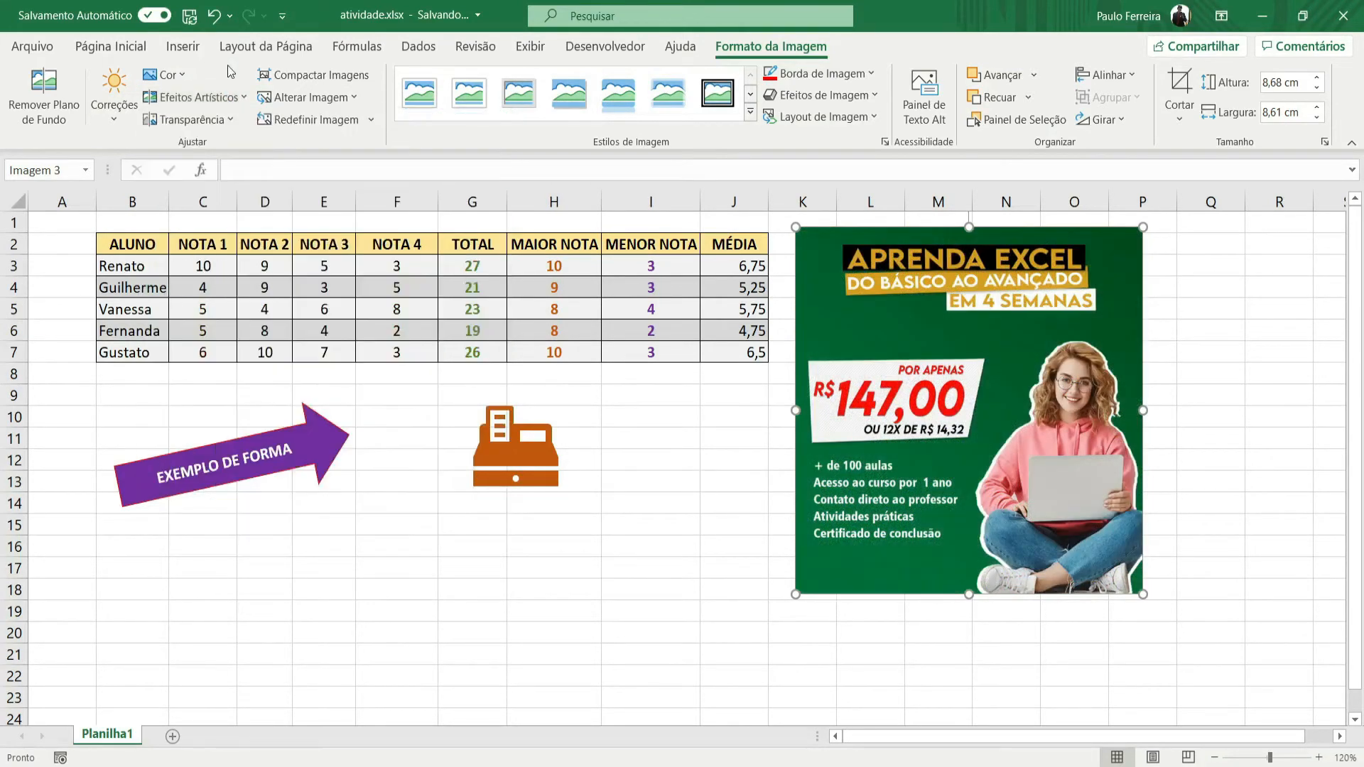
click(206, 120)
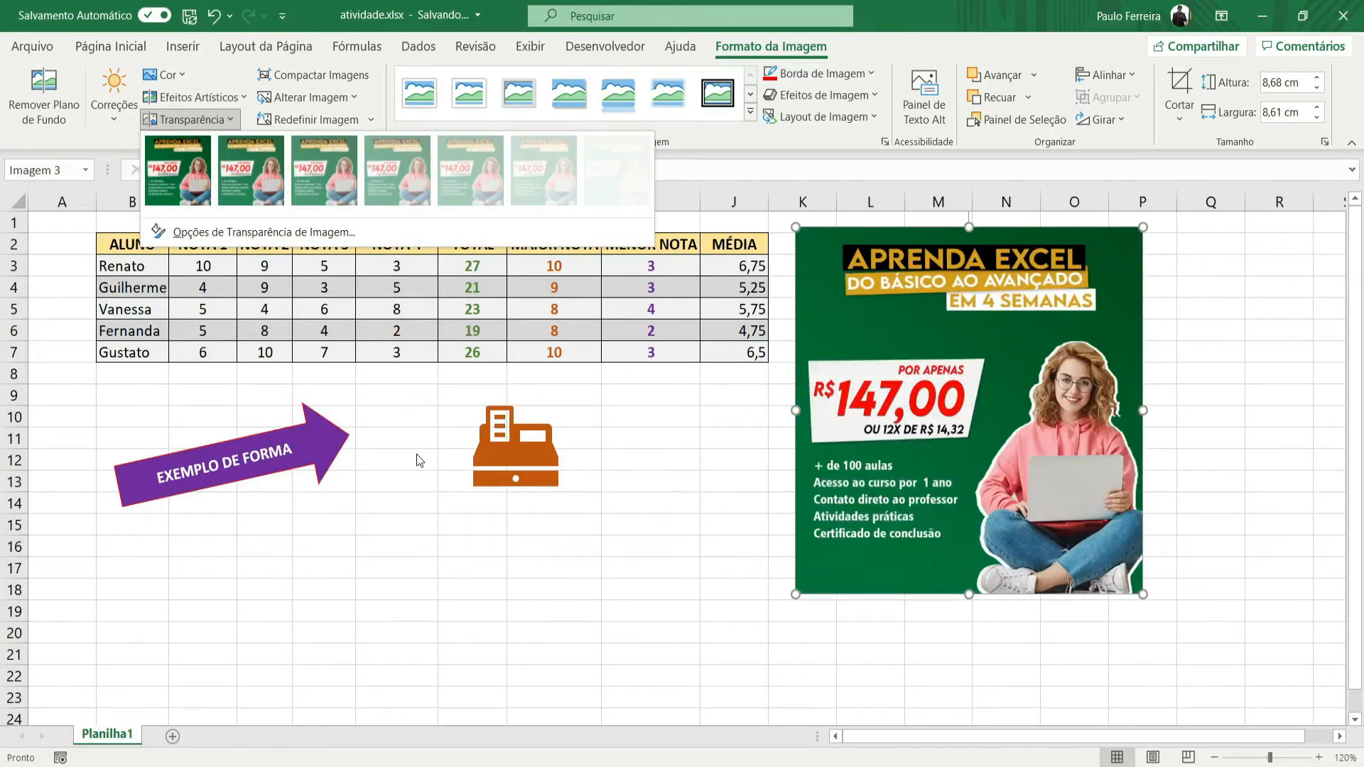
click(417, 454)
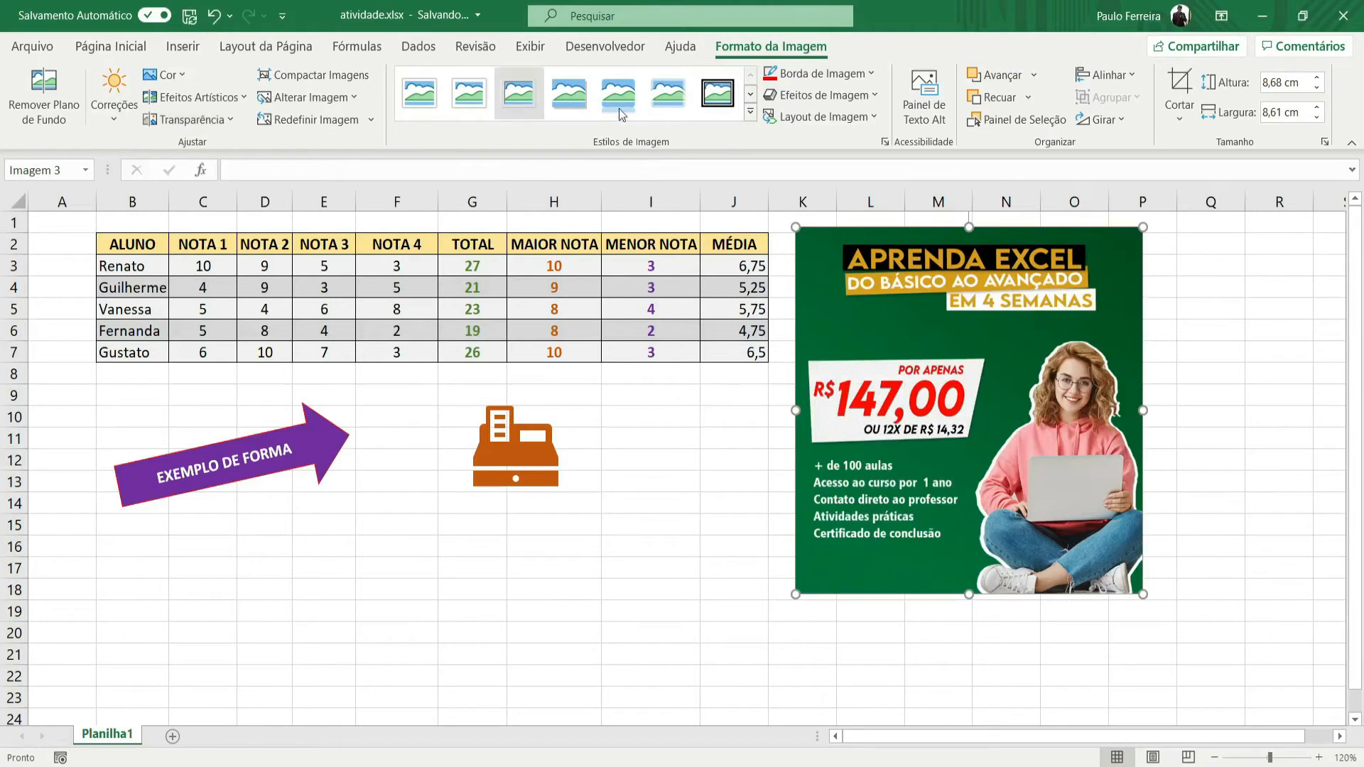
Step: Shift the picture over to start at column L, and review its style, border and effect options
drag(913, 293, 960, 289)
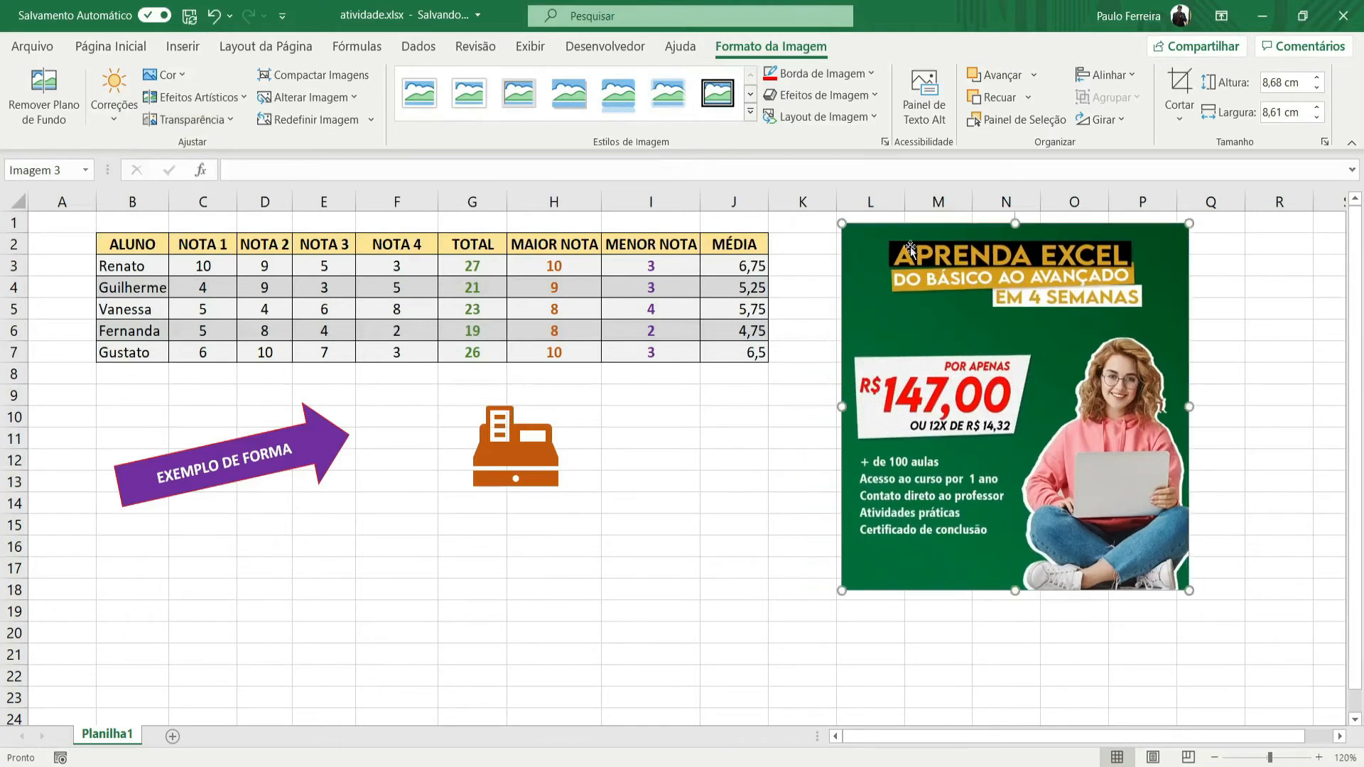
click(751, 112)
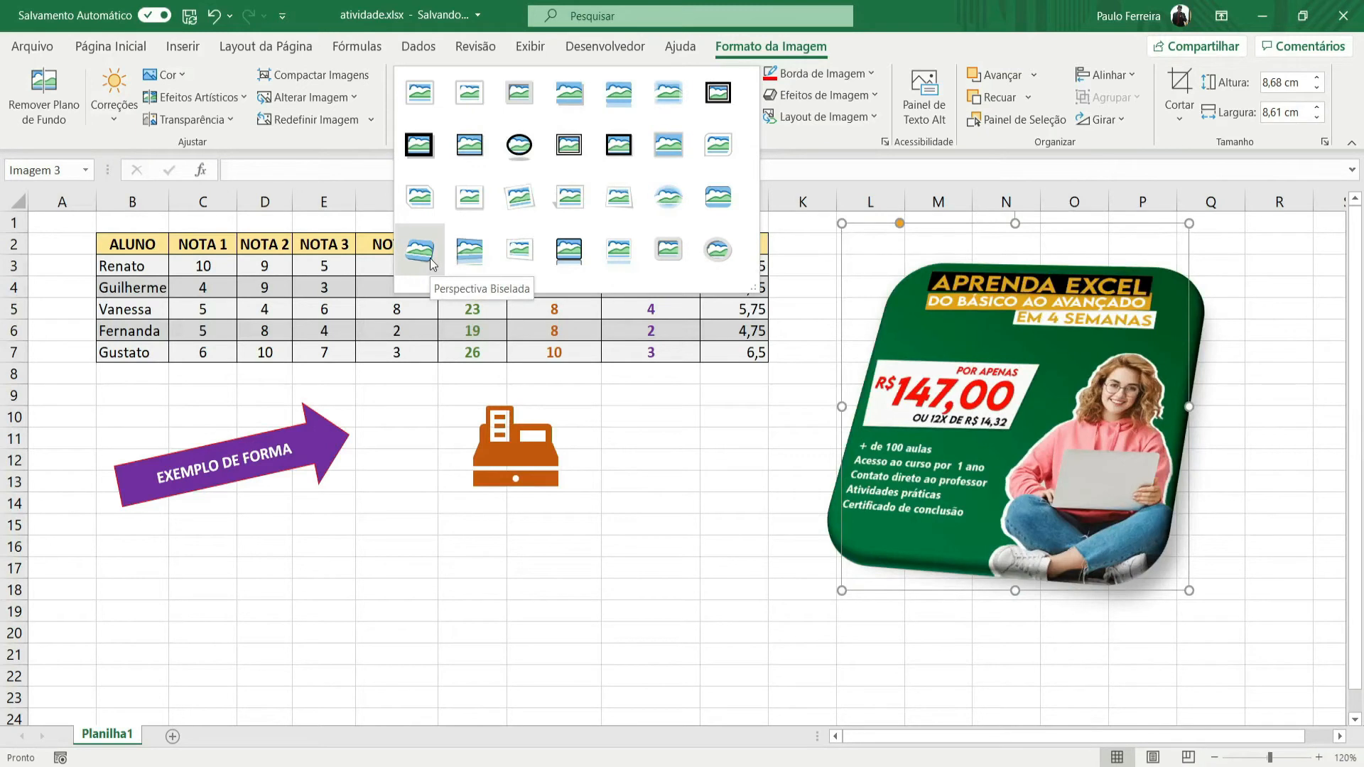
click(879, 43)
click(867, 73)
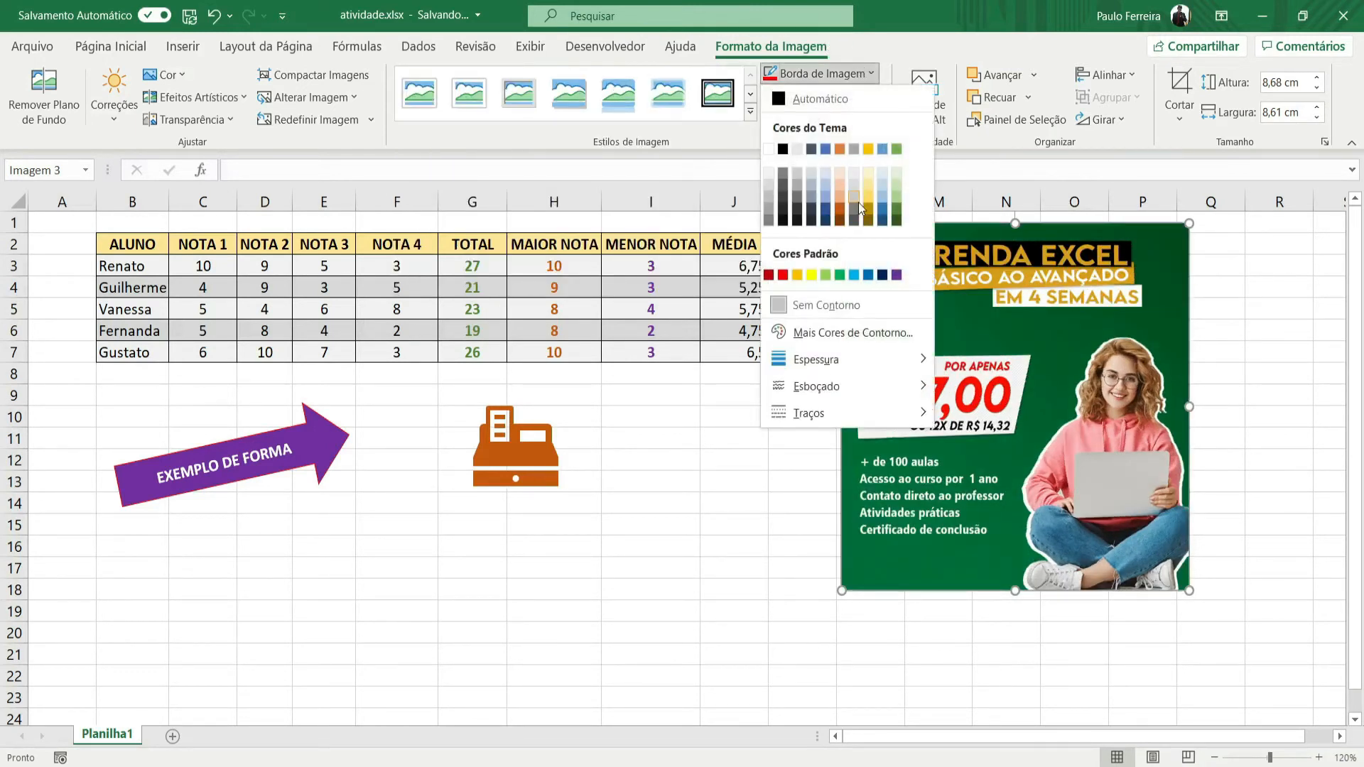
click(869, 67)
click(852, 94)
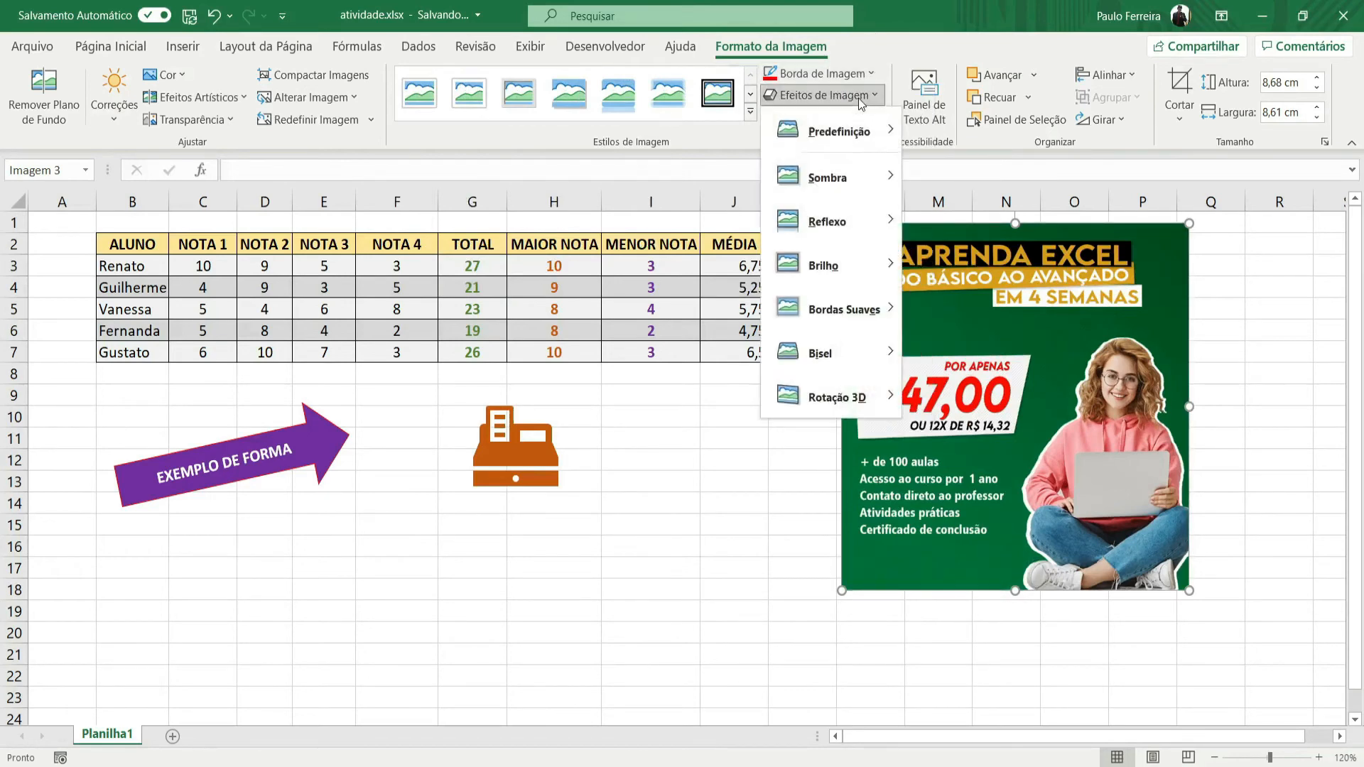
click(1073, 281)
Step: Overlap the three illustrations: place the picture over columns I to M, with the cash register icon and arrow across its upper-right corner
drag(1046, 261, 568, 271)
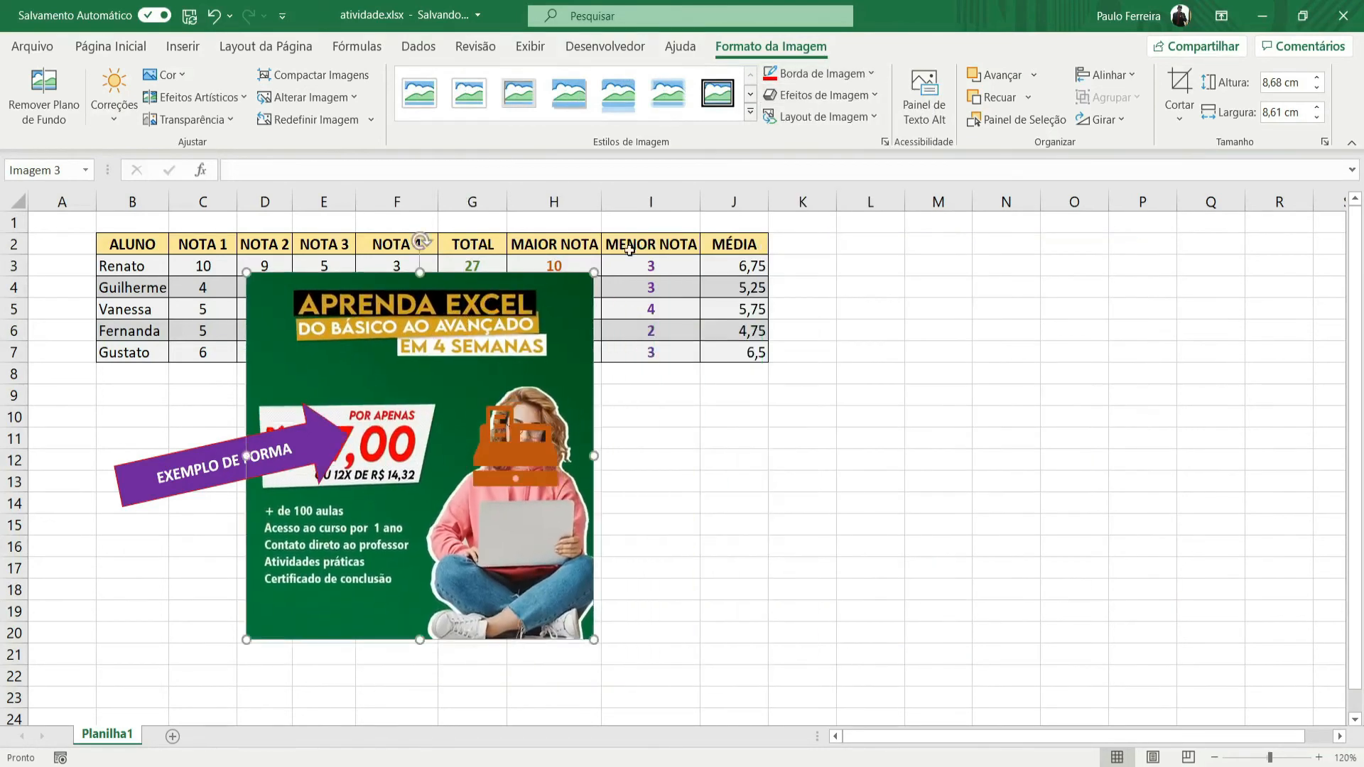
click(868, 100)
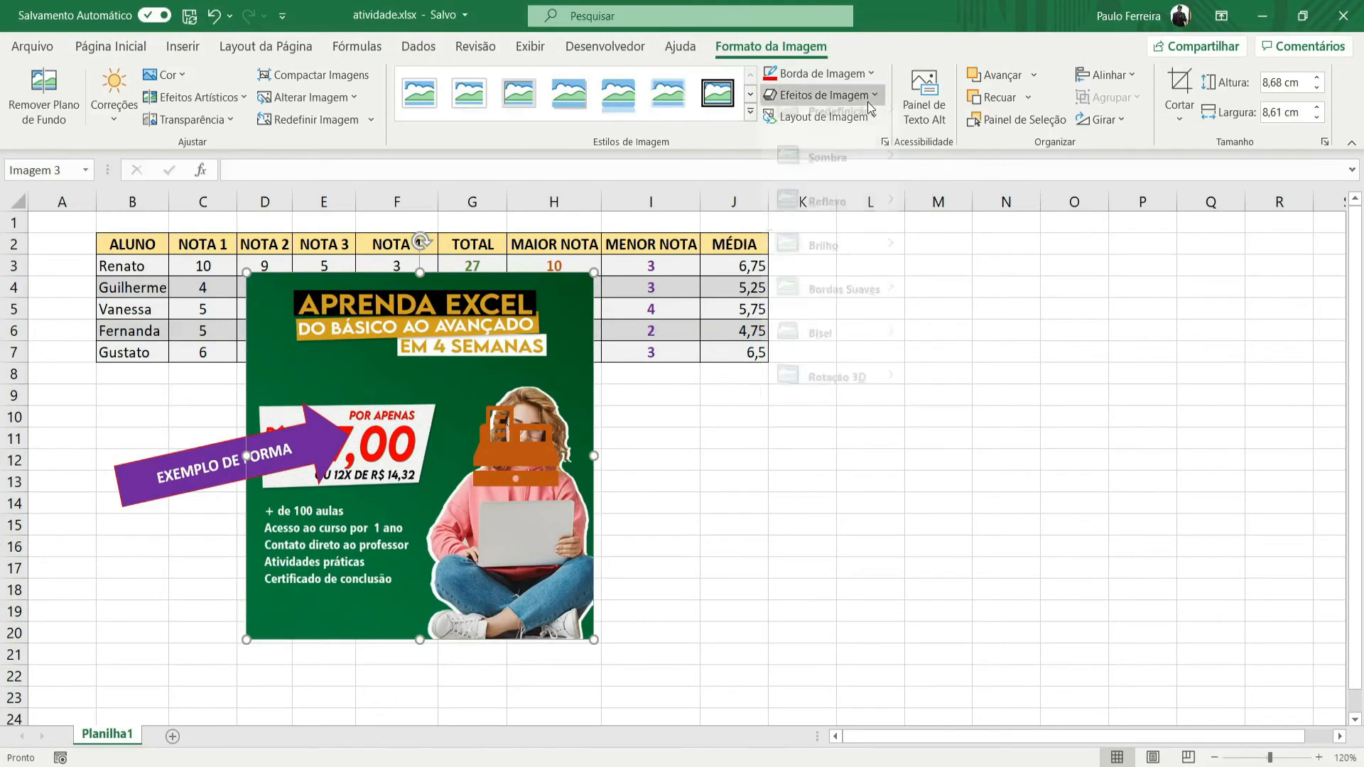
mouse_move(873, 189)
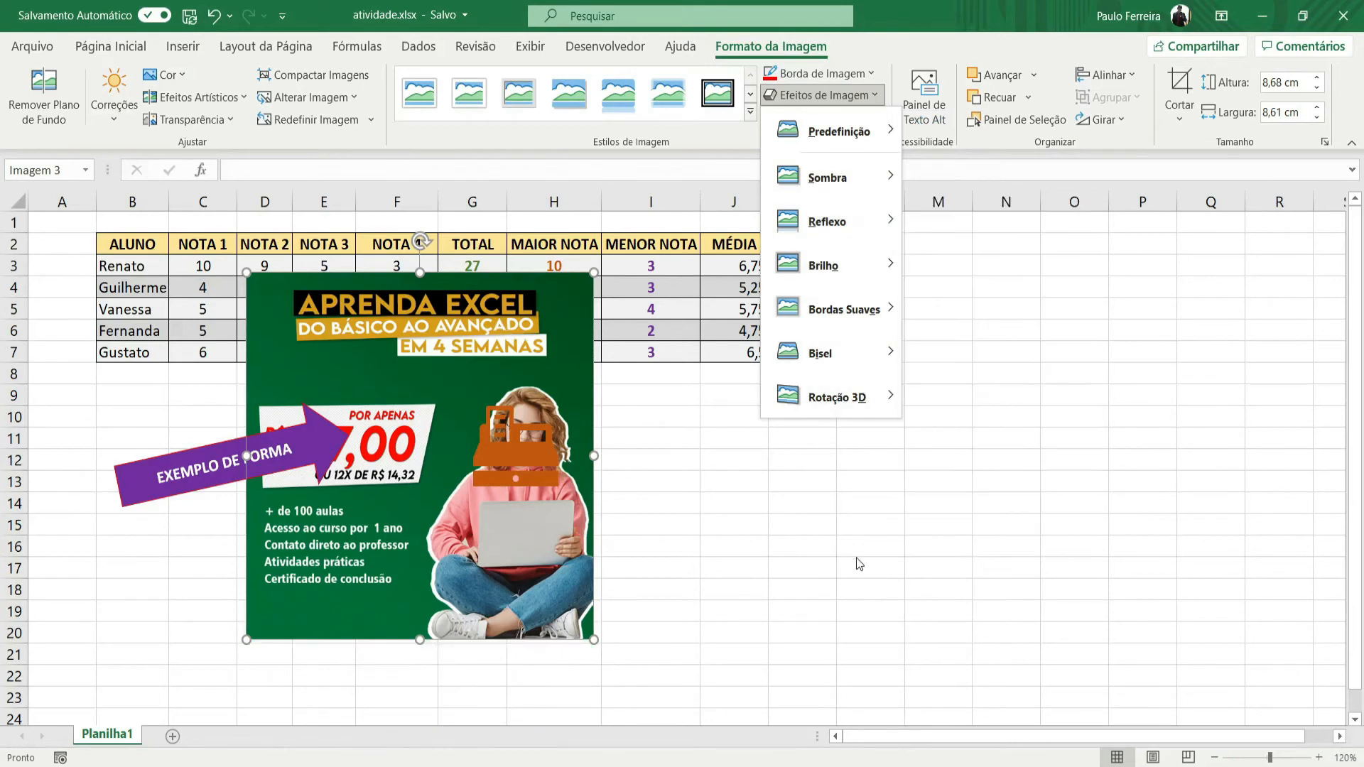
drag(313, 362, 671, 441)
drag(516, 446, 928, 391)
double_click(281, 441)
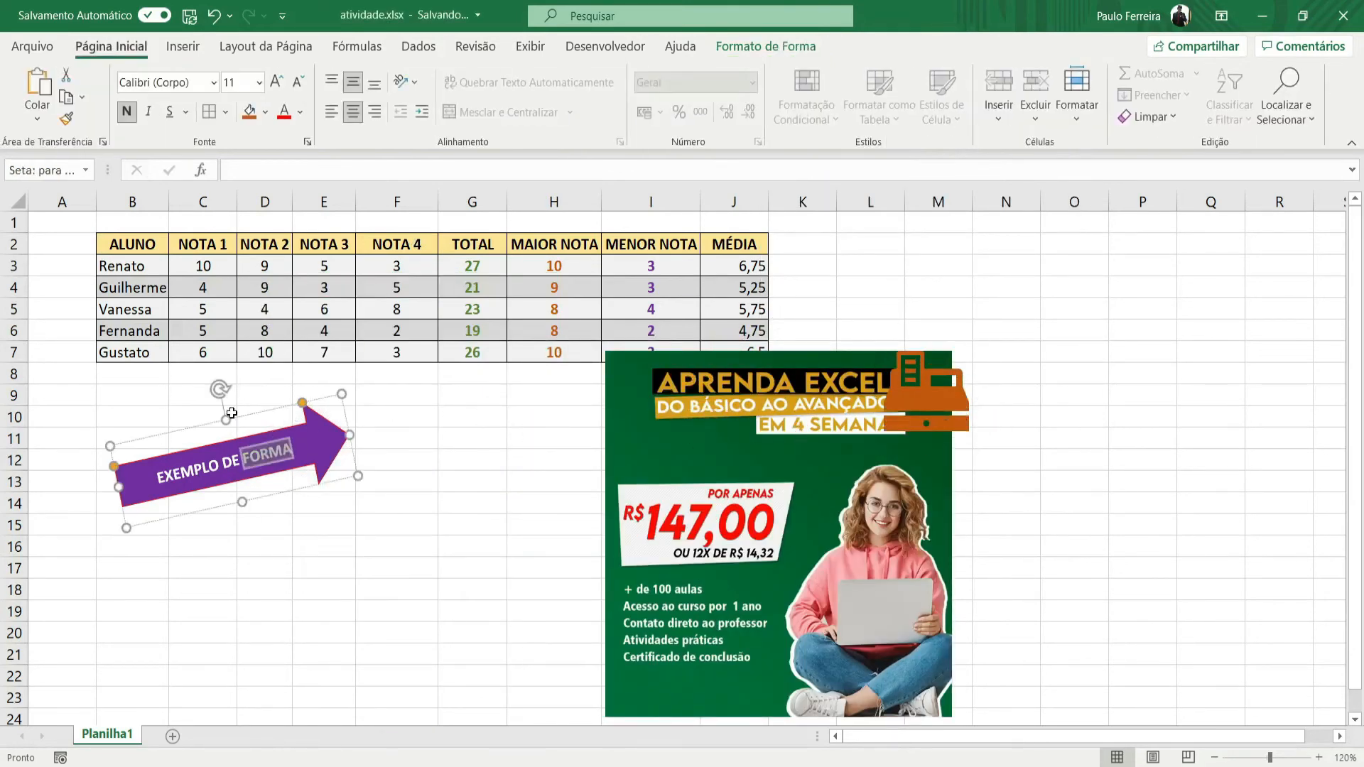
drag(243, 418, 704, 419)
drag(866, 535, 860, 458)
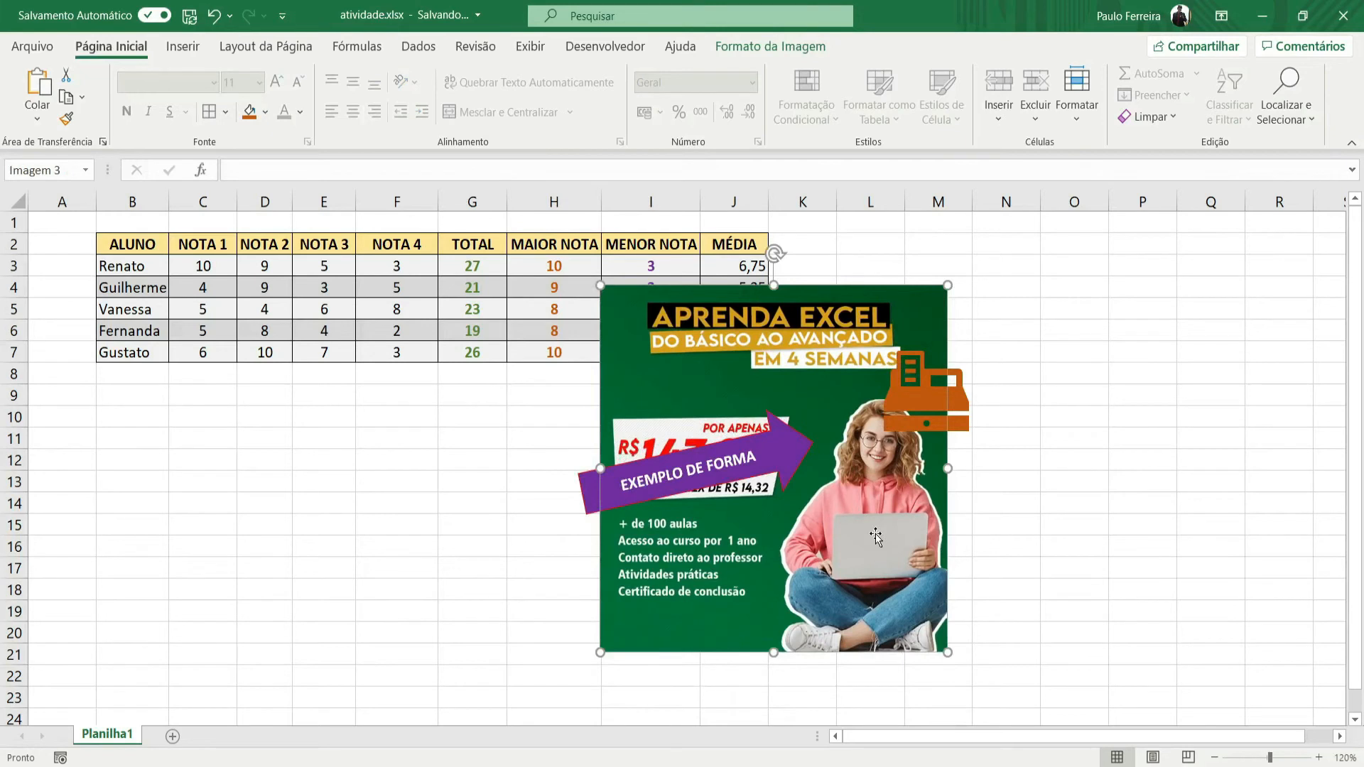
drag(792, 442, 989, 353)
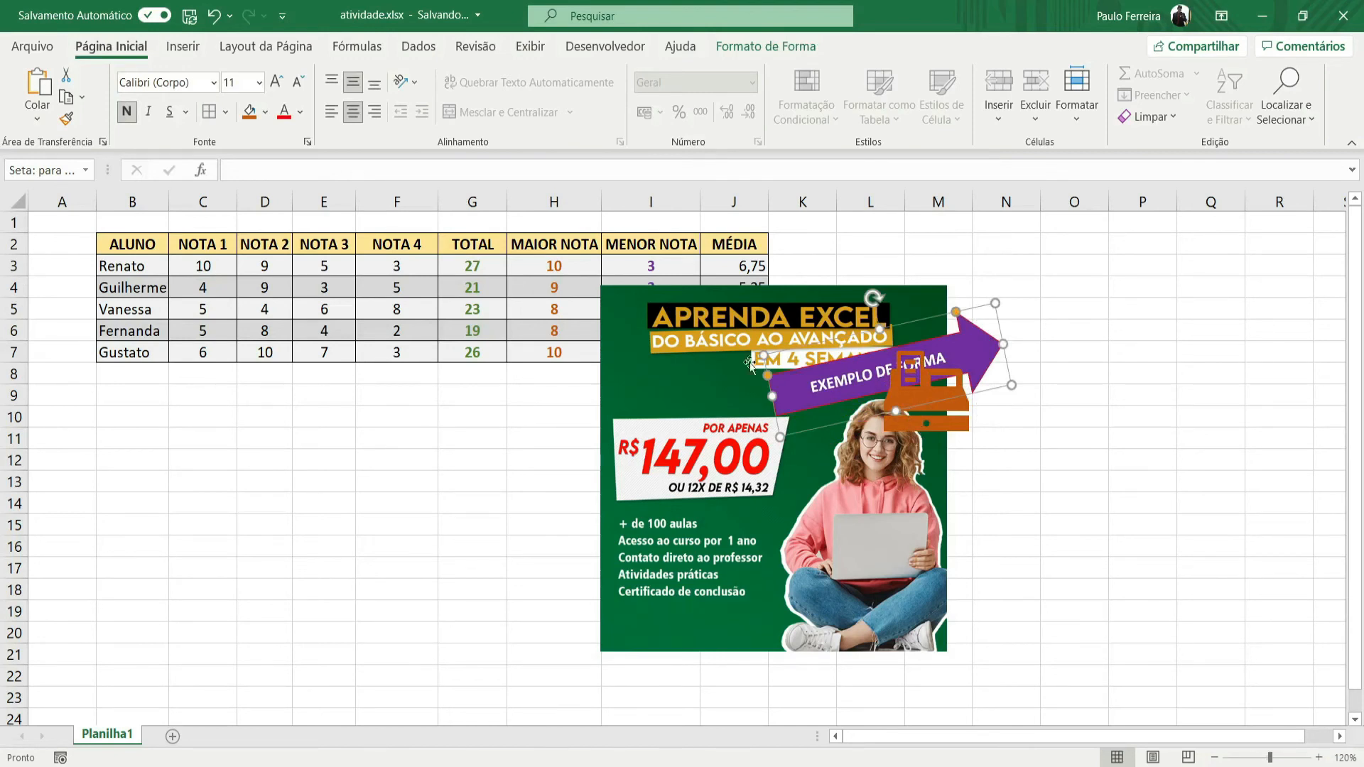
Step: Bring the picture forward in front of the arrow and icon, and send it back behind both again
click(667, 347)
click(770, 47)
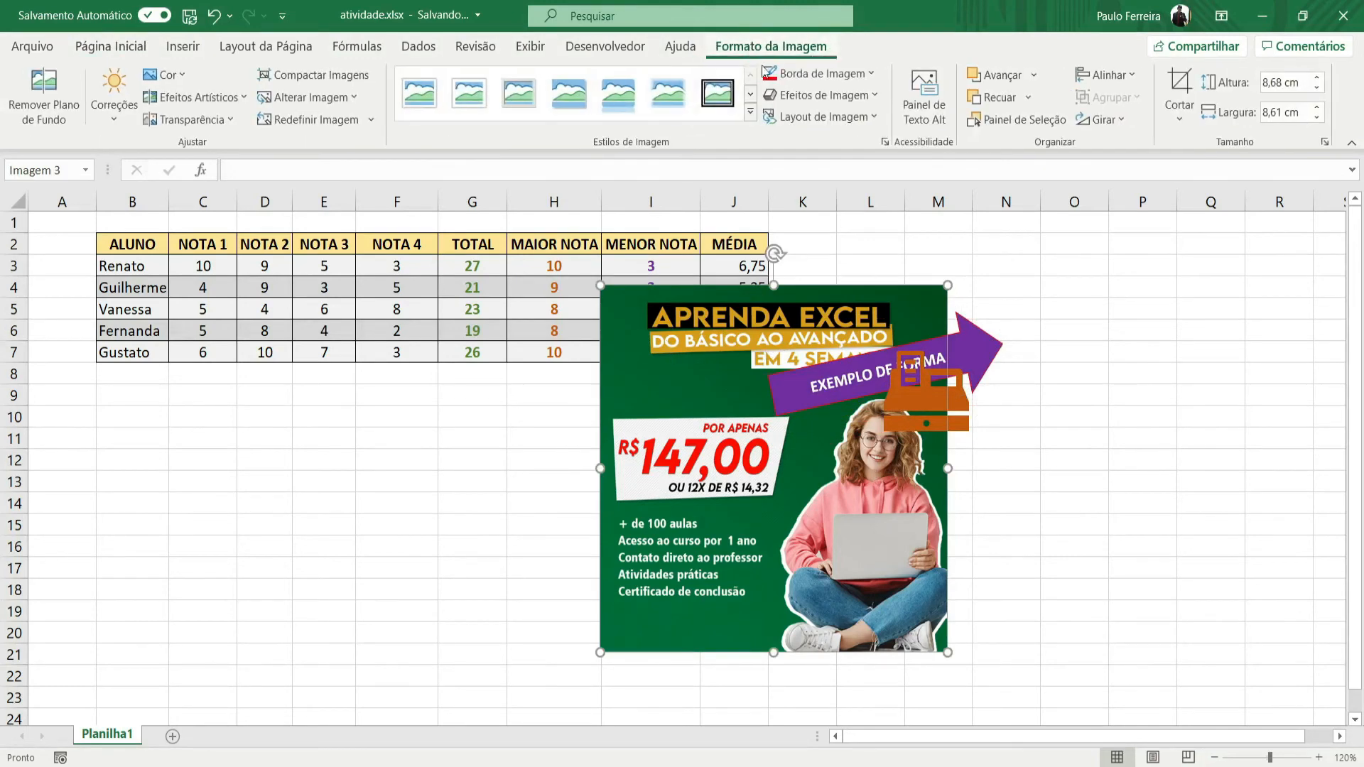
click(1008, 83)
click(1007, 83)
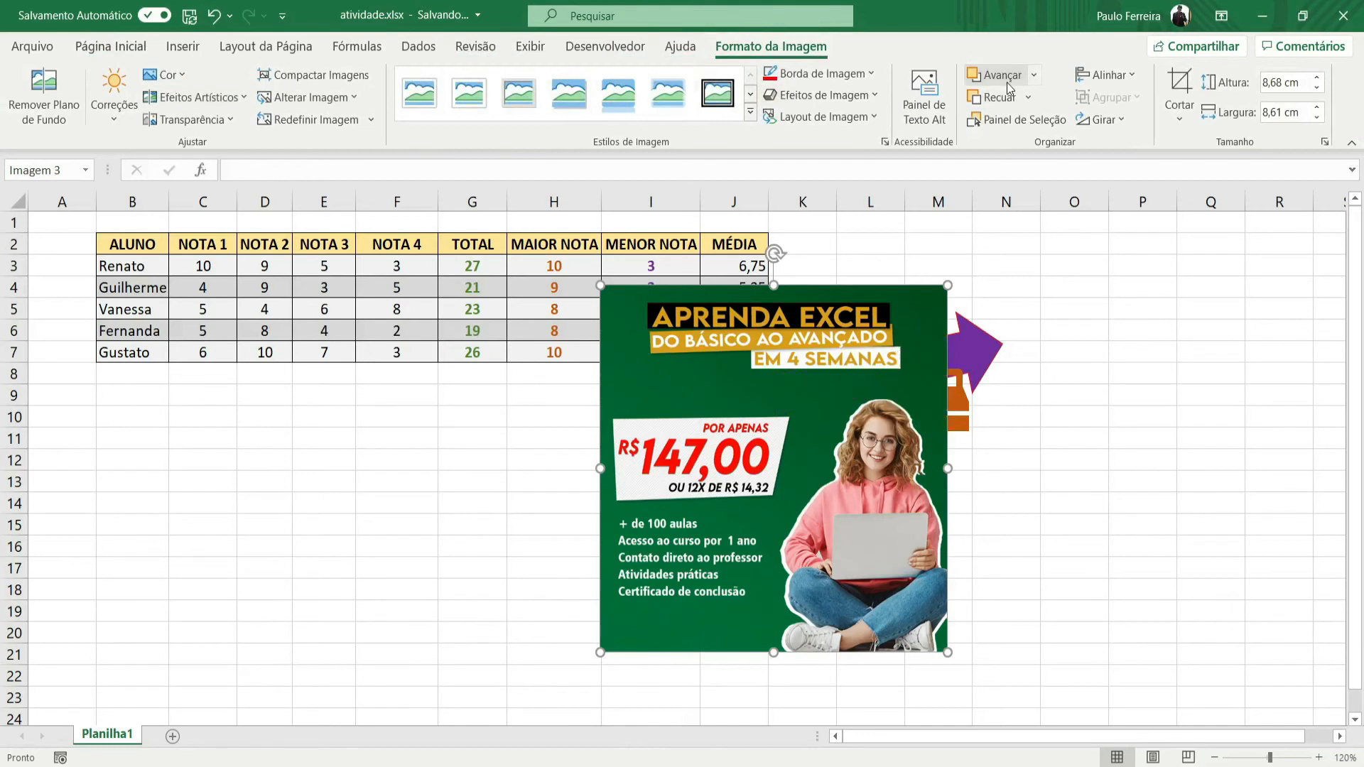
click(1004, 99)
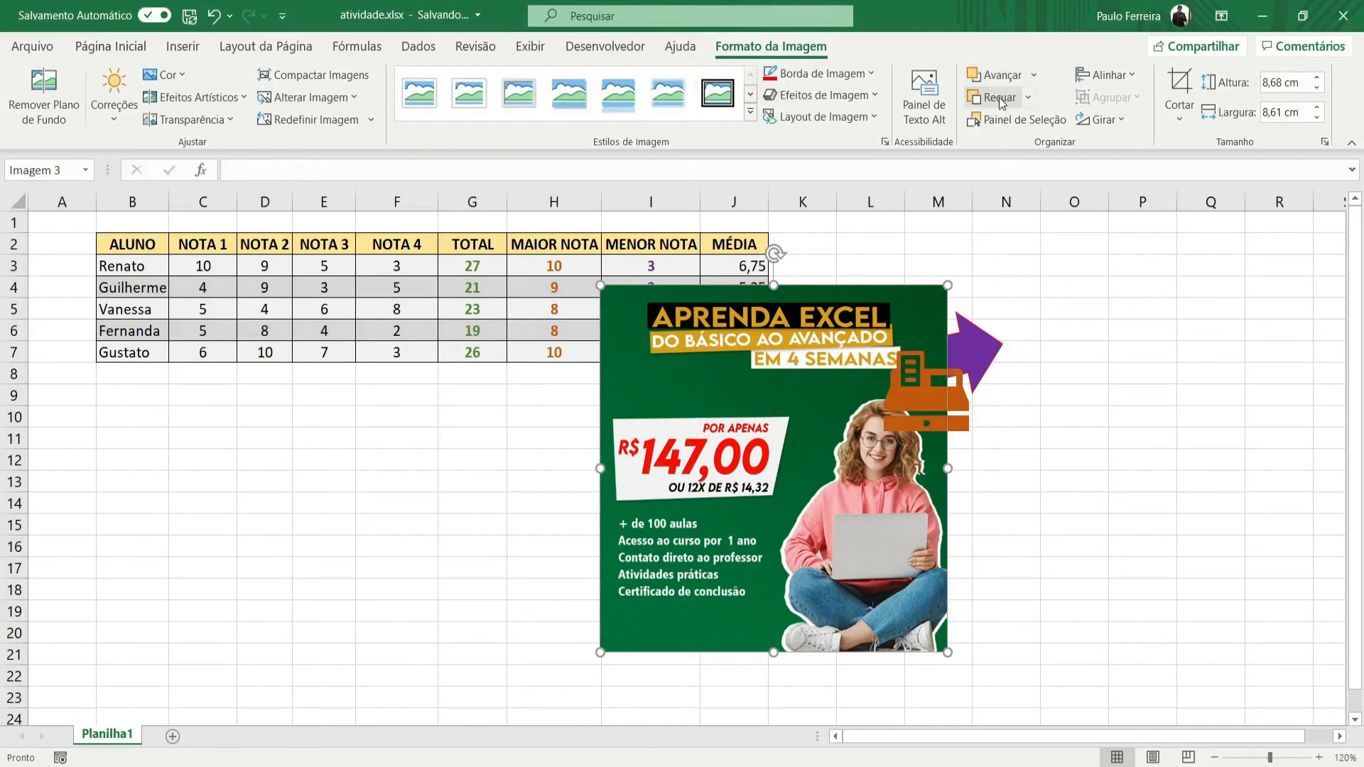
click(1004, 99)
Step: Send the arrow backward behind the picture, and bring it forward in front of the cash register icon
click(983, 336)
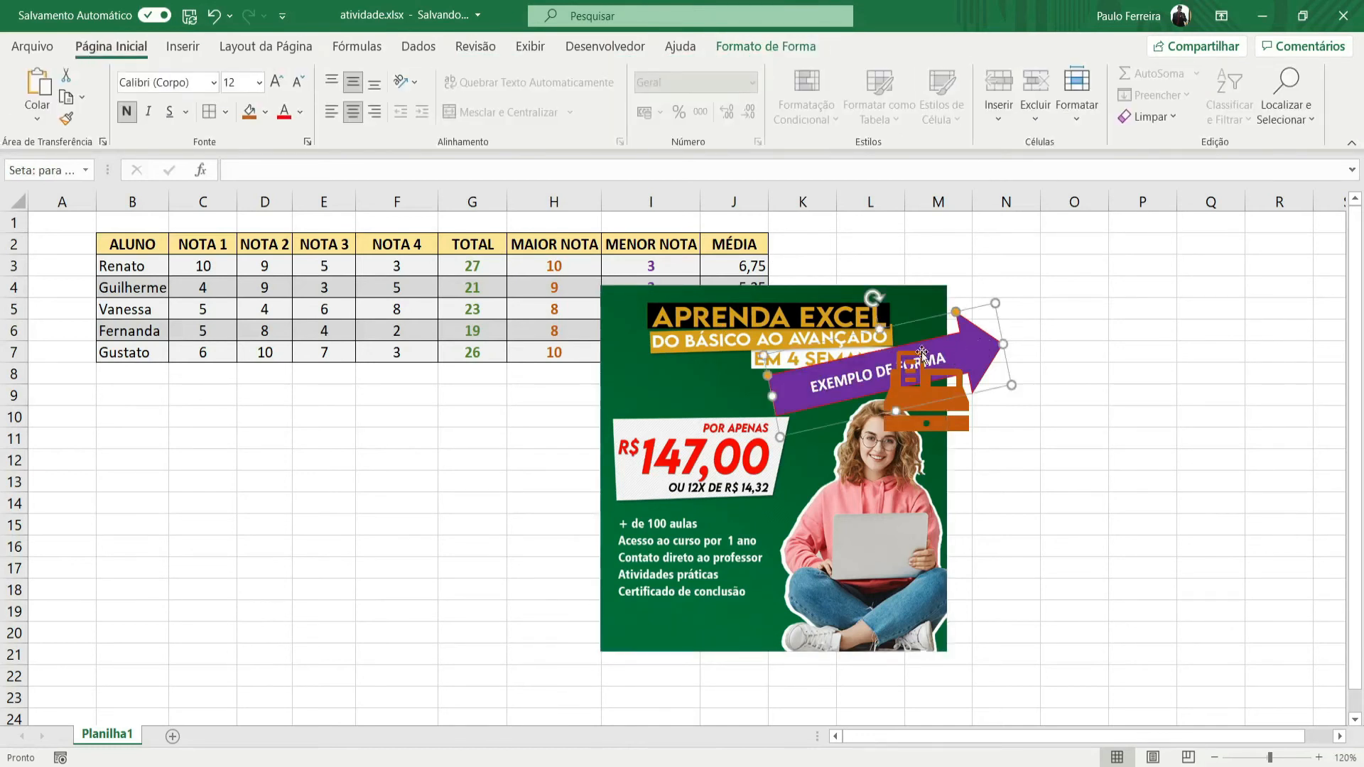
click(773, 50)
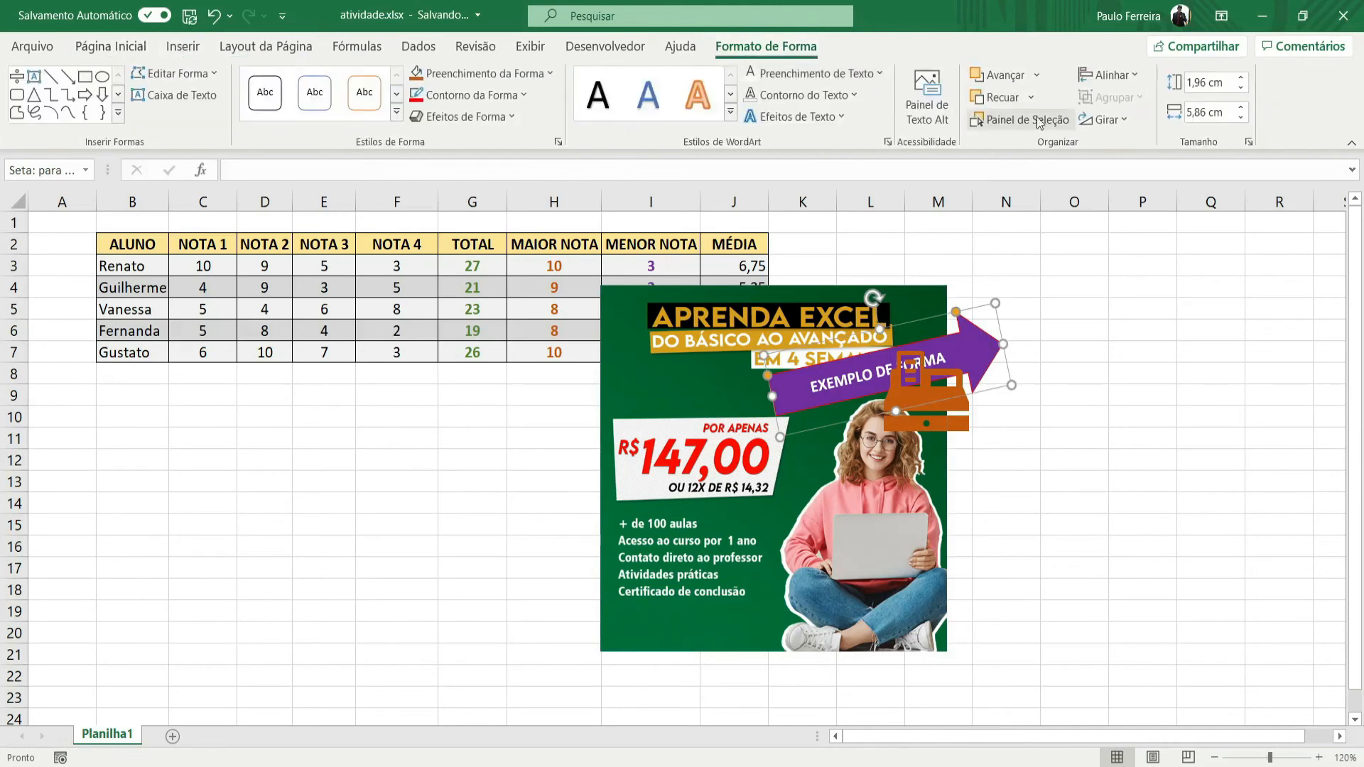
click(1000, 100)
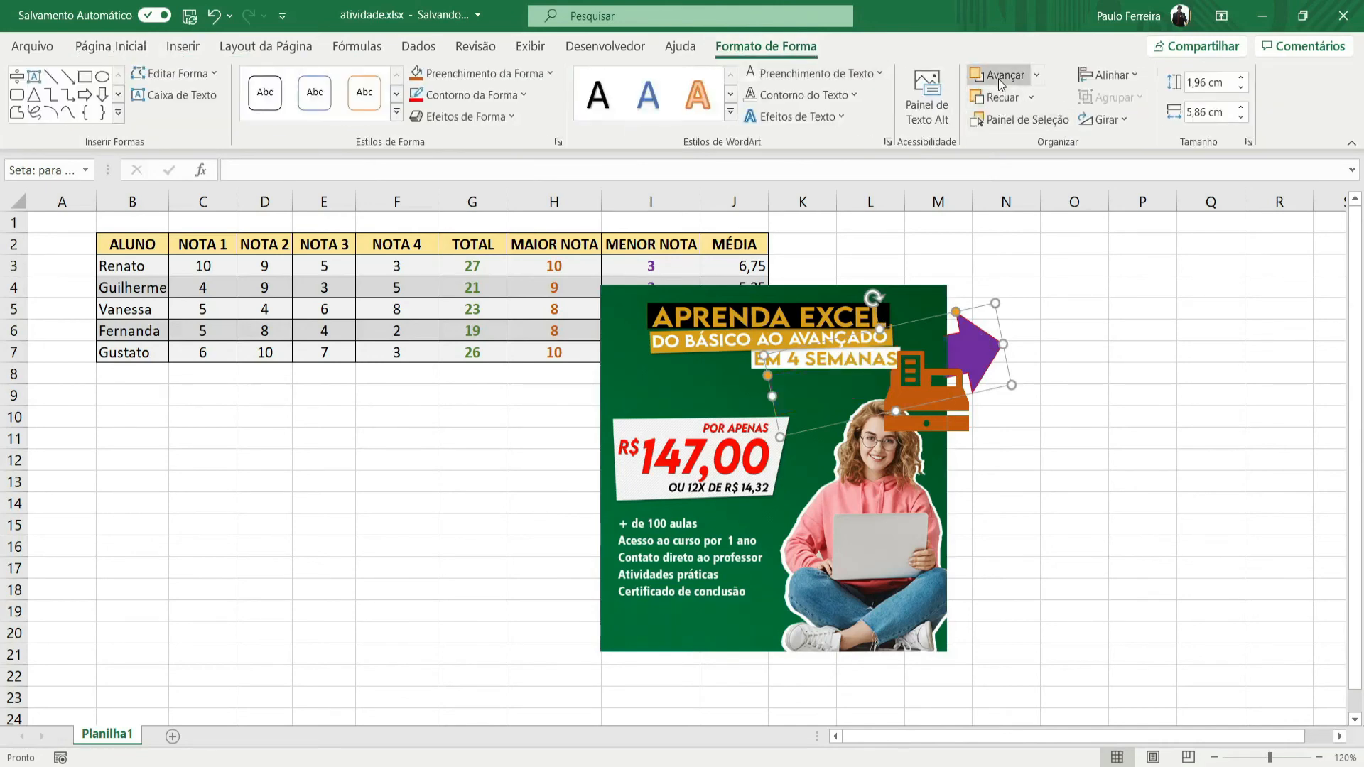
click(999, 76)
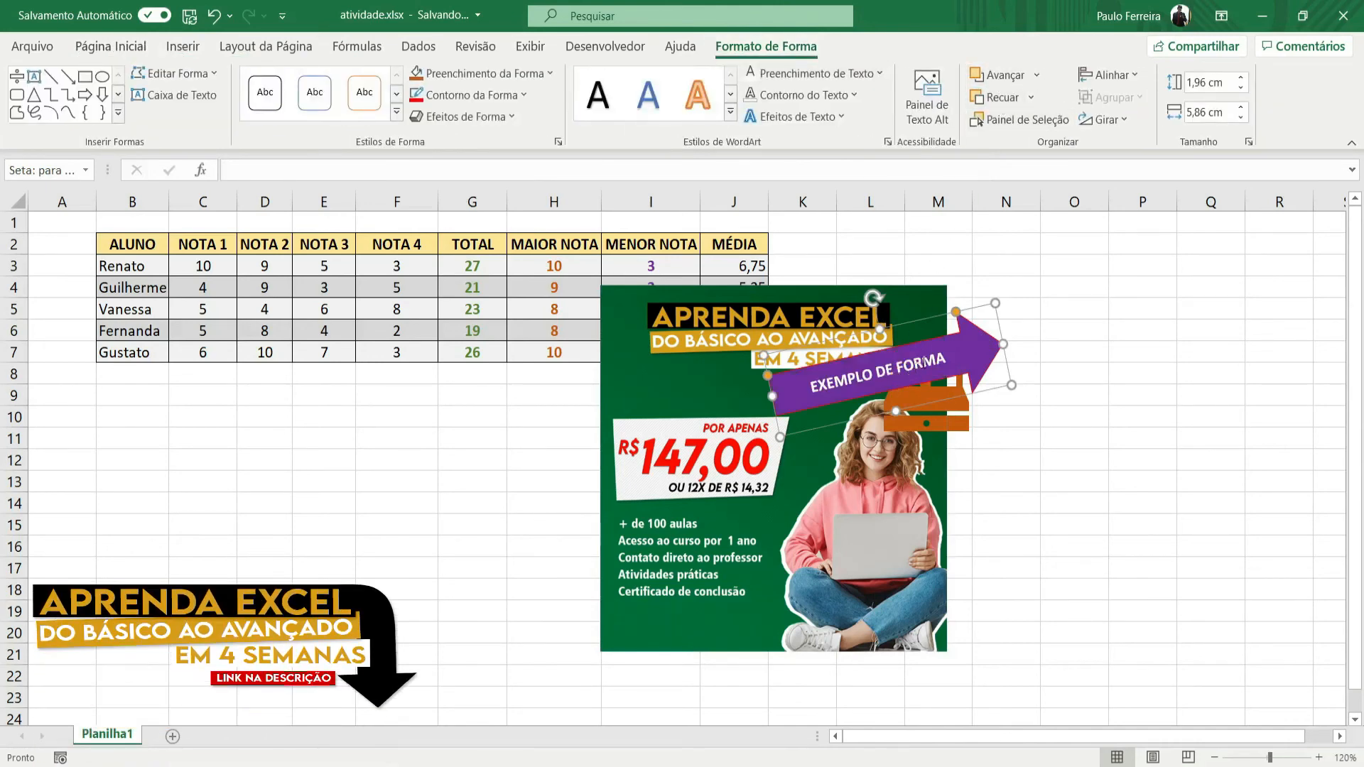
Step: Separate the illustrations below the table: picture from column B, cash register icon over columns G and H, and arrow from column G under the icon
double_click(908, 377)
drag(980, 307, 1176, 231)
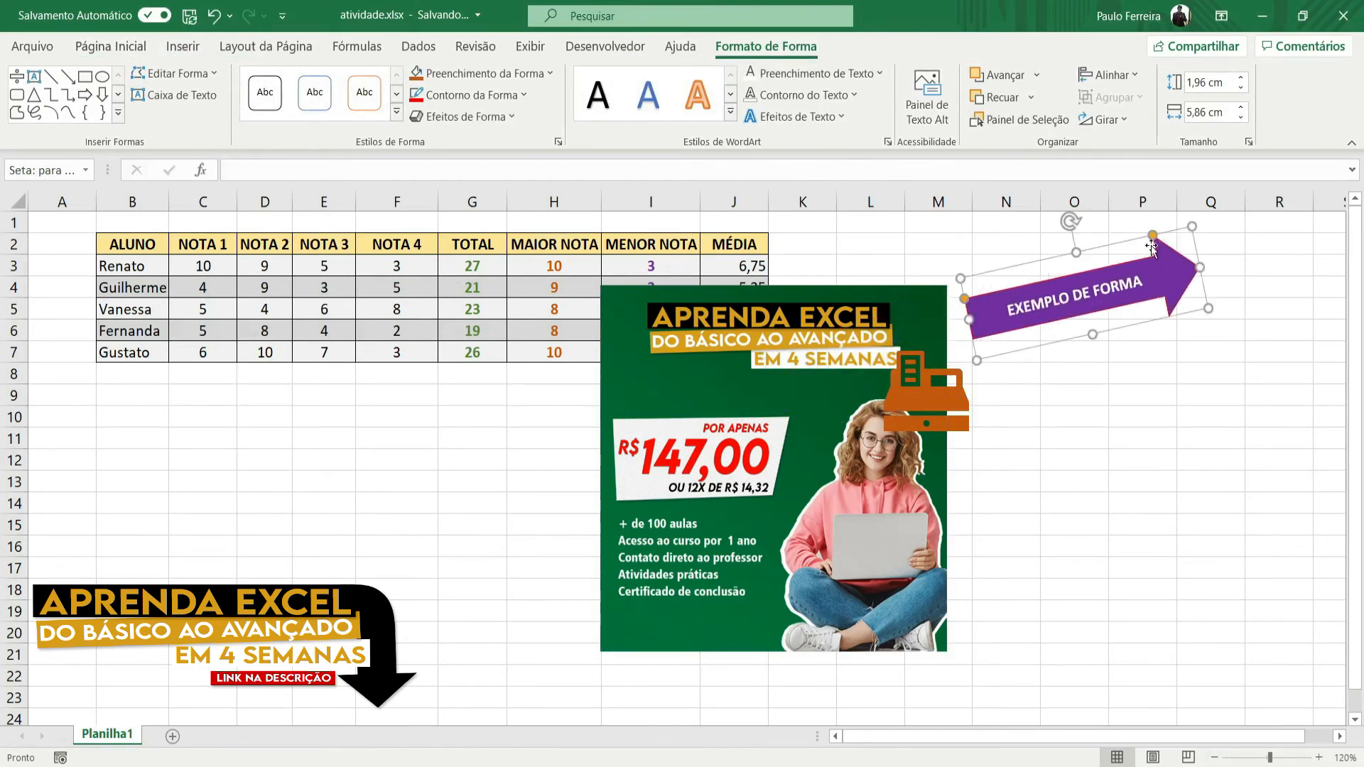
drag(717, 404, 211, 487)
click(945, 409)
drag(961, 399, 515, 447)
click(1082, 300)
drag(1093, 257, 606, 465)
click(409, 425)
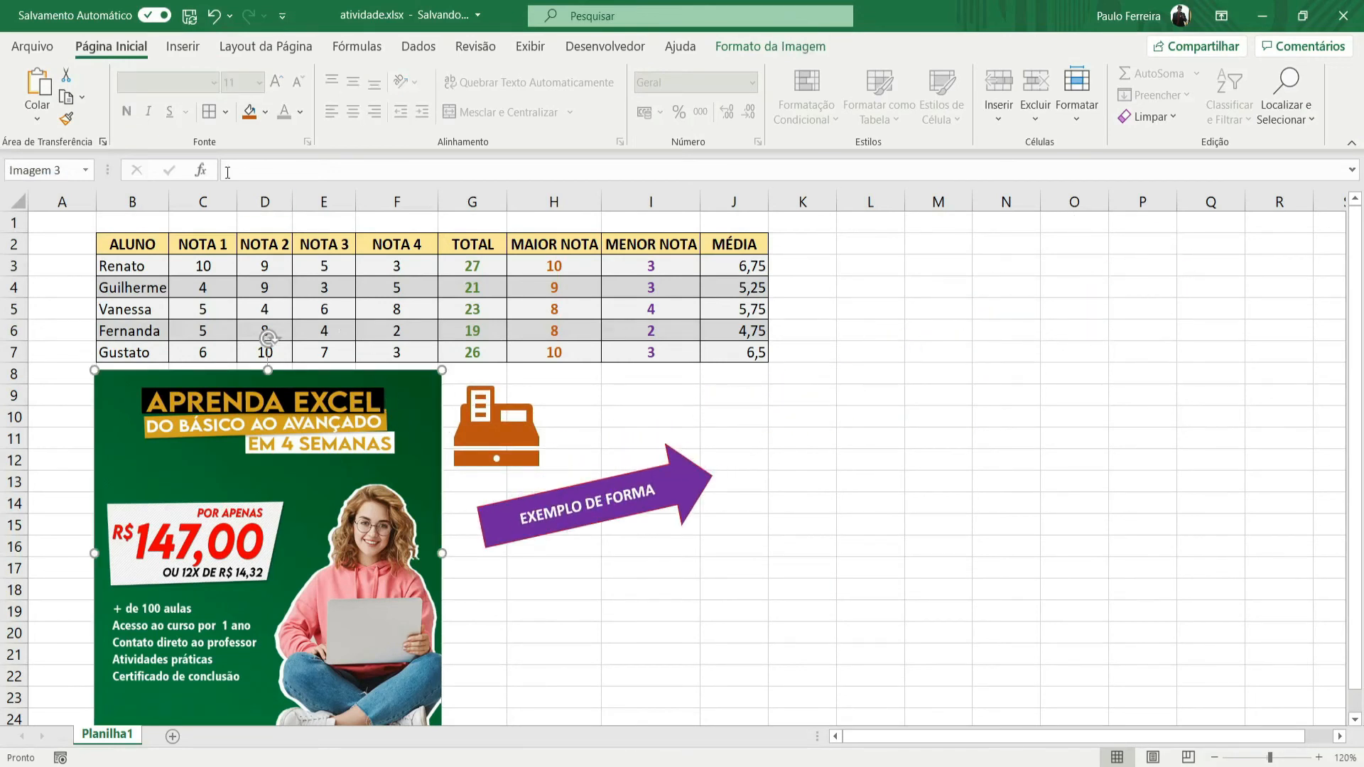
Step: Insert a WordArt in the blue gradient style with reflection, and place it clear of the illustrations over columns J to R
click(181, 46)
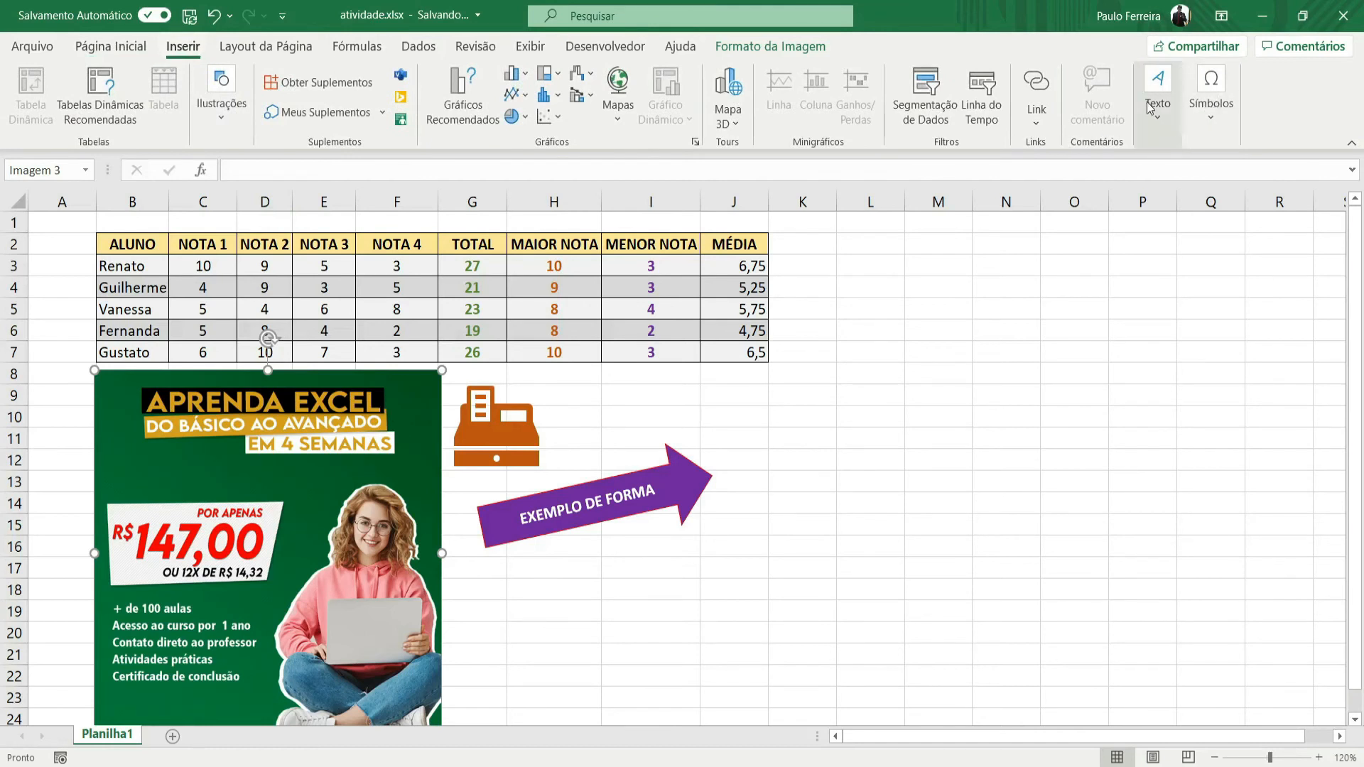
click(1165, 131)
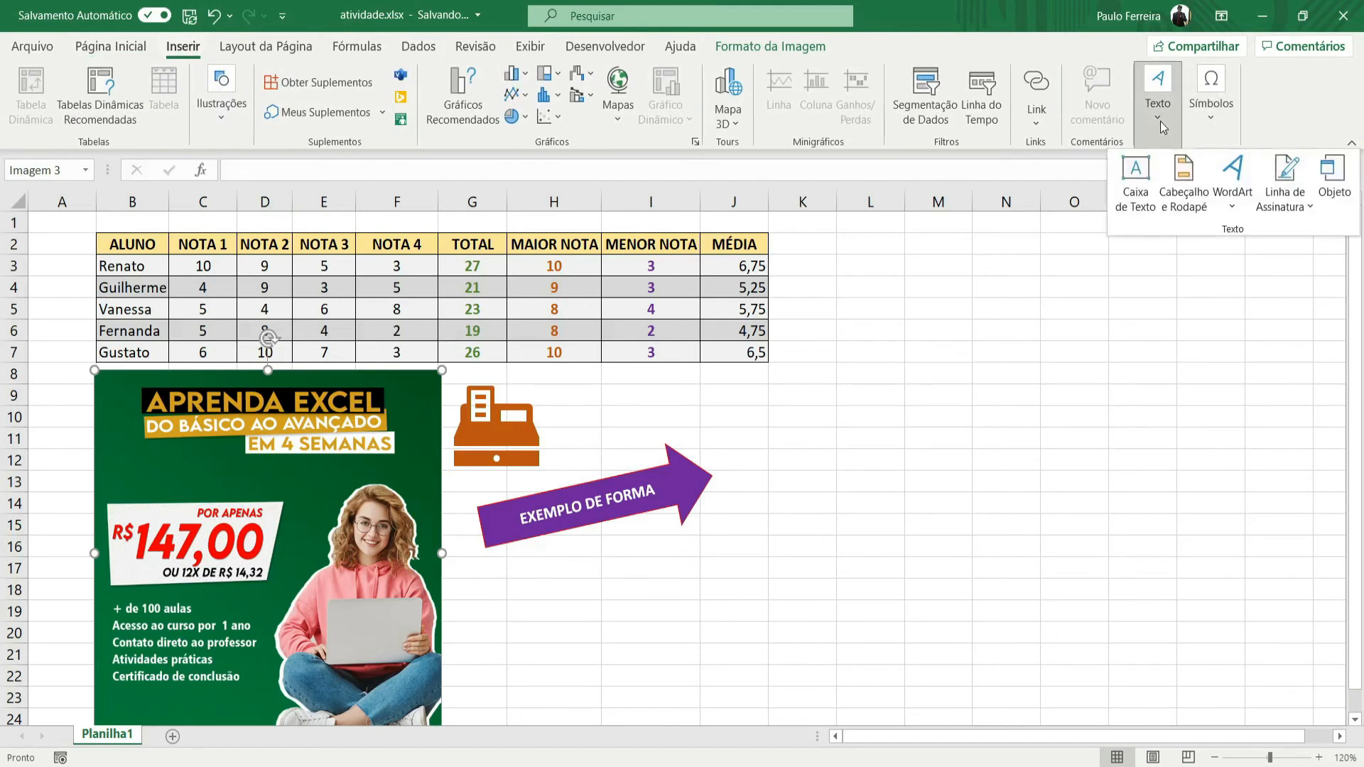
click(1223, 202)
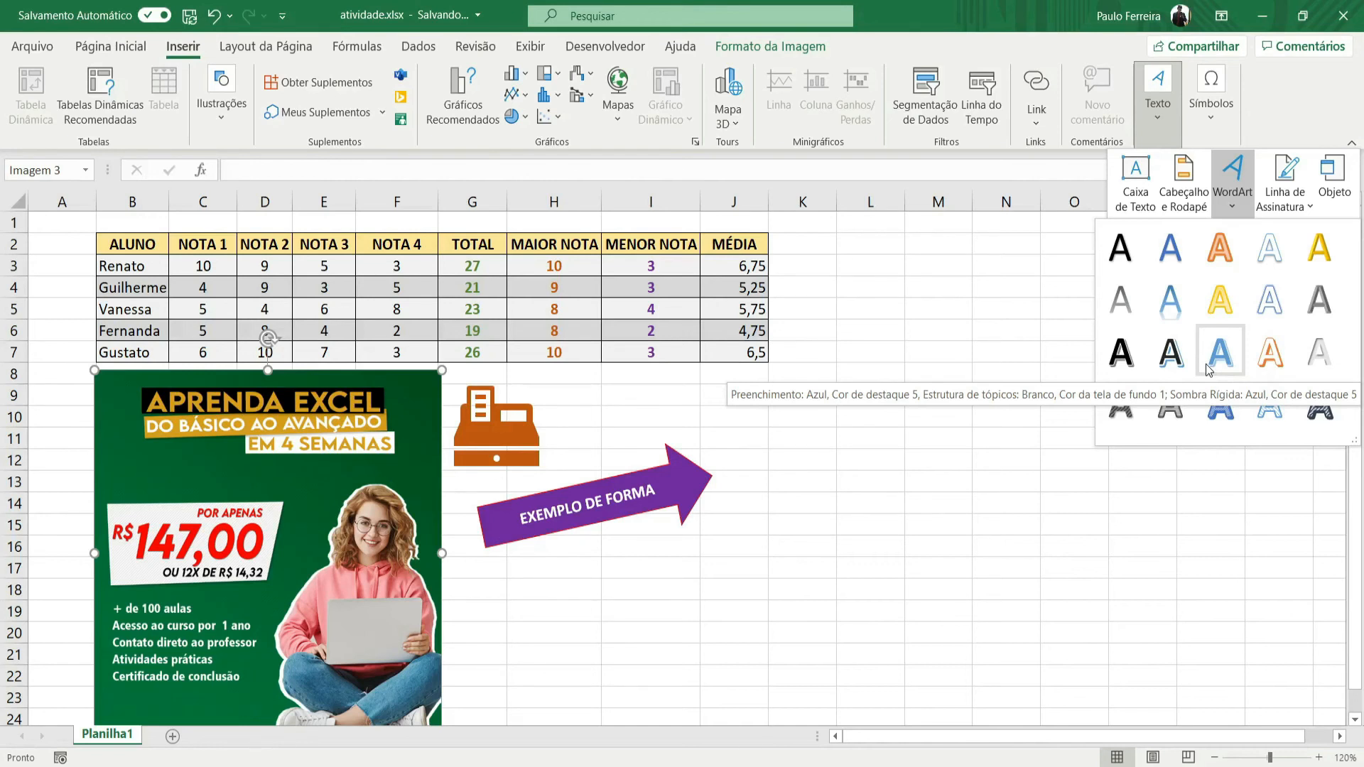
click(1170, 298)
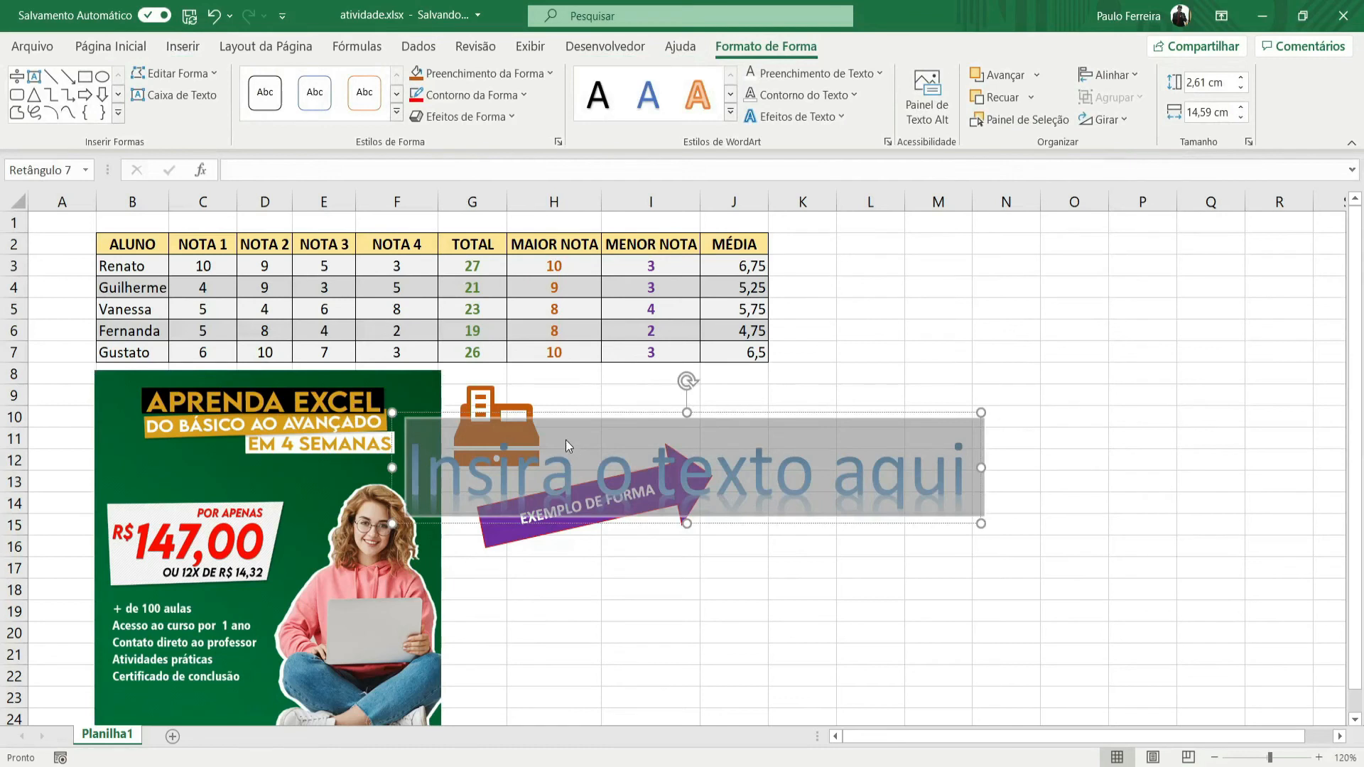
drag(751, 410, 1089, 359)
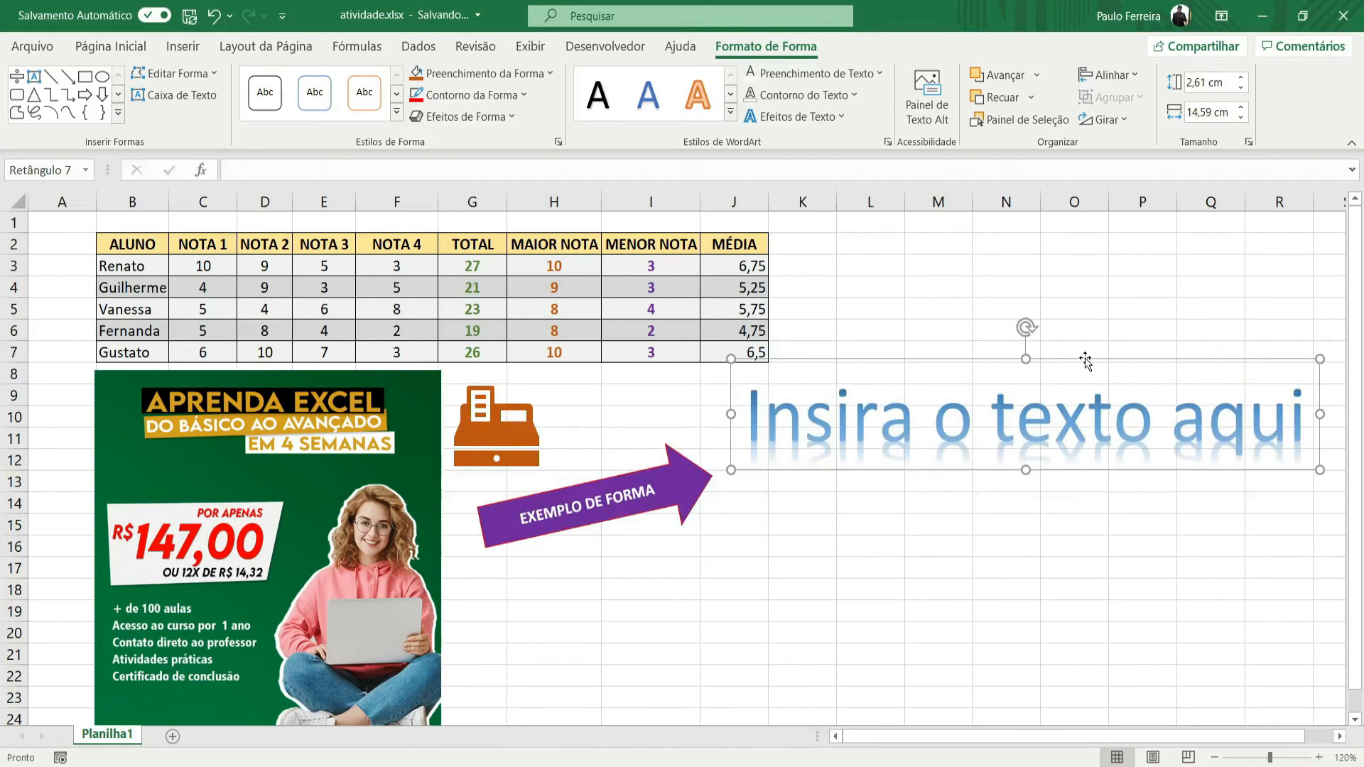
Step: Replace the WordArt placeholder text with "WordArt" and move the object beside the arrow over columns K to O
triple_click(1067, 426)
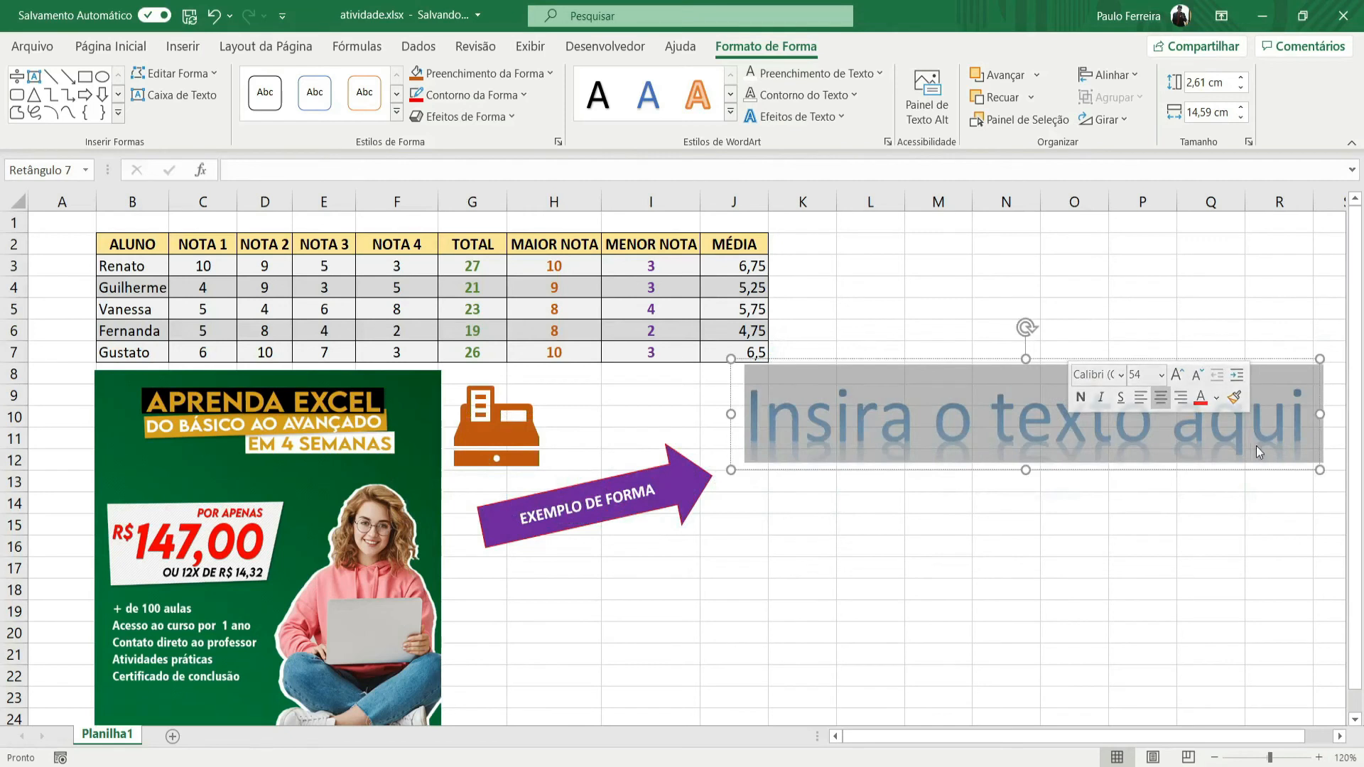
key(Delete)
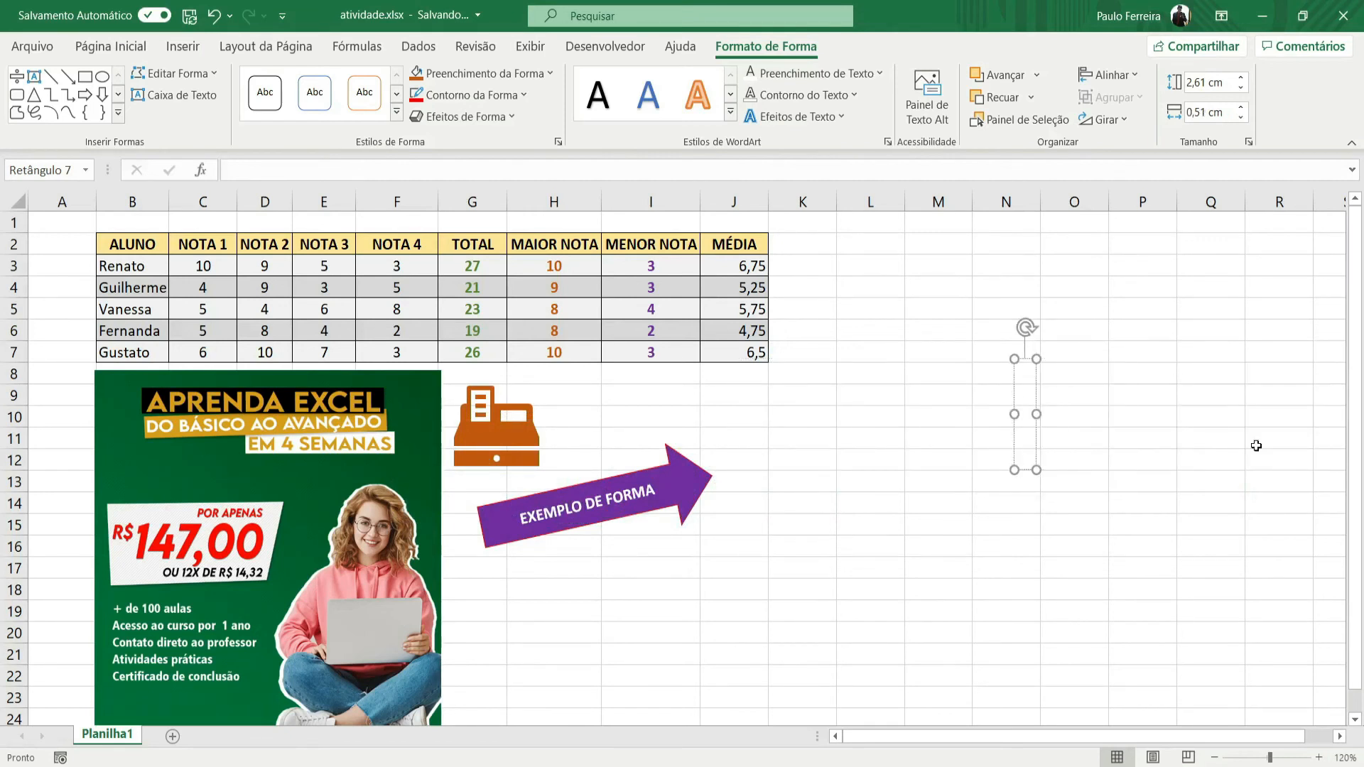
text(WordArt)
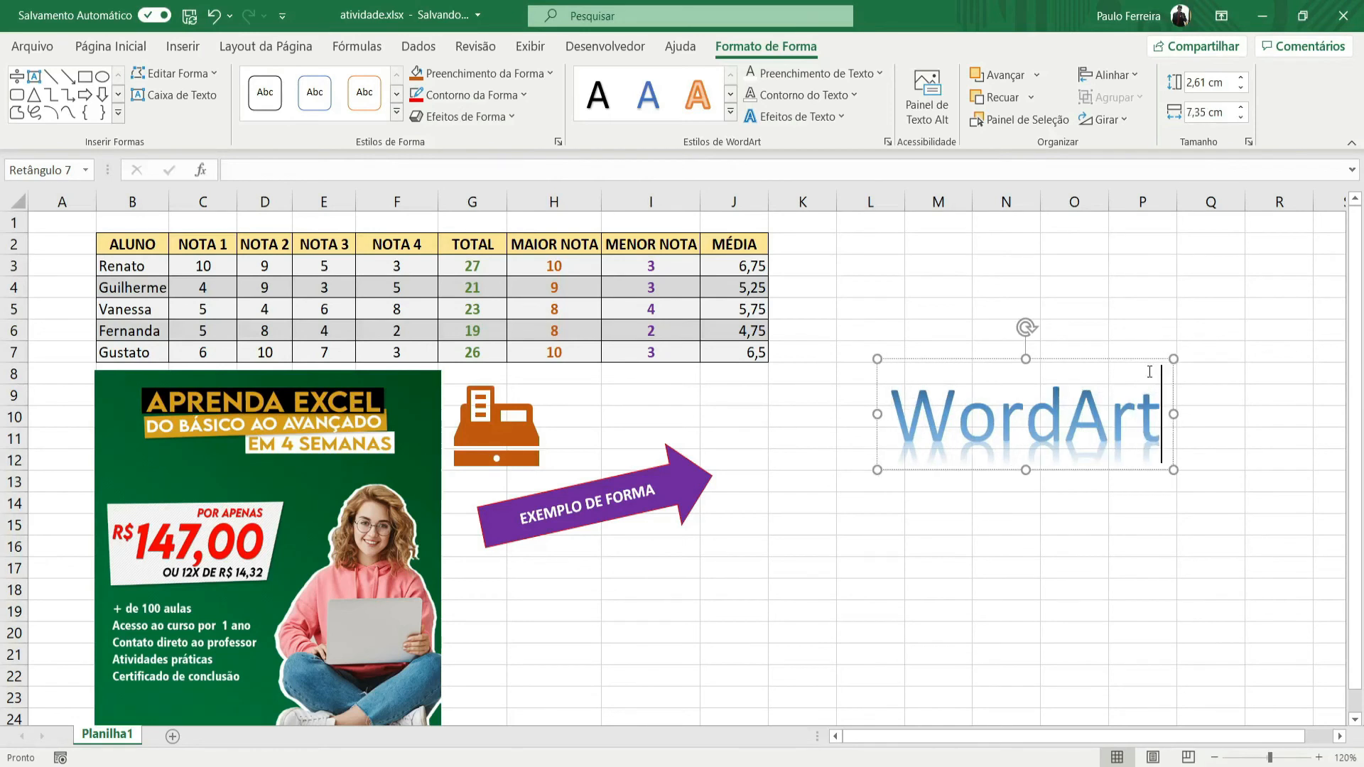
drag(1104, 473, 1020, 496)
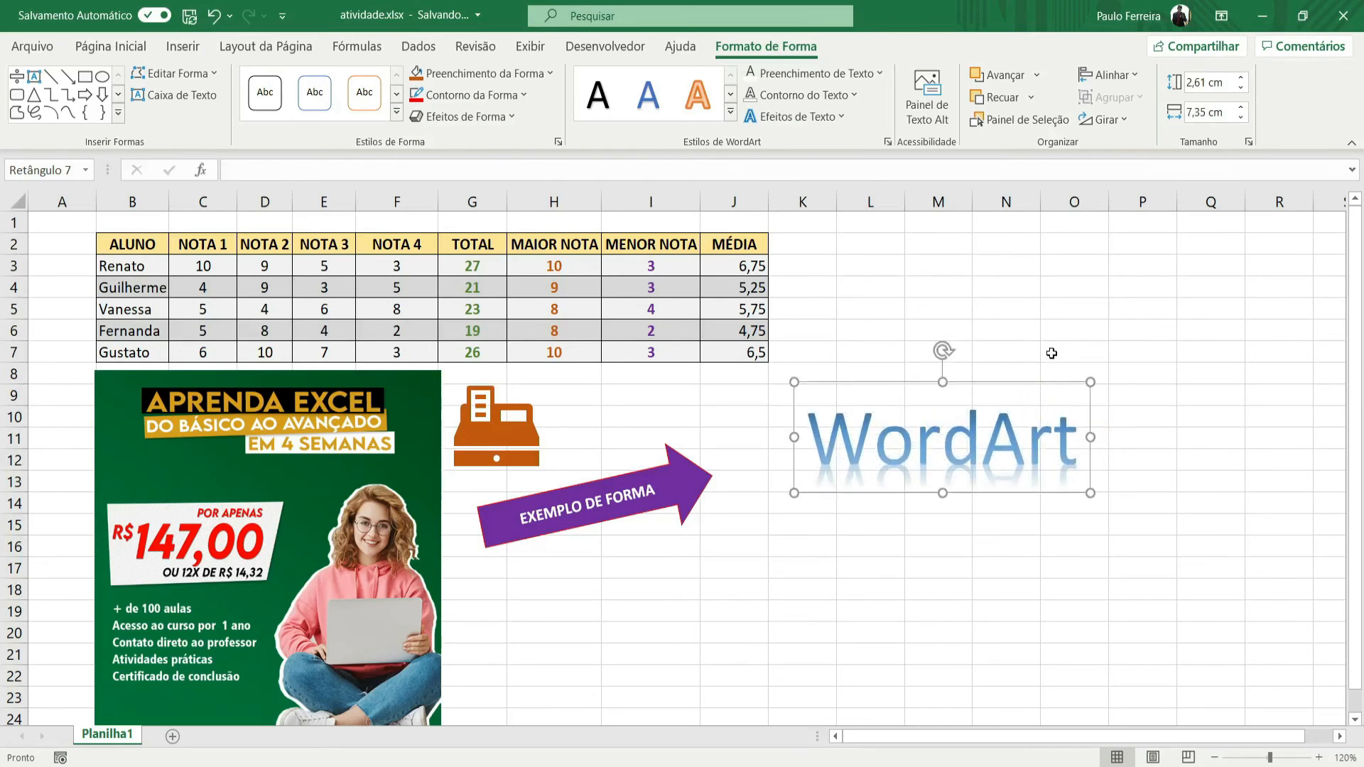
Step: Select all of the WordArt text and move the object up and away from the arrow, over columns M to Q at rows 4 to 8
click(1052, 353)
click(1068, 446)
triple_click(1068, 447)
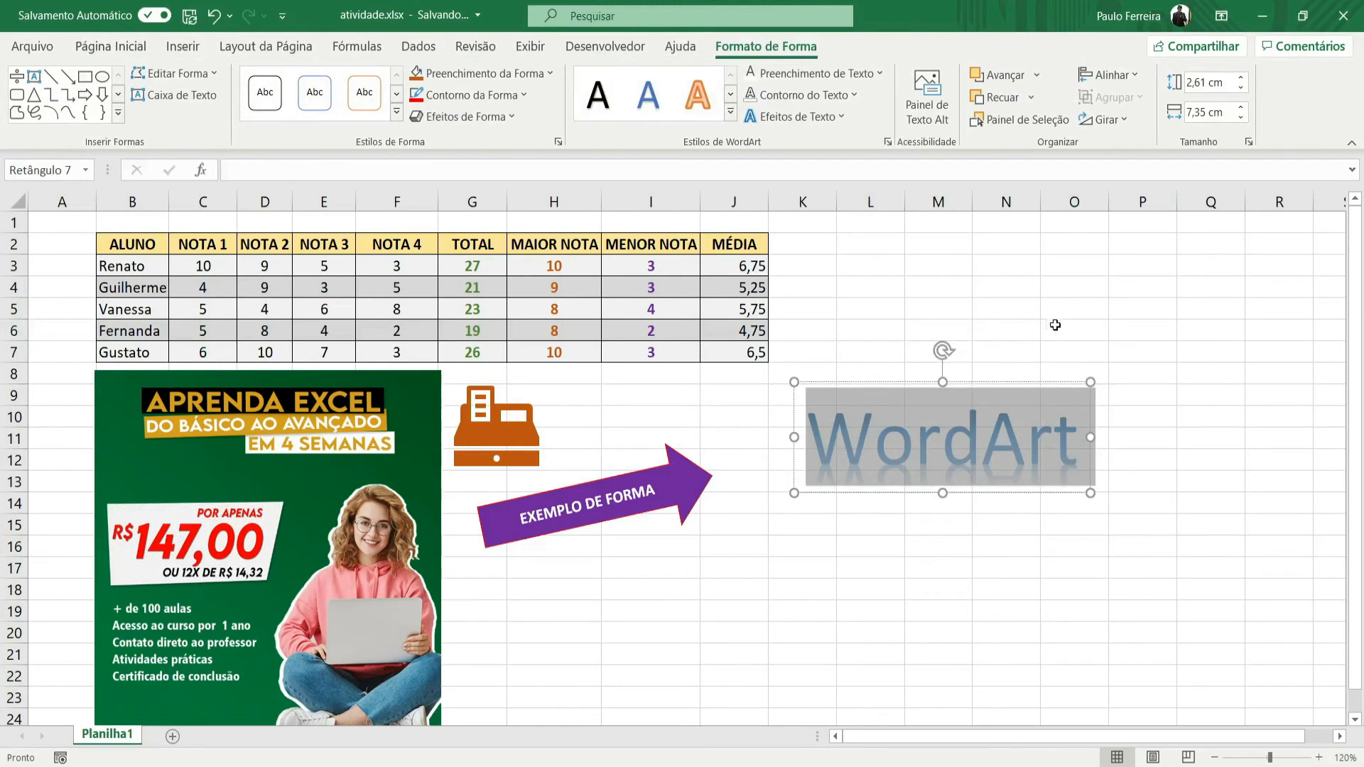
drag(1021, 382, 983, 405)
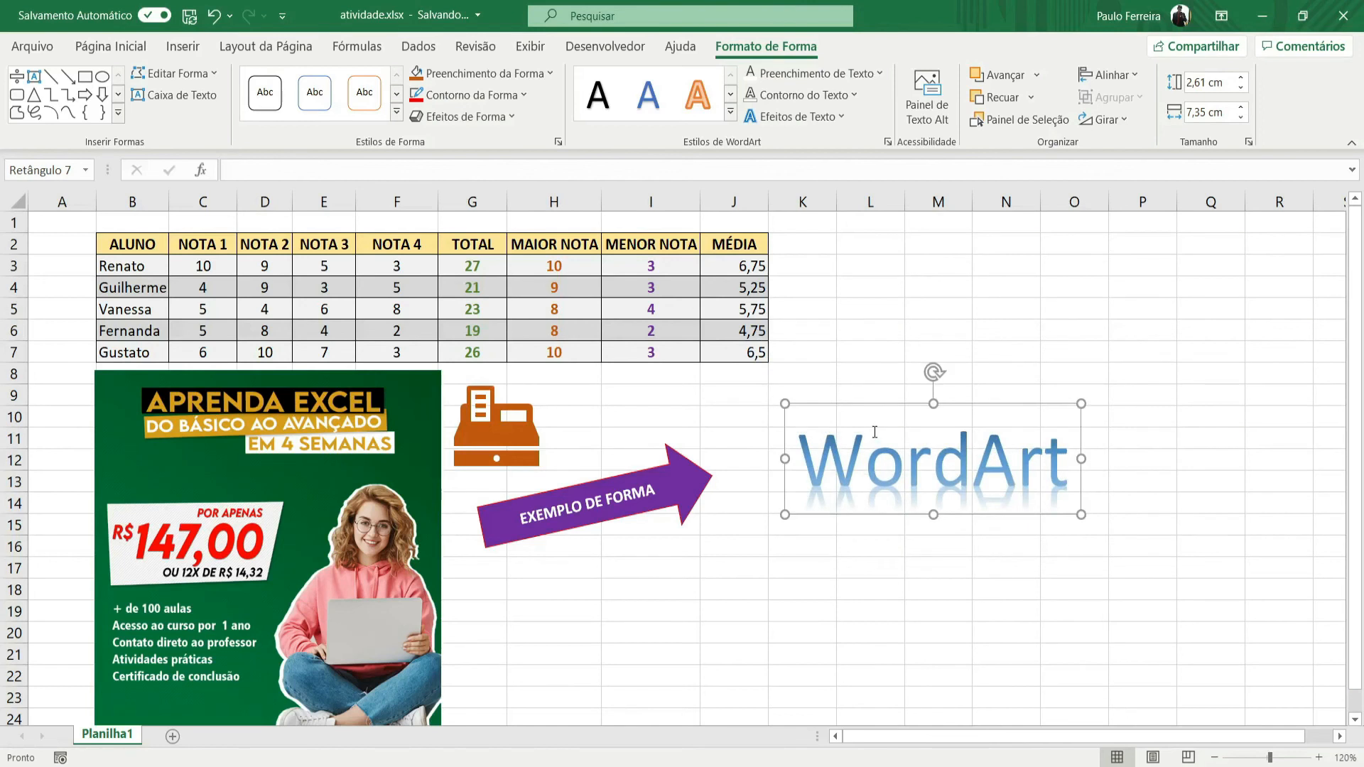
drag(874, 405, 1039, 278)
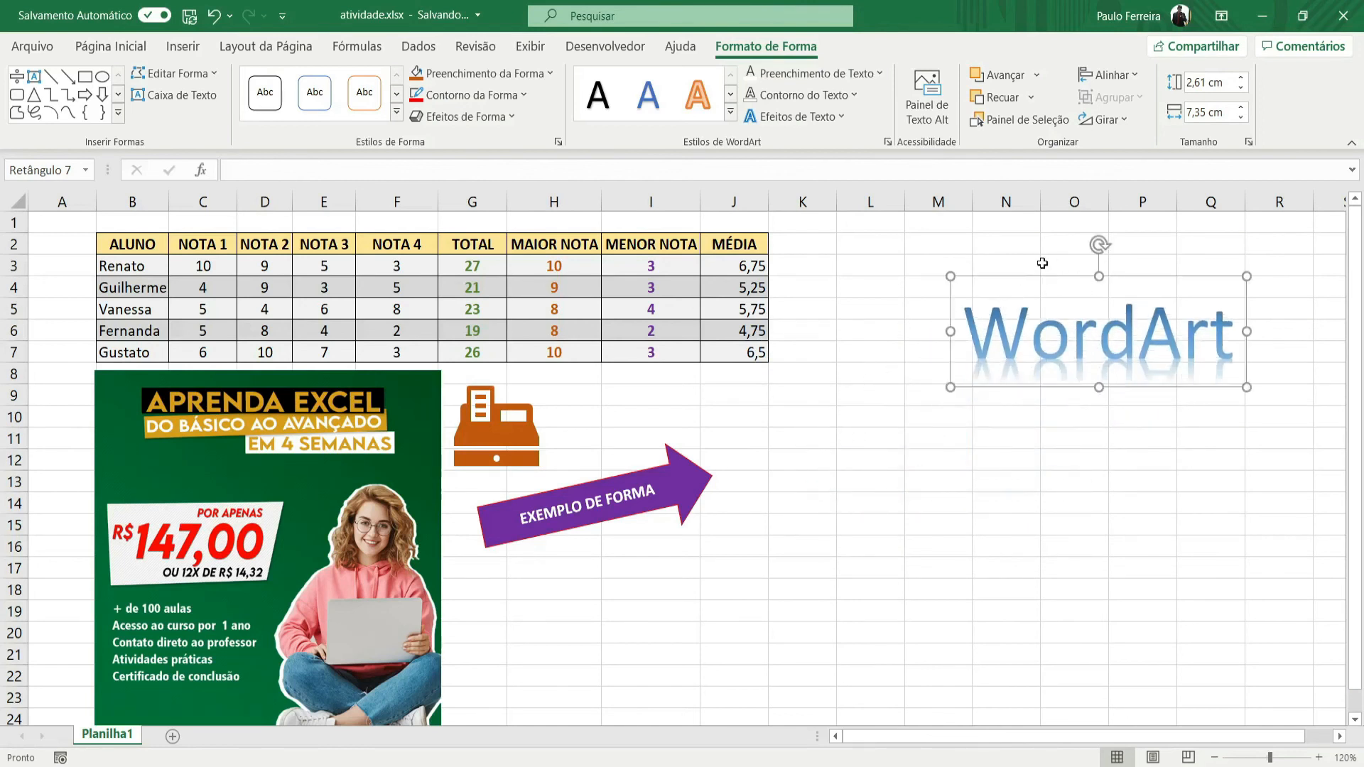
Step: Apply the blue WordArt style with white outline and hard shadow, and move the object down to about rows 6 to 10
click(731, 112)
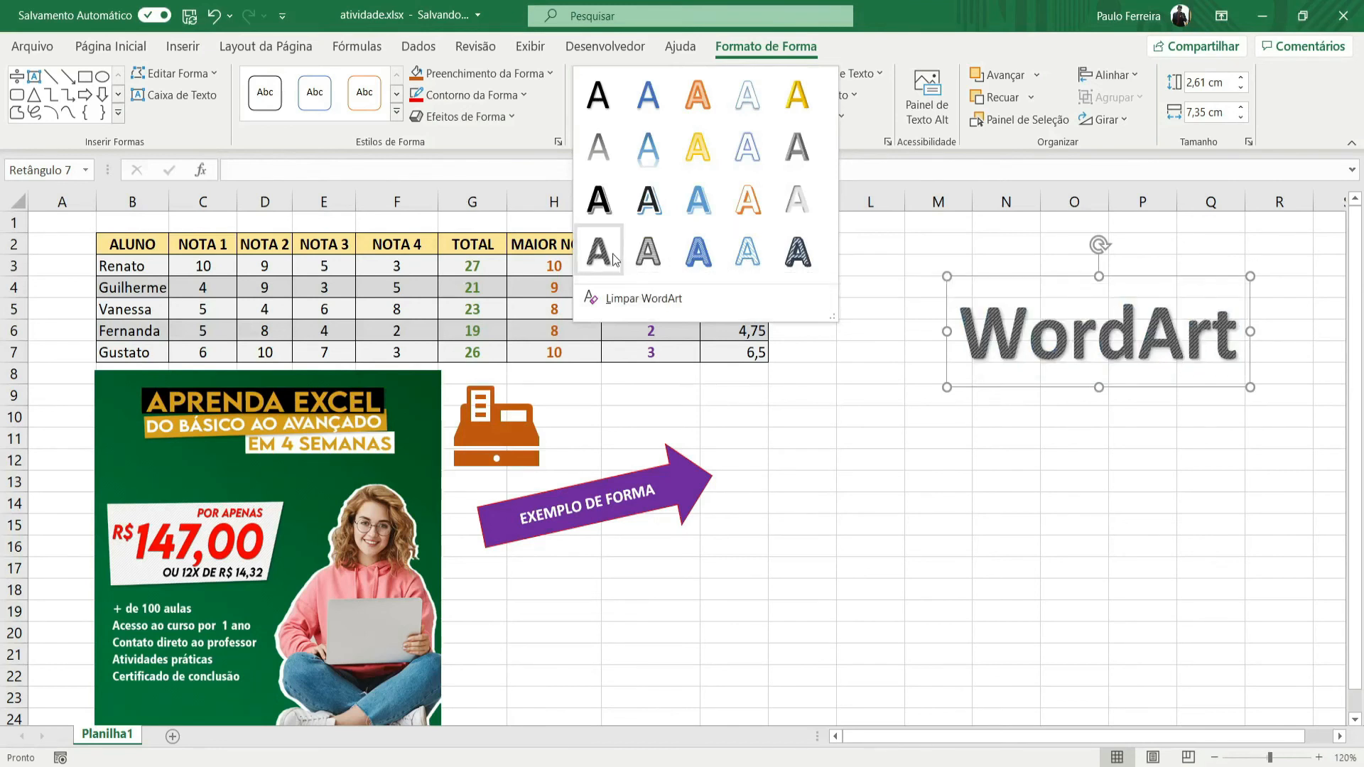
click(700, 190)
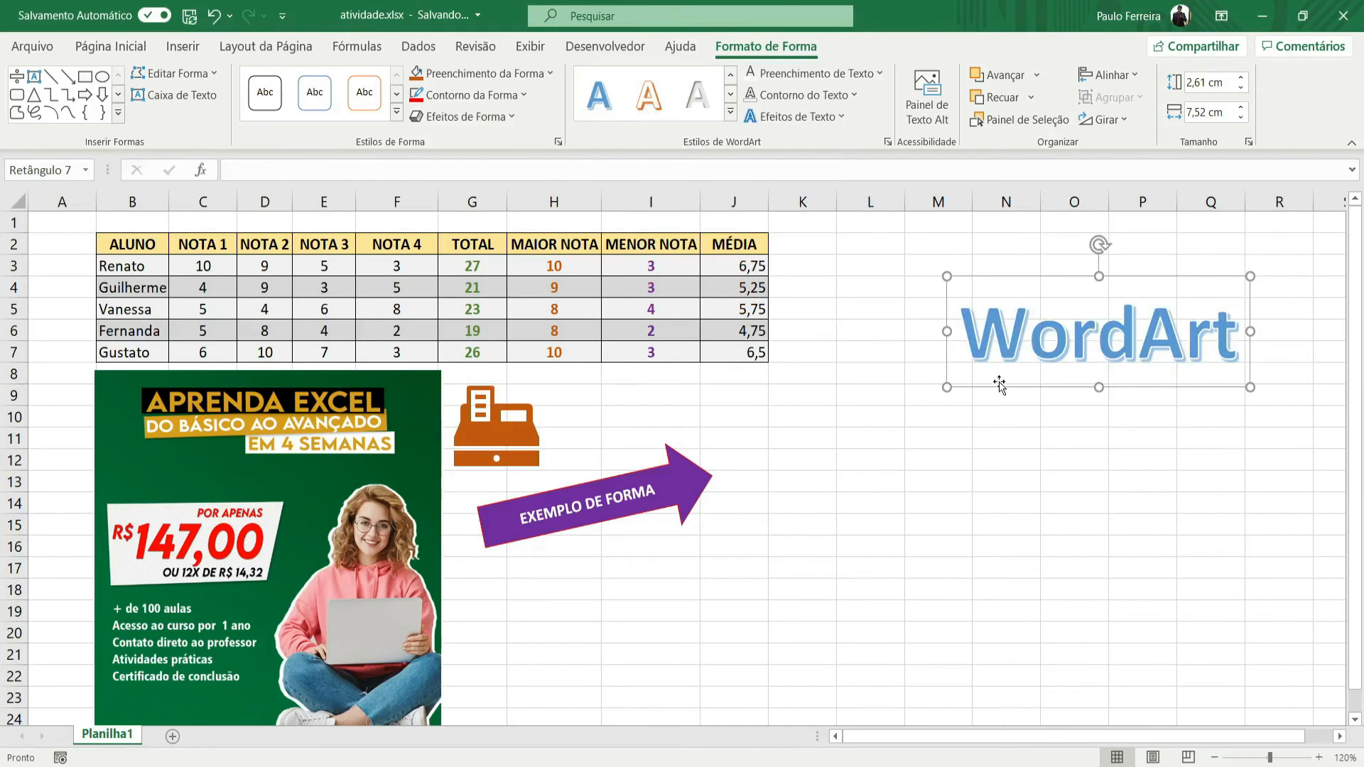
drag(1000, 388, 949, 421)
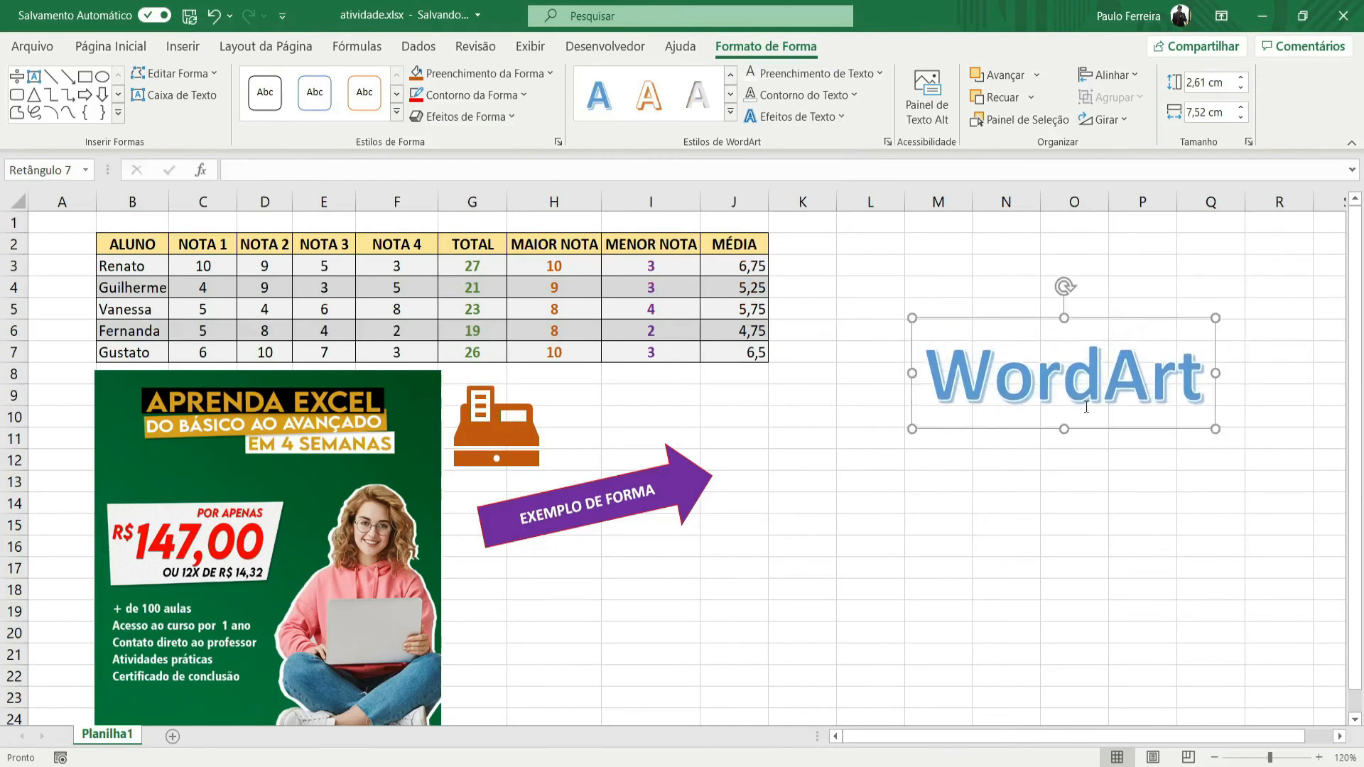
Step: Set the WordArt font to Amasis MT Pro Black, and increase its font size one step and decrease it back to 54
click(109, 50)
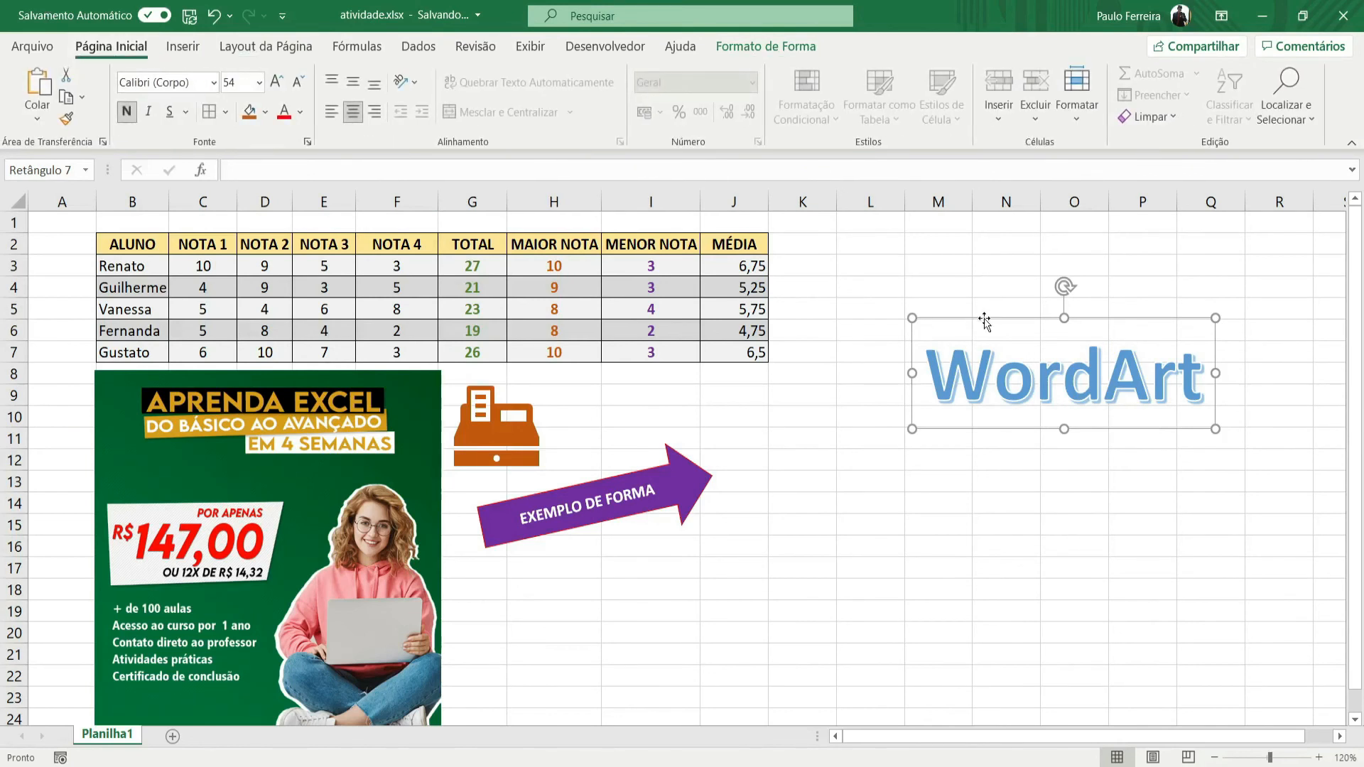
click(213, 83)
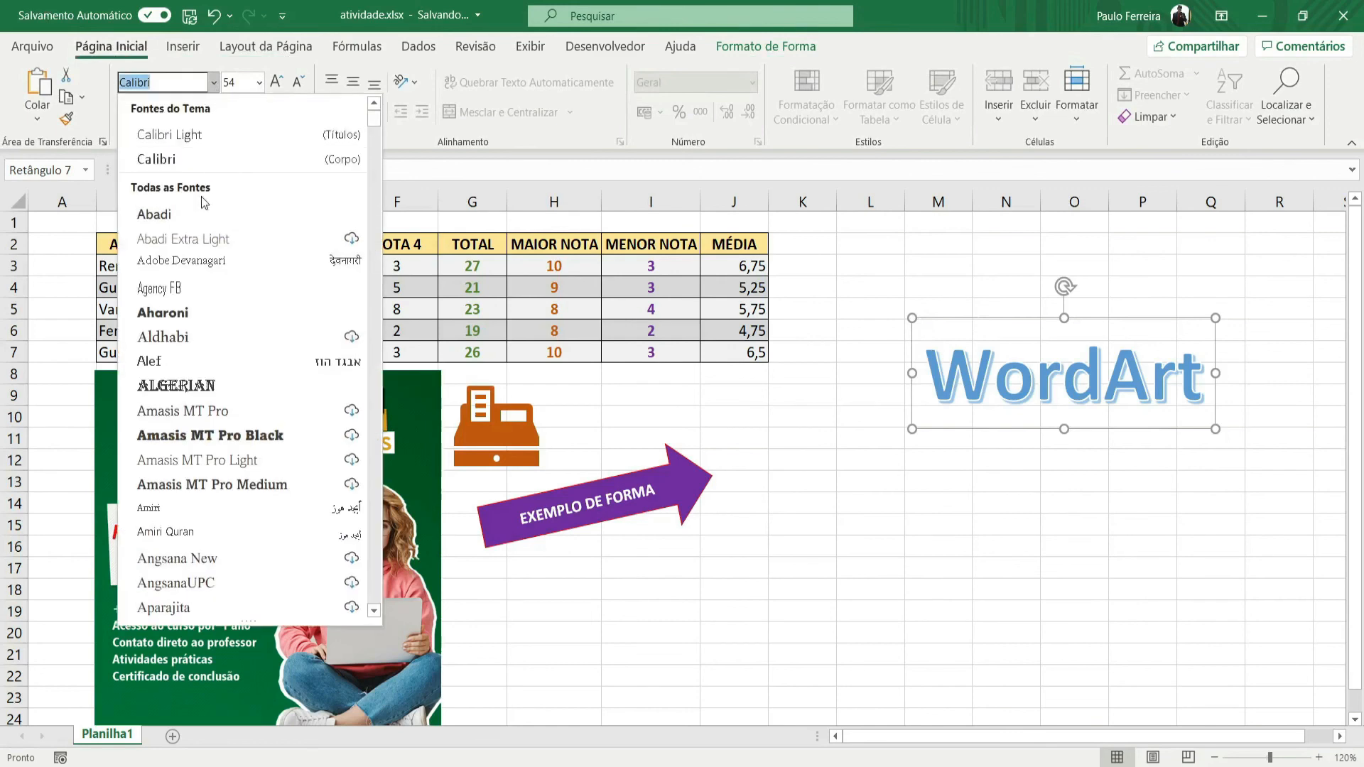
click(177, 433)
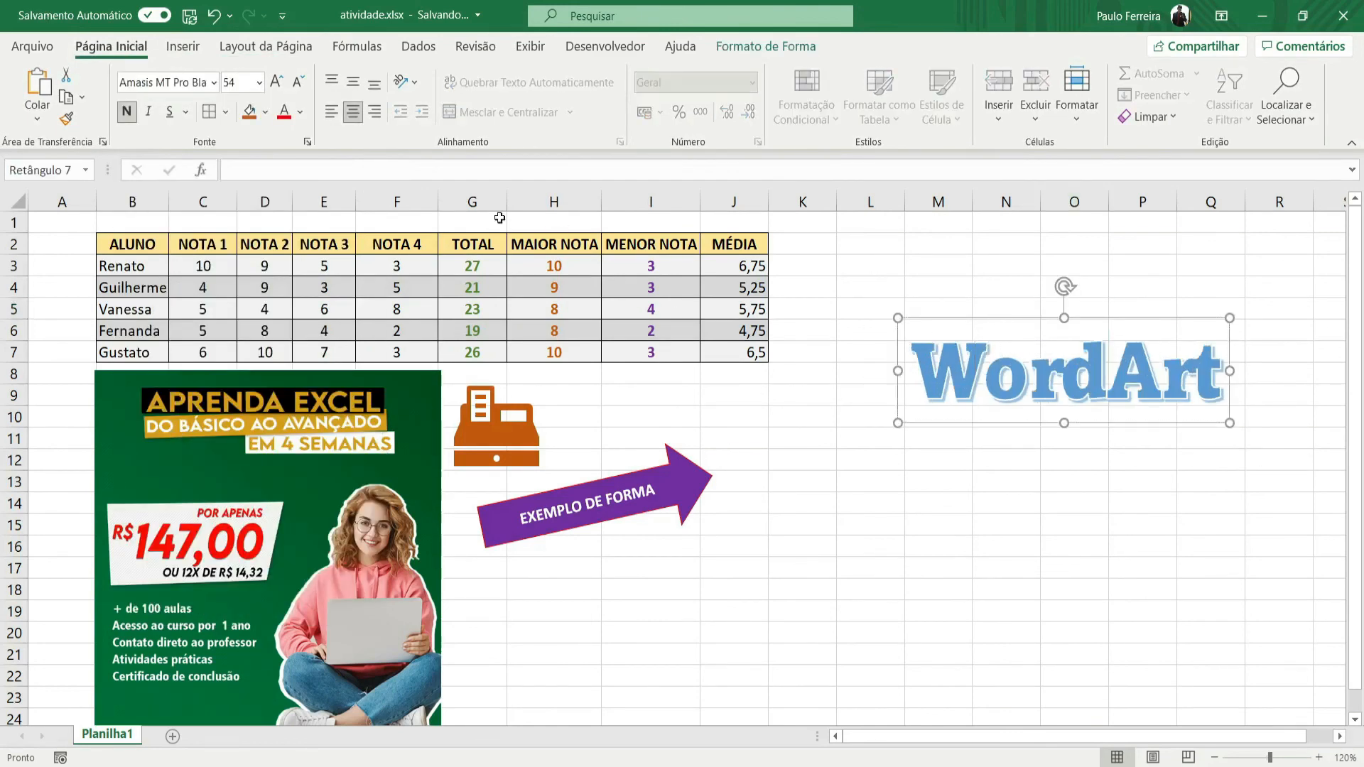
click(892, 506)
click(952, 336)
key(Escape)
click(277, 82)
click(297, 84)
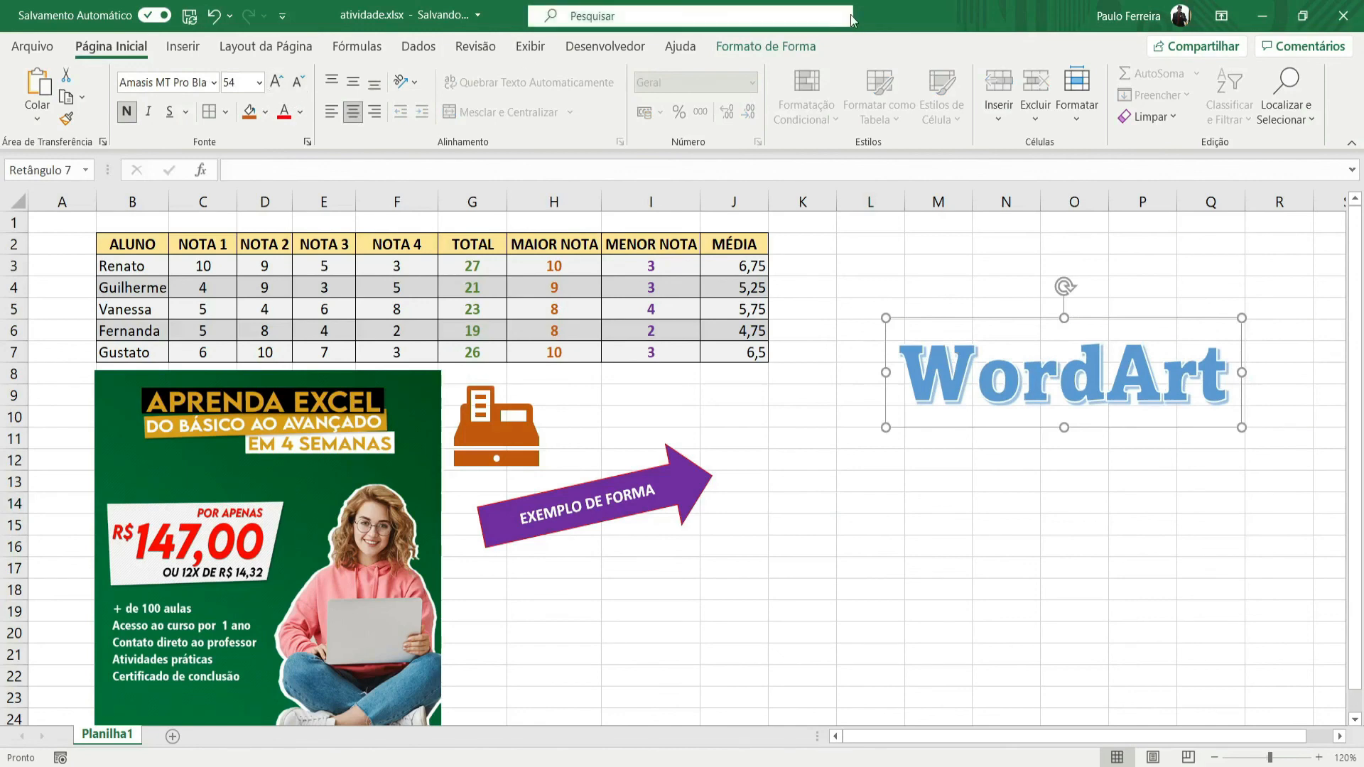
Step: Give the WordArt text a dark blue-gray theme colour fill and a standard red outline
click(803, 50)
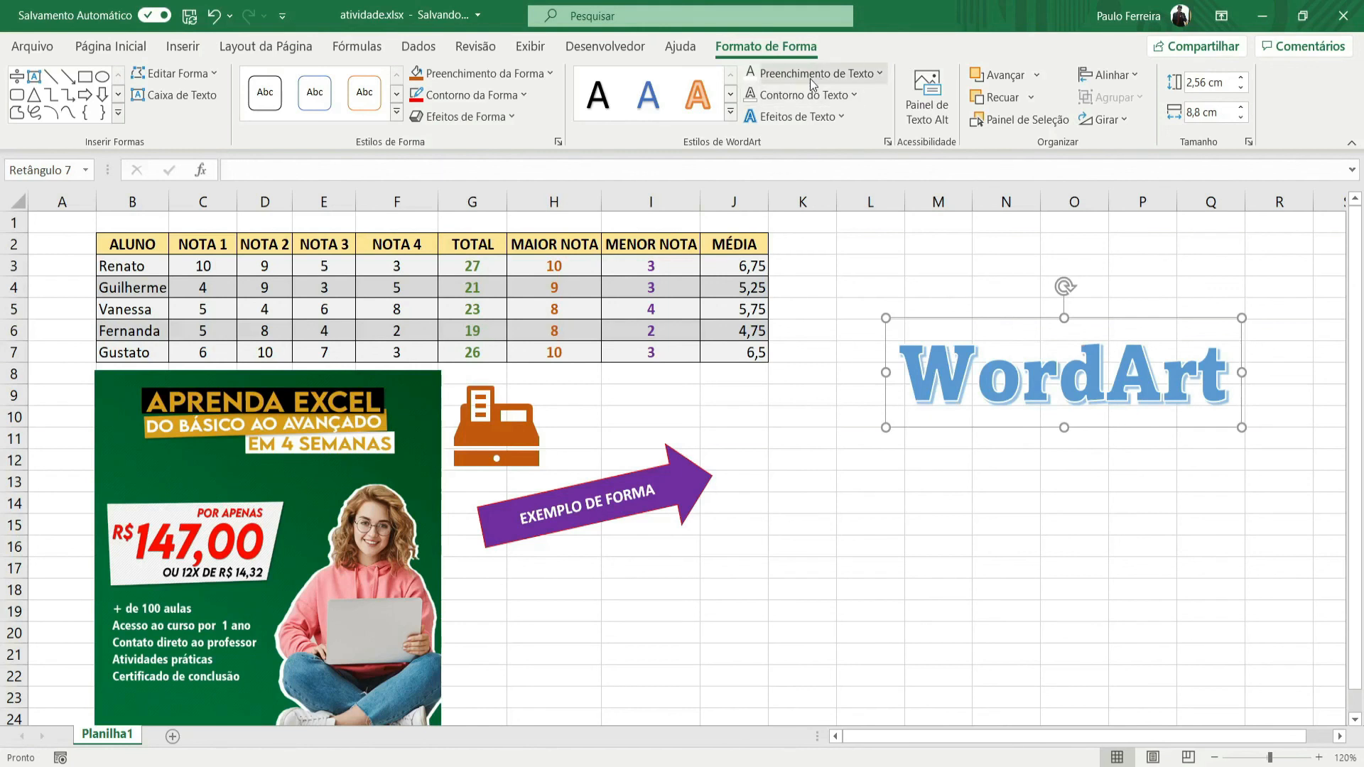
click(846, 73)
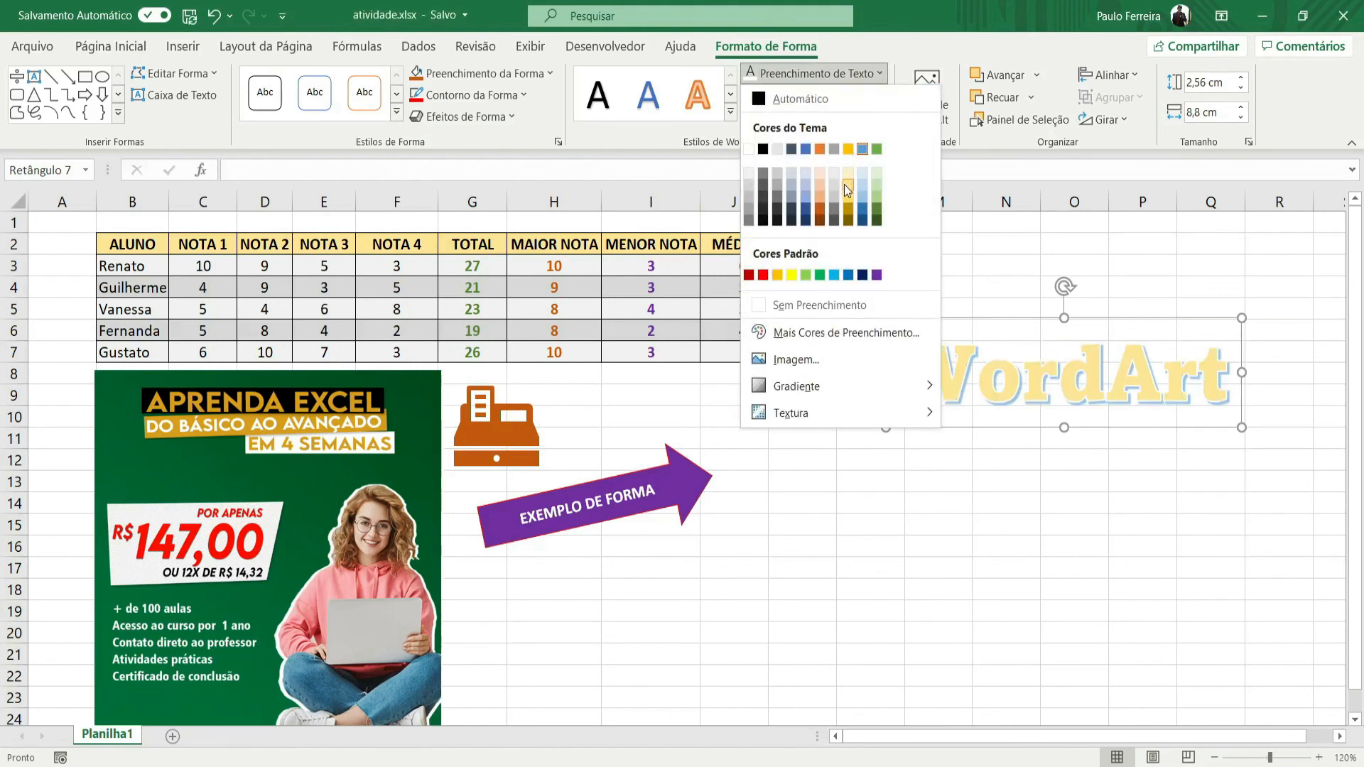
click(793, 211)
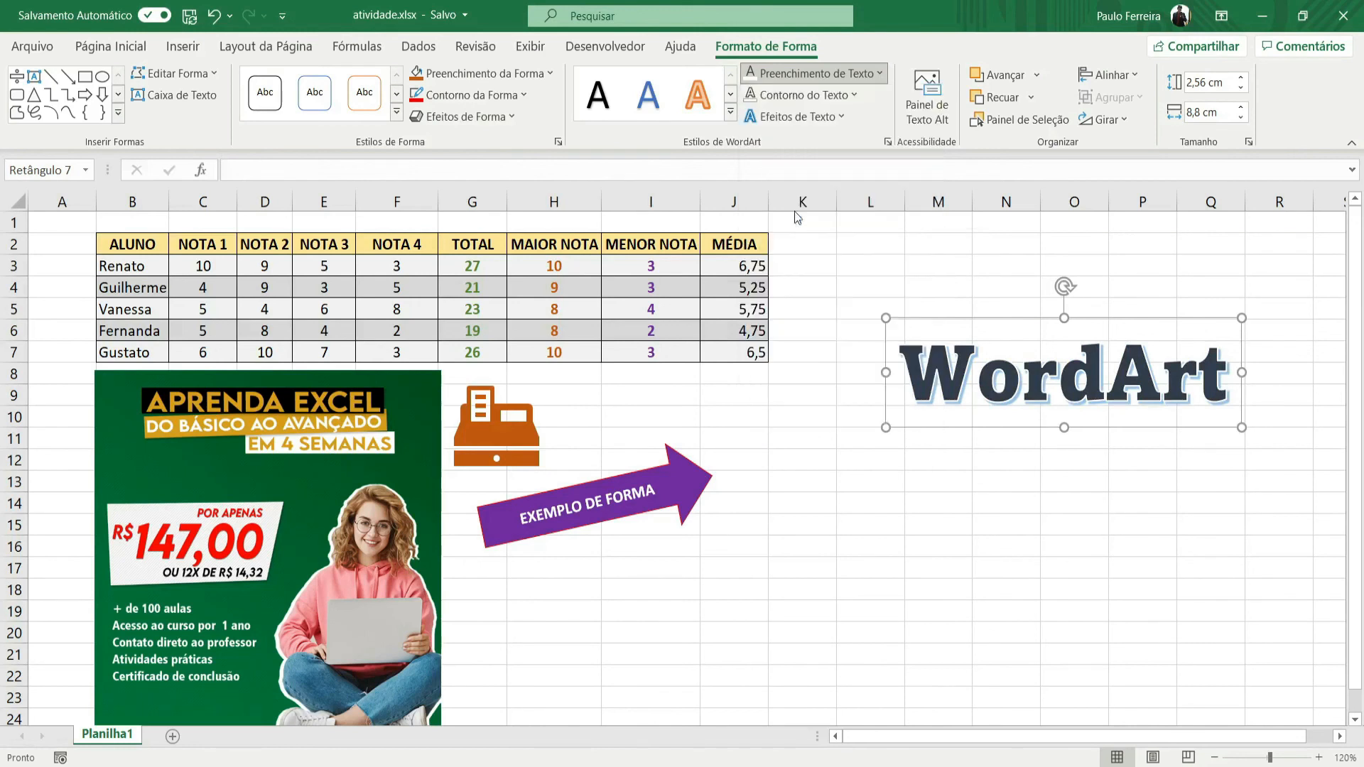
click(853, 96)
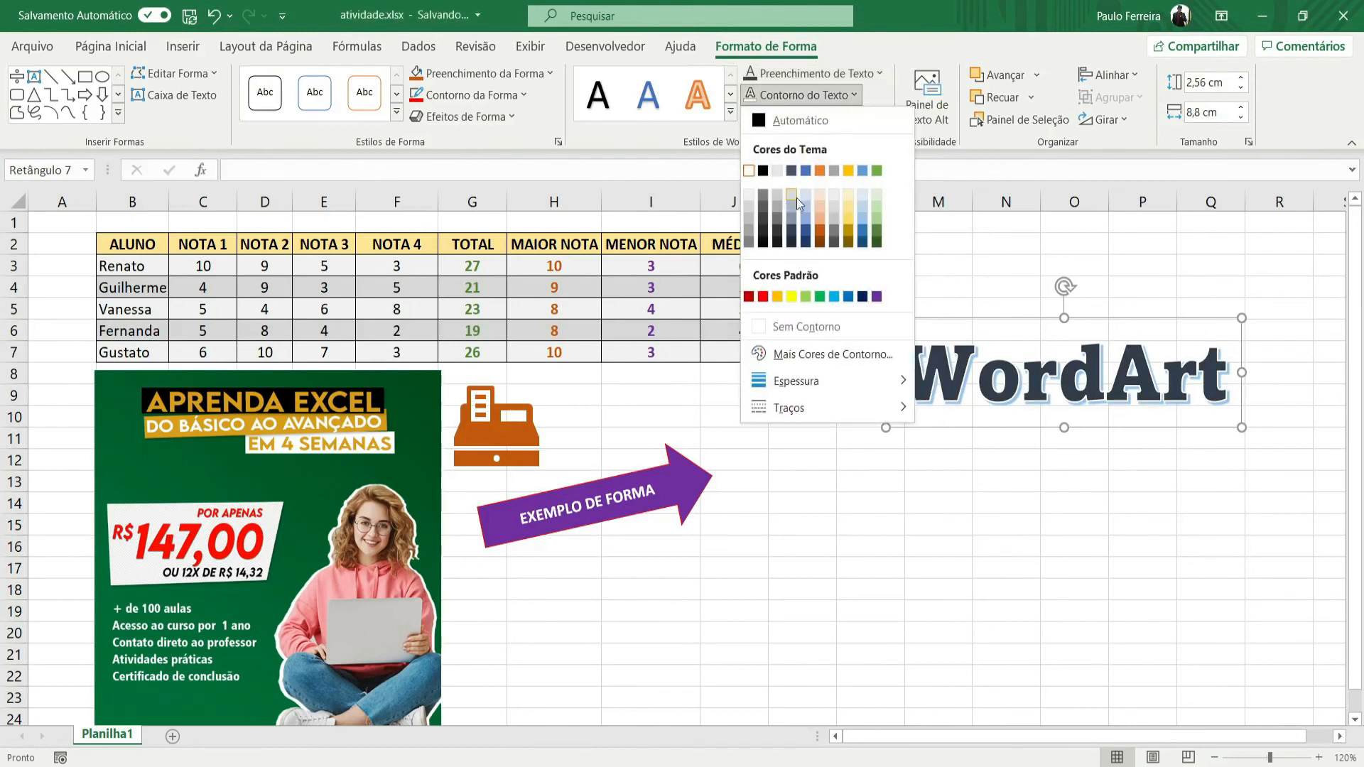
click(762, 296)
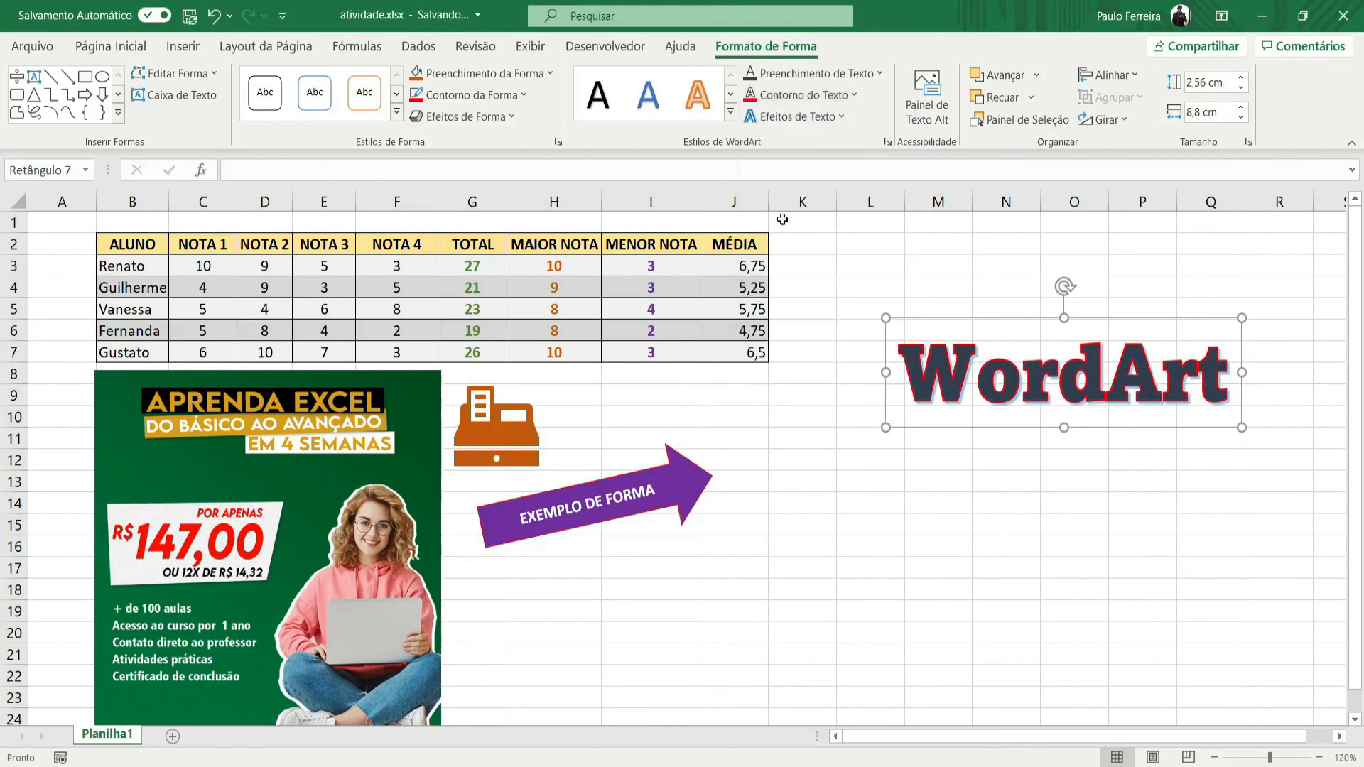
Step: Apply an orange glow text effect to the WordArt, using the third-row variation
click(808, 118)
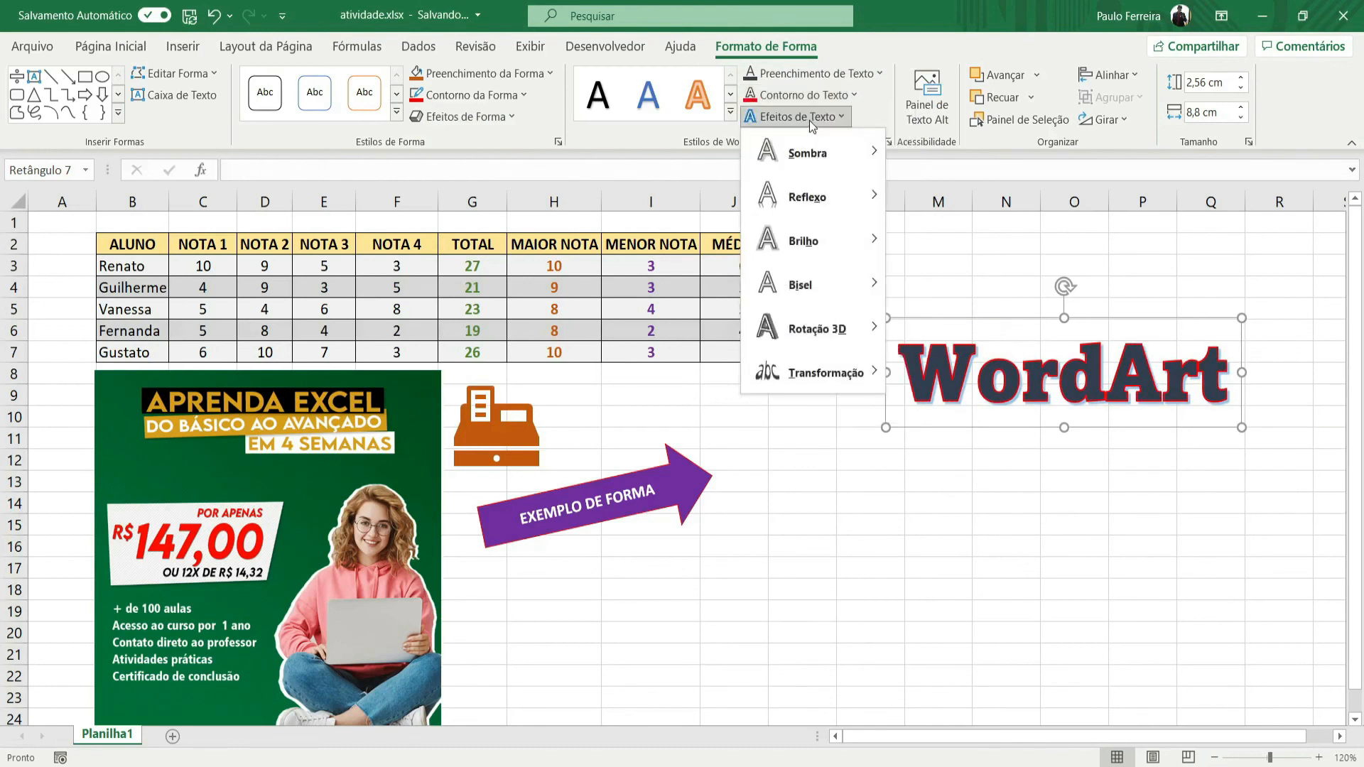
mouse_move(818, 200)
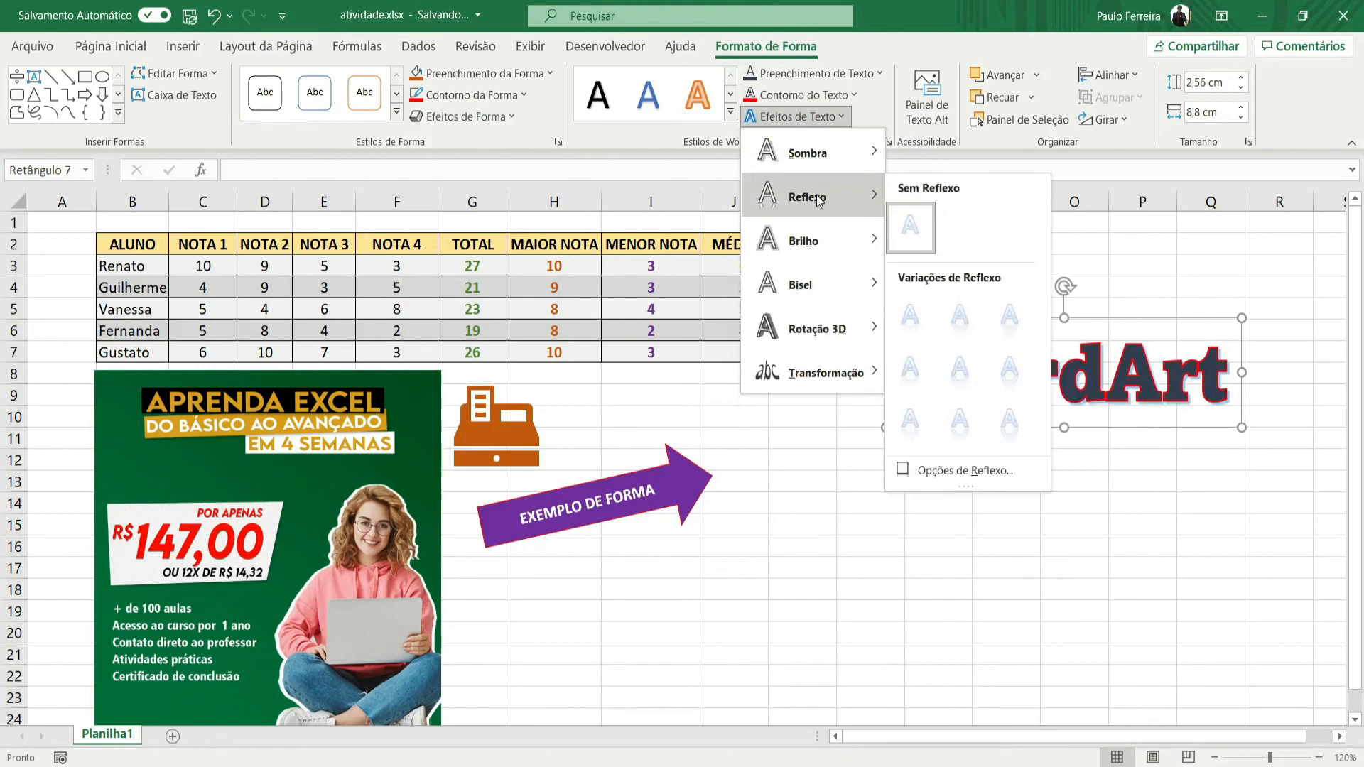
mouse_move(819, 250)
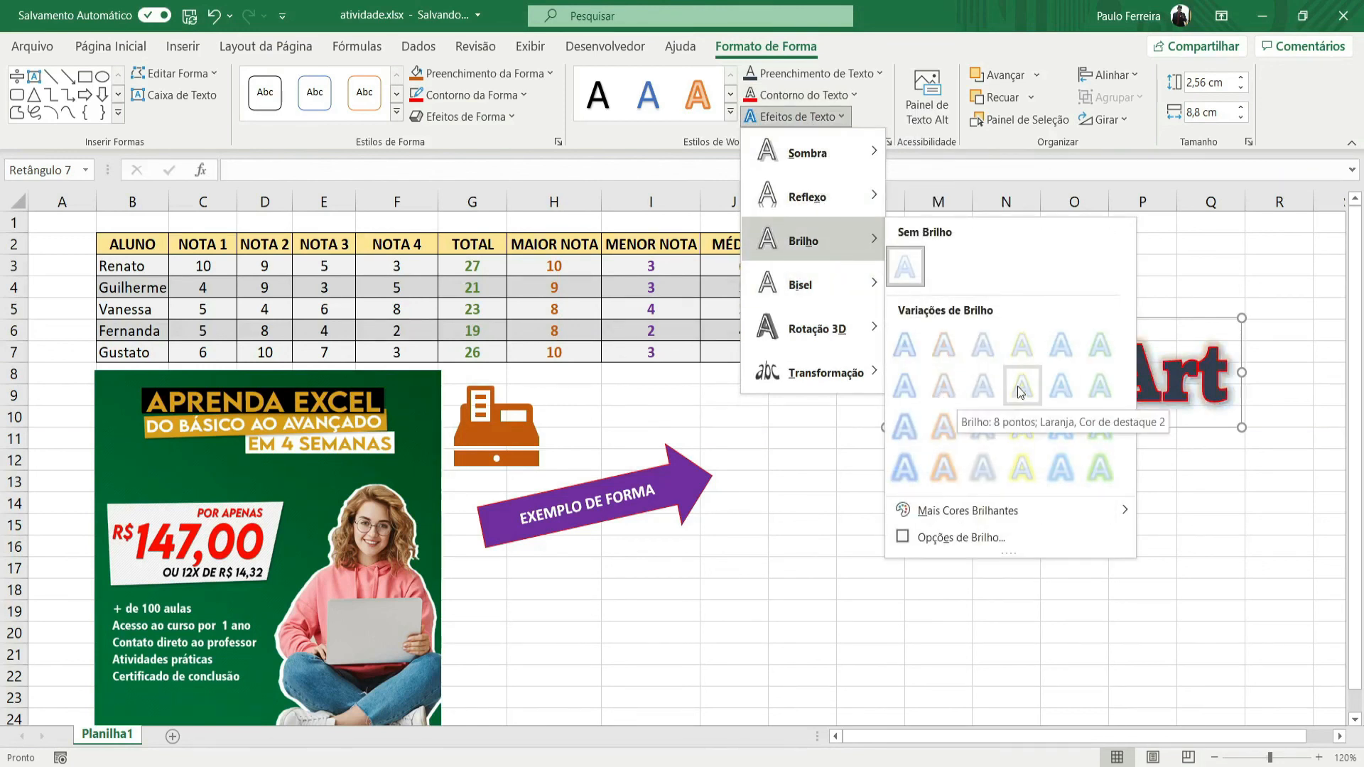
click(941, 434)
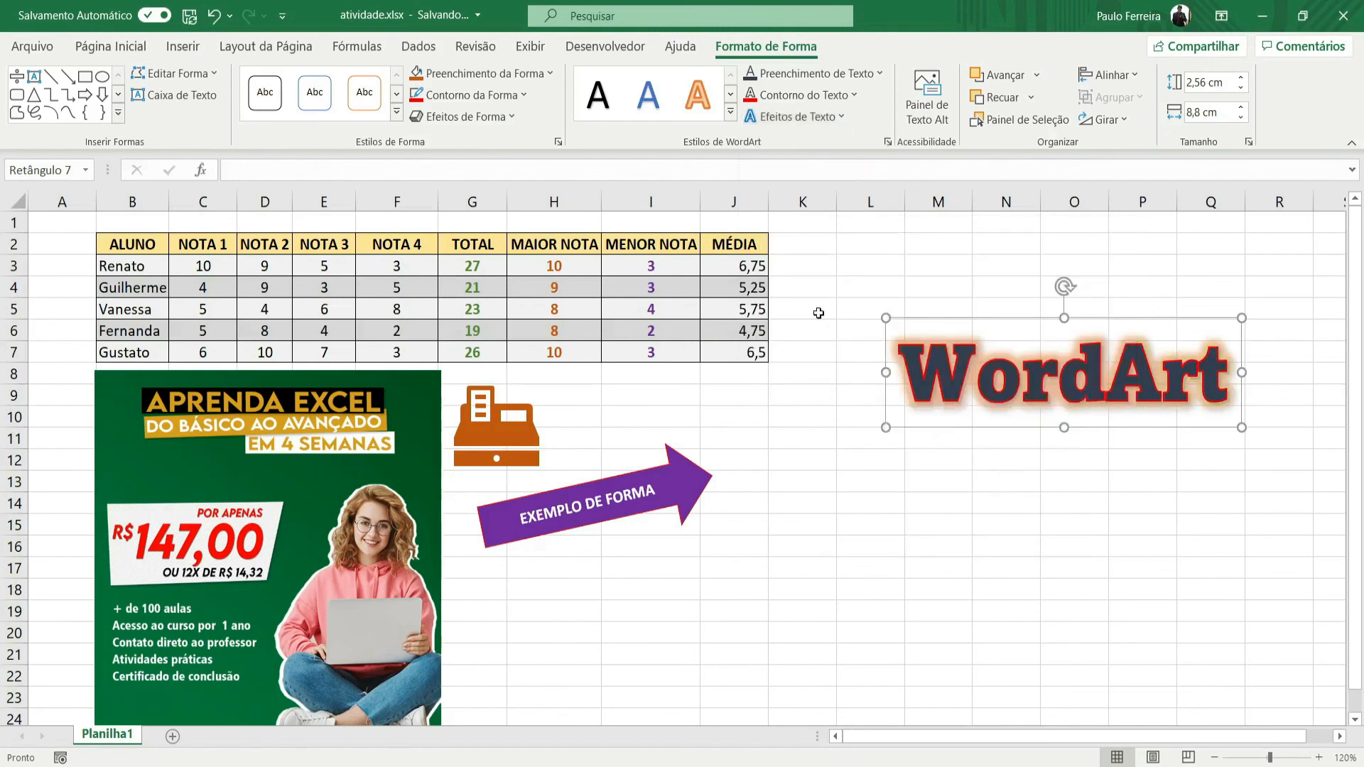
Step: Show the available WordArt styles for the selected WordArt
click(733, 116)
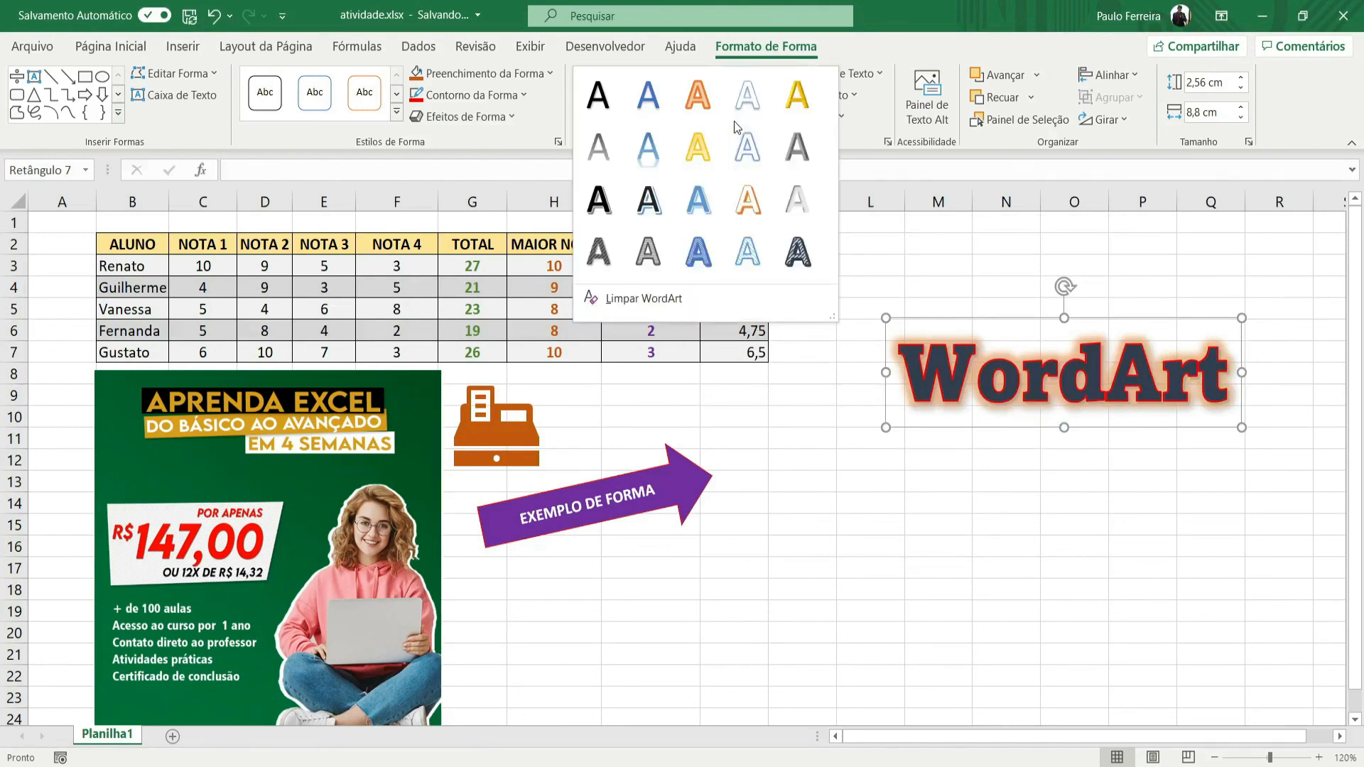